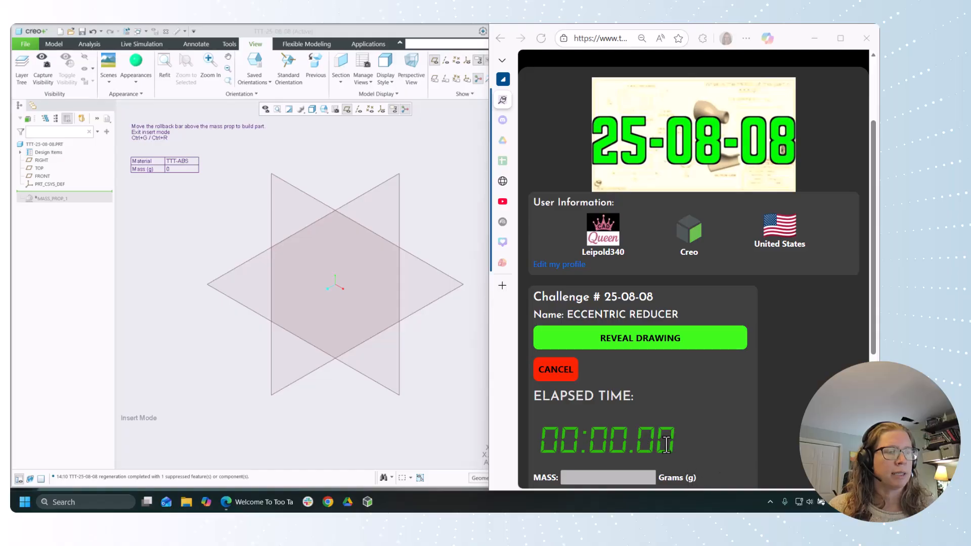
Step: Reveal the Eccentric Reducer challenge drawing and switch to the part model in Creo
left_click(650, 340)
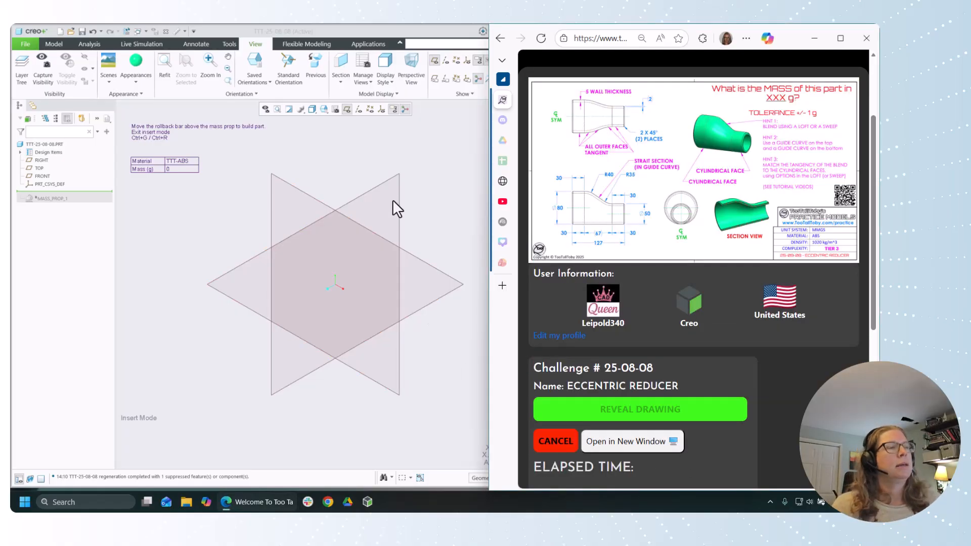
left_click(277, 170)
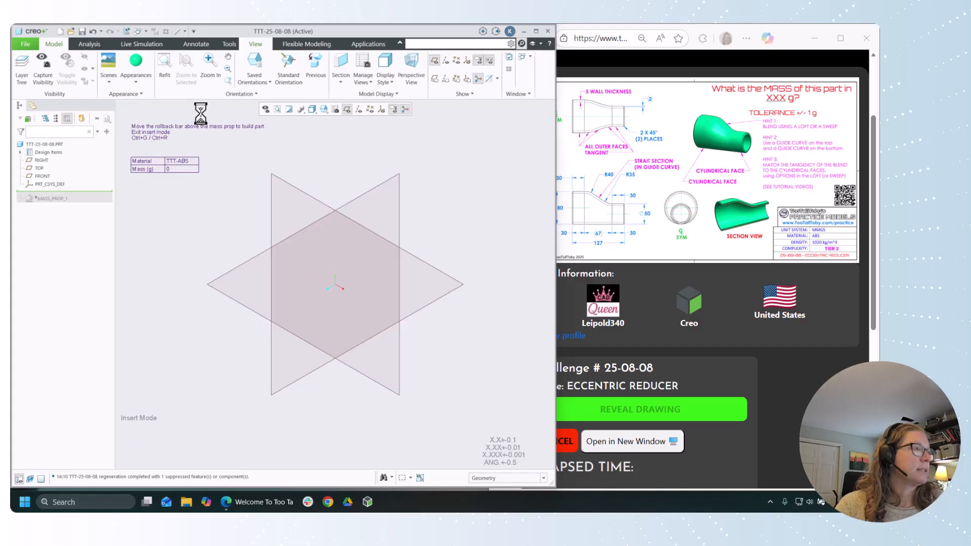
Step: Start an extrusion on the RIGHT plane and sketch a circle about 147.6 mm in diameter, centred on the vertical reference above the origin
left_click(220, 66)
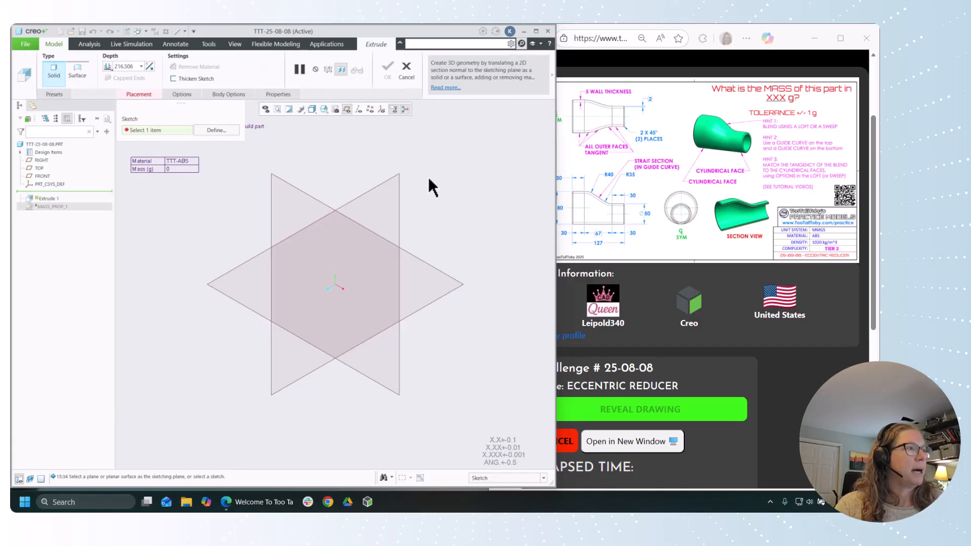
left_click(382, 191)
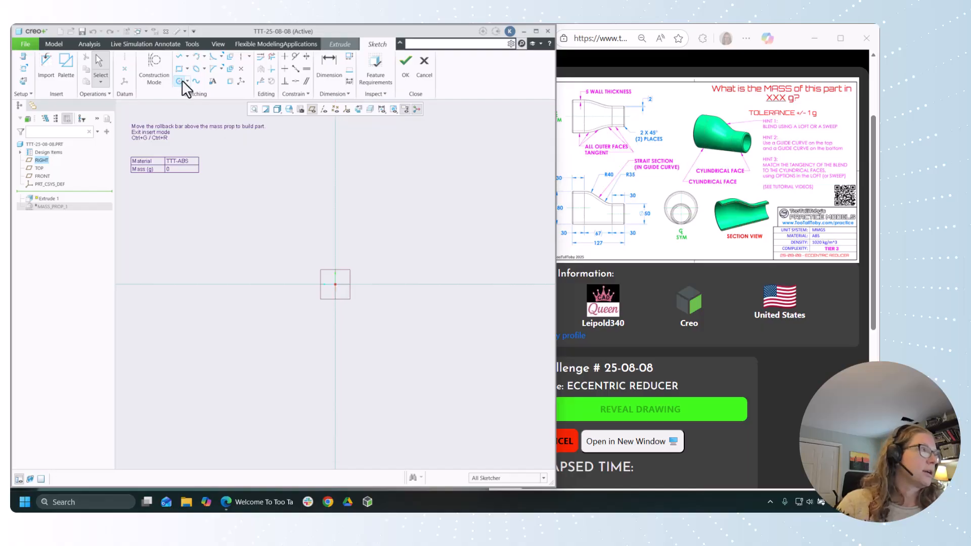
left_click(335, 238)
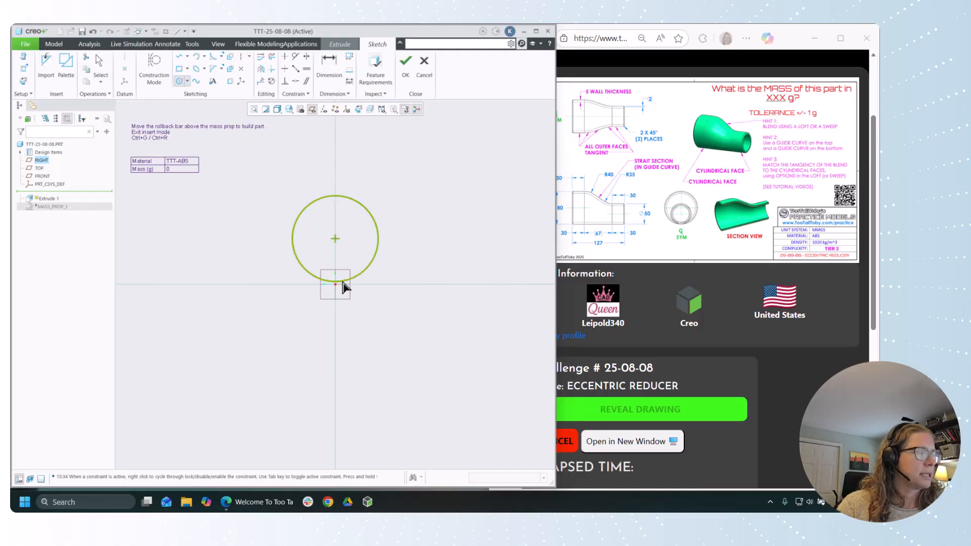
left_click(342, 282)
middle_click(380, 308)
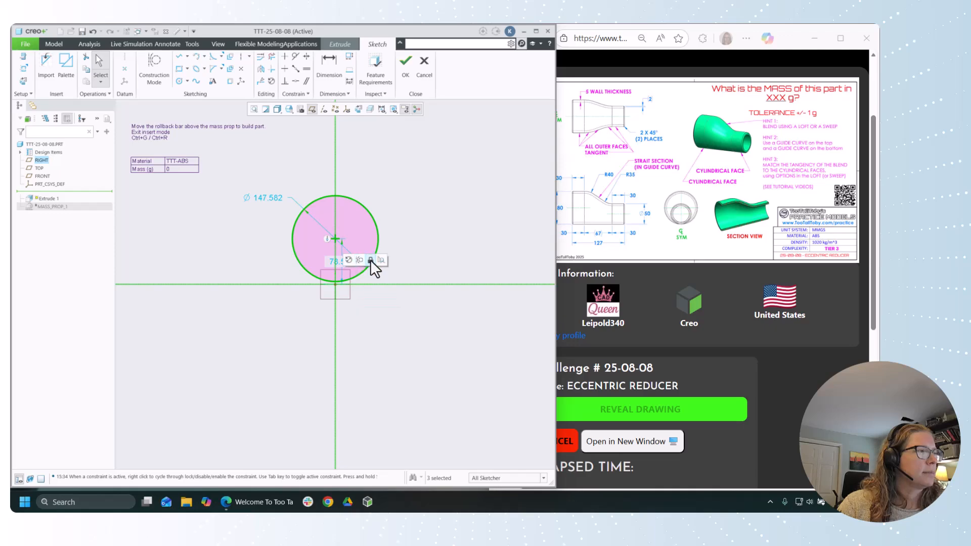
Step: Make the circle tangent to the sketch's horizontal reference line
left_click(363, 311)
left_click(344, 281)
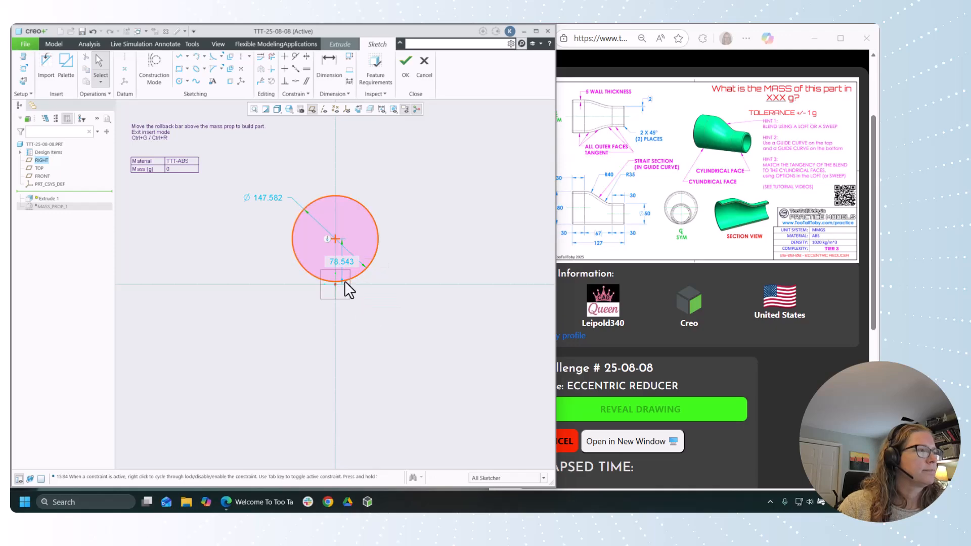
left_click(296, 57)
left_click(372, 283)
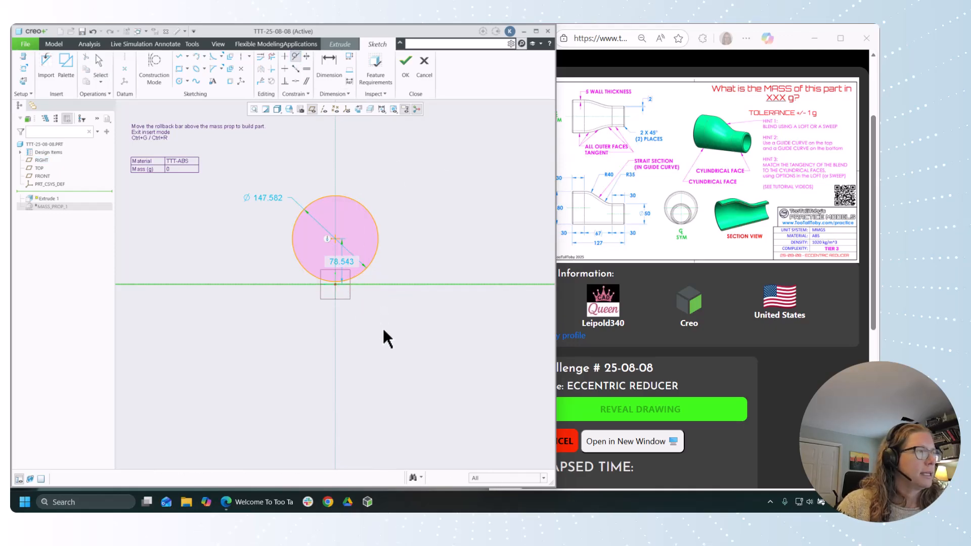
left_click(361, 280)
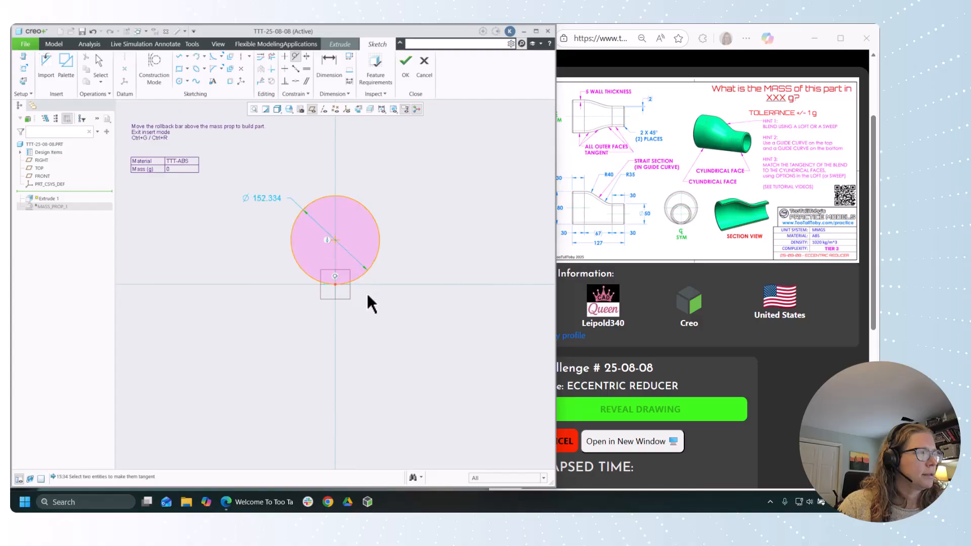
middle_click(276, 169)
Step: Set the circle's diameter to 80 mm and finish the sketch
double_click(265, 198)
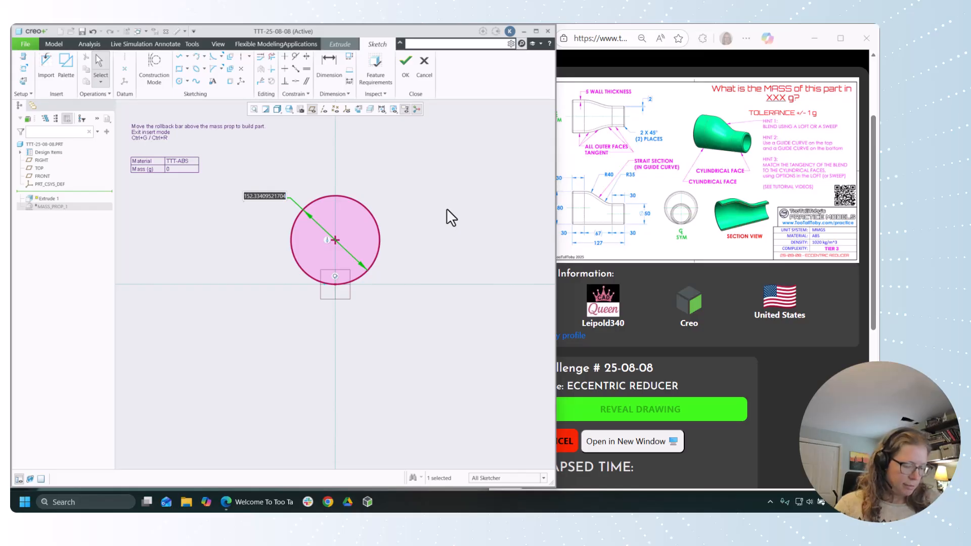
type("80")
key("Return")
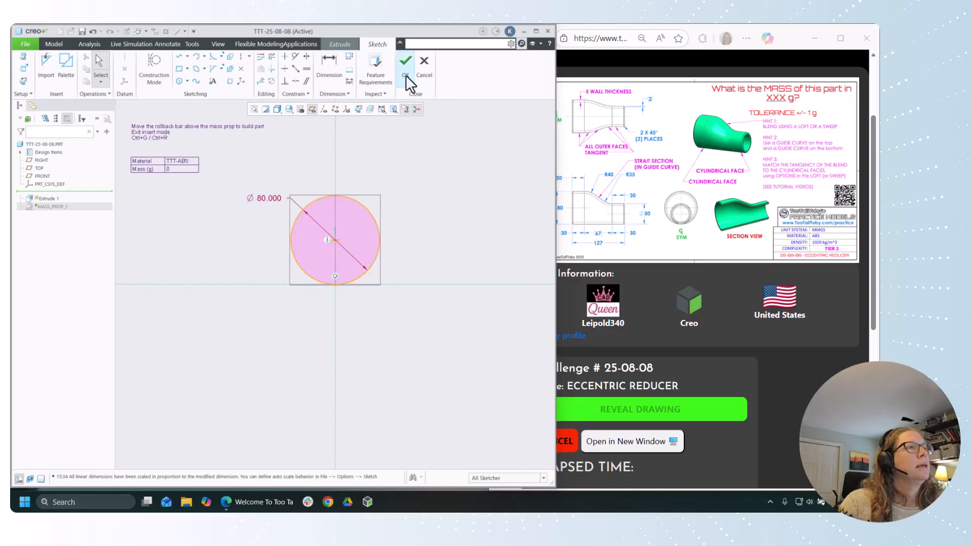
left_click(404, 79)
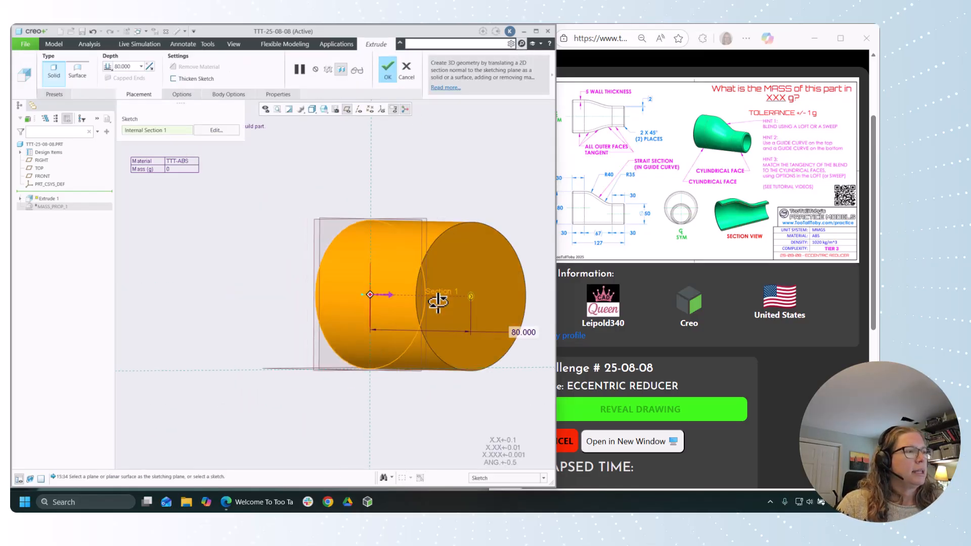
Step: Extrude the 80 mm circle to a depth of 30 mm as a solid and accept the feature
double_click(123, 66)
type("30")
key("Return")
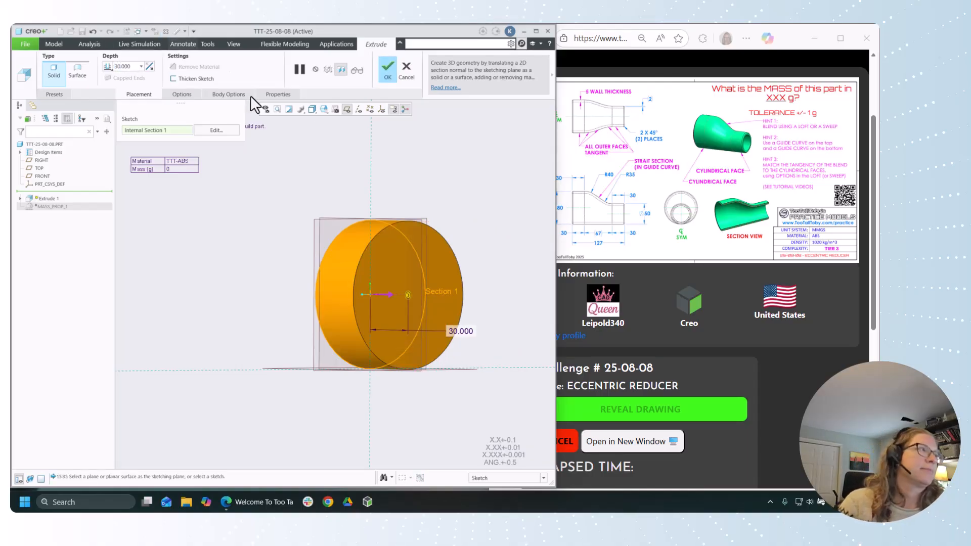
left_click(384, 66)
Step: Within a new extrusion, create a datum plane offset 127 mm from the RIGHT plane
scroll(283, 264, "down", 2)
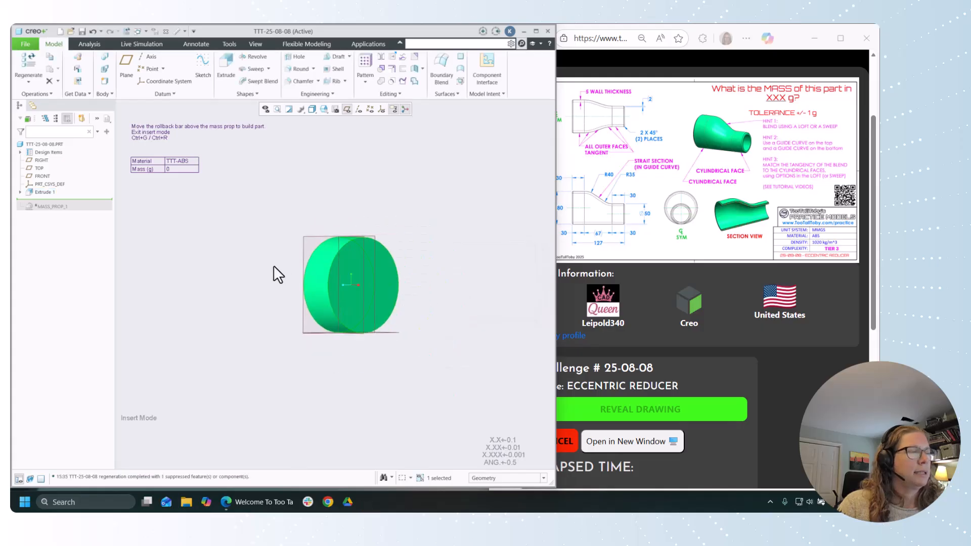
middle_click_drag(291, 249, 287, 253)
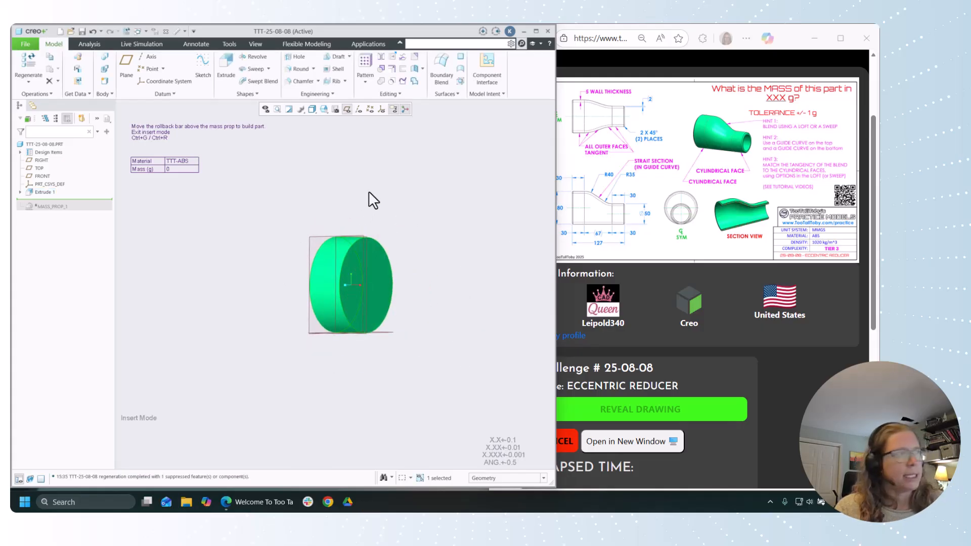
scroll(271, 247, "down", 1)
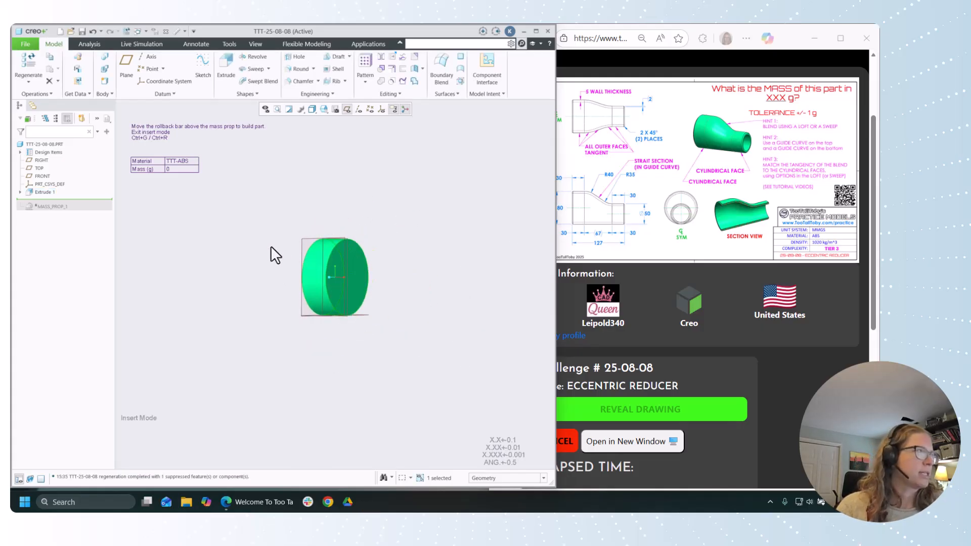
left_click(226, 70)
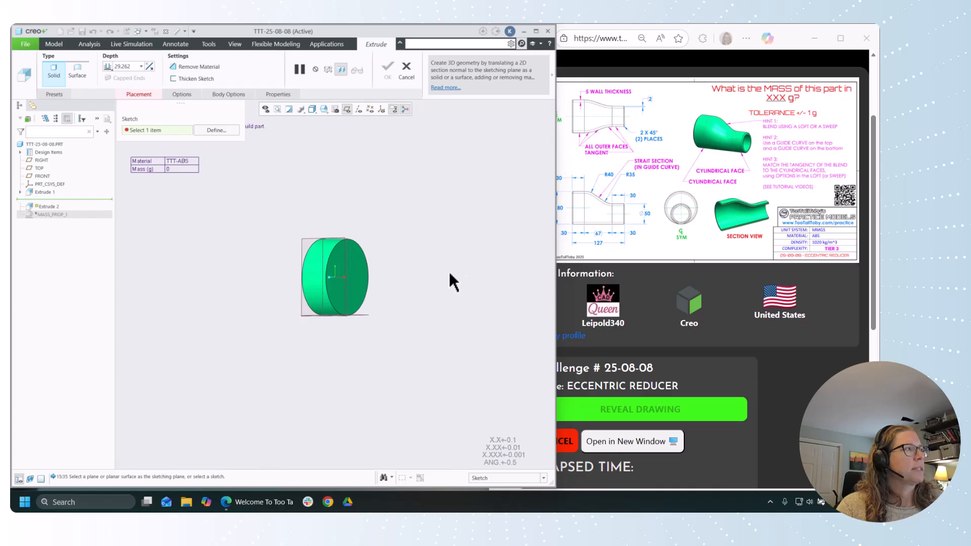
left_click(550, 75)
left_click(542, 89)
left_click(539, 130)
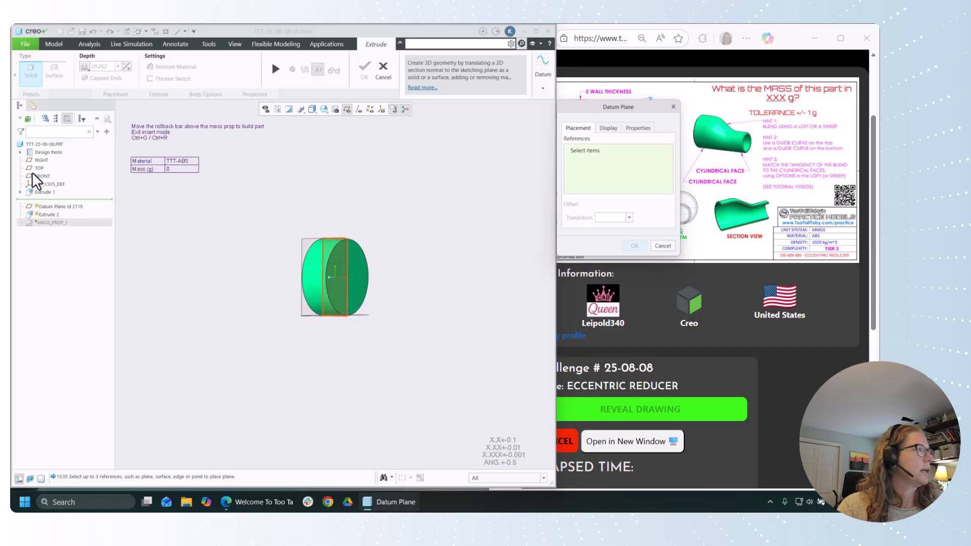
left_click(36, 160)
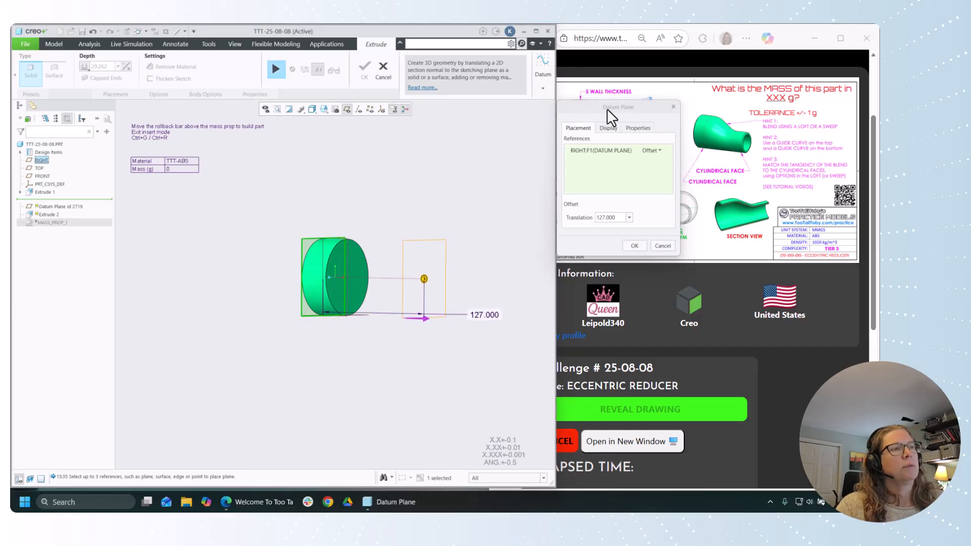
mouse_move(607, 109)
left_mouse_down()
mouse_move(545, 120)
mouse_move(459, 117)
left_mouse_up()
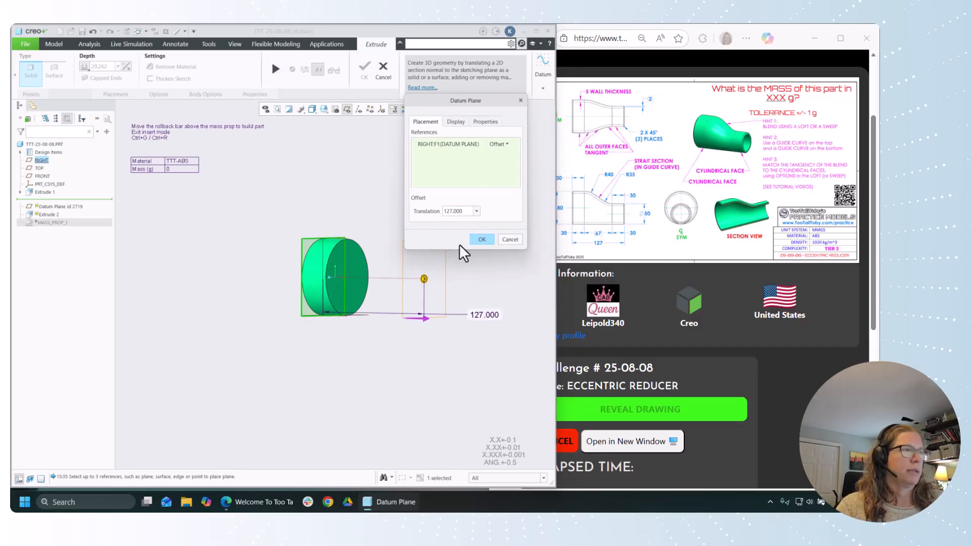
mouse_move(419, 344)
middle_mouse_down()
mouse_move(409, 352)
mouse_move(420, 337)
middle_mouse_up()
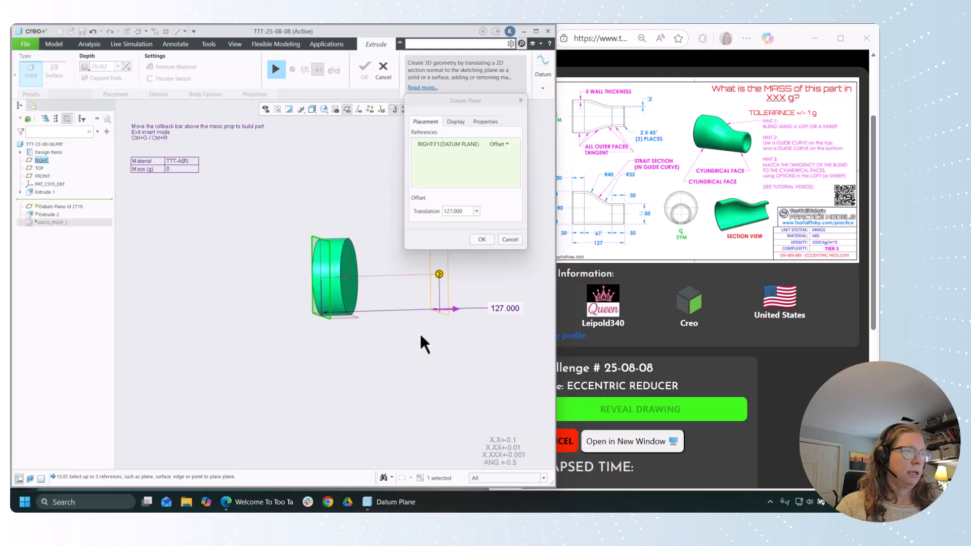
left_click(482, 239)
Step: Resume the extrusion and sketch a circle about 50.2 mm in diameter on the new datum plane, on the vertical reference and tangent to the horizontal one
left_click(275, 69)
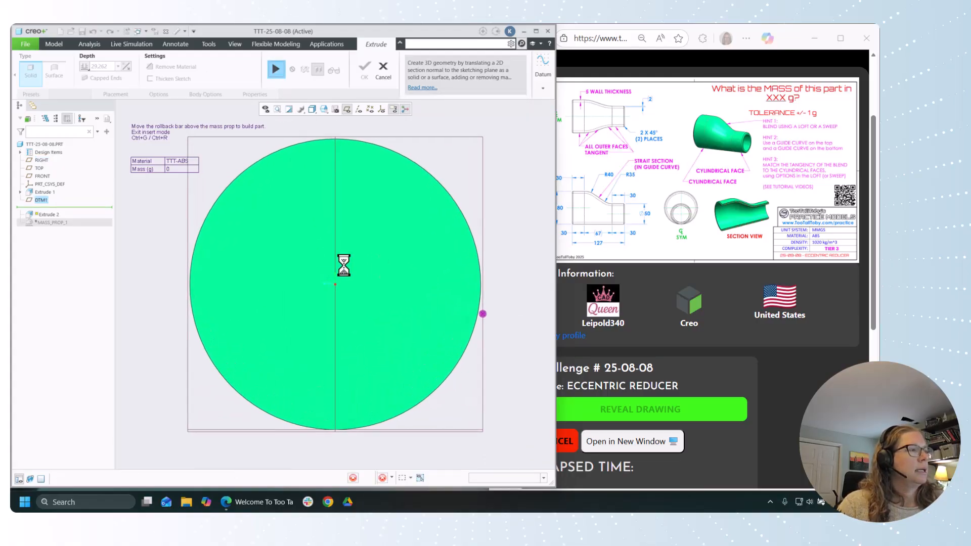
left_click(179, 81)
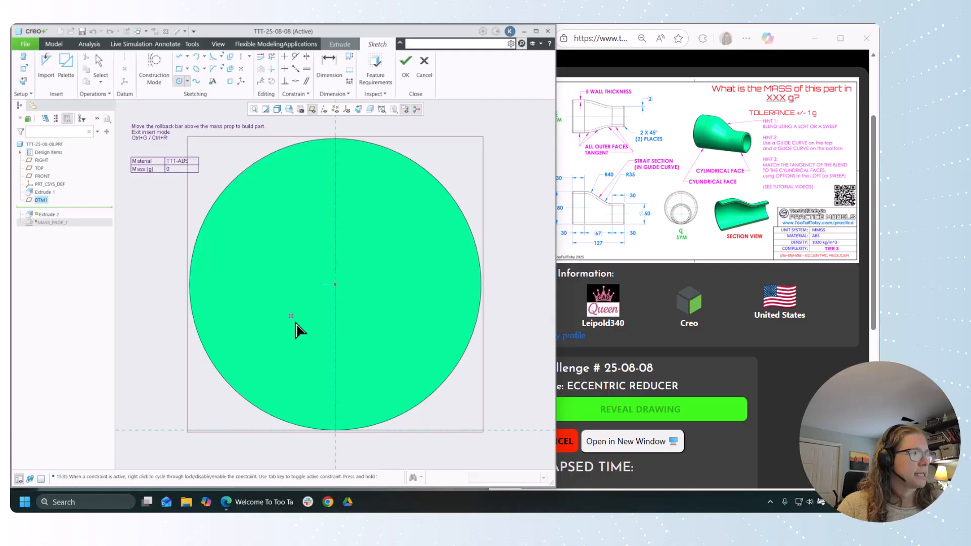
left_click(335, 338)
left_click(335, 431)
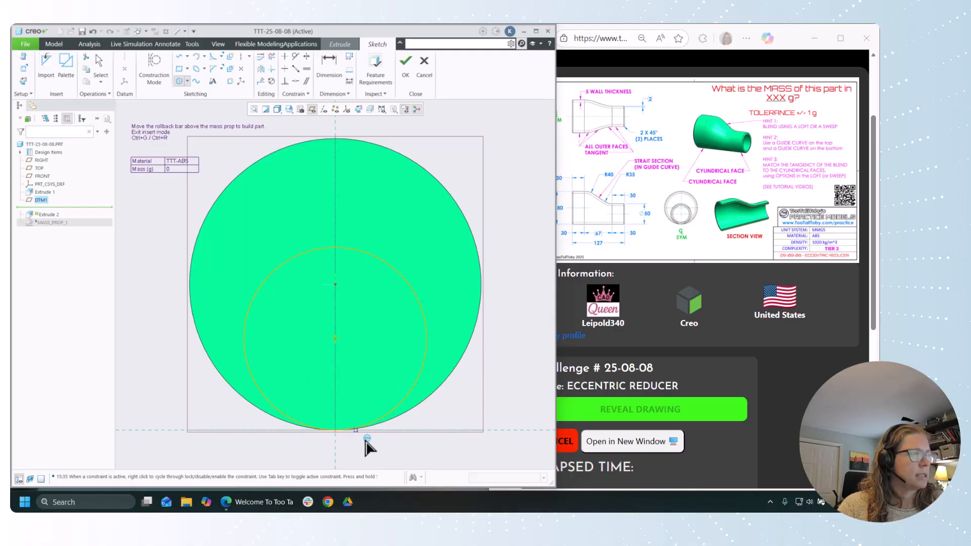
middle_click(409, 454)
Step: Set the smaller circle's diameter to 50 mm and finish the sketch
double_click(219, 249)
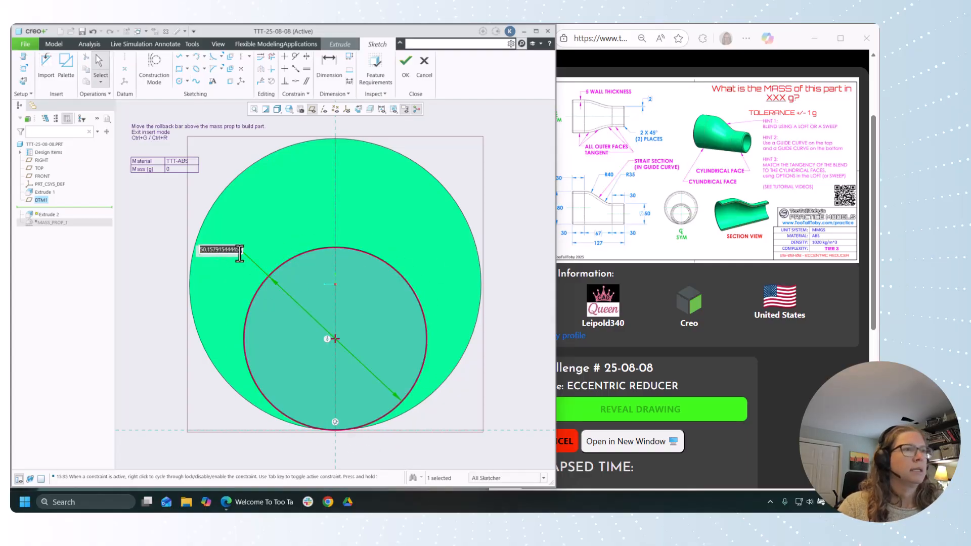
type("50")
key("Return")
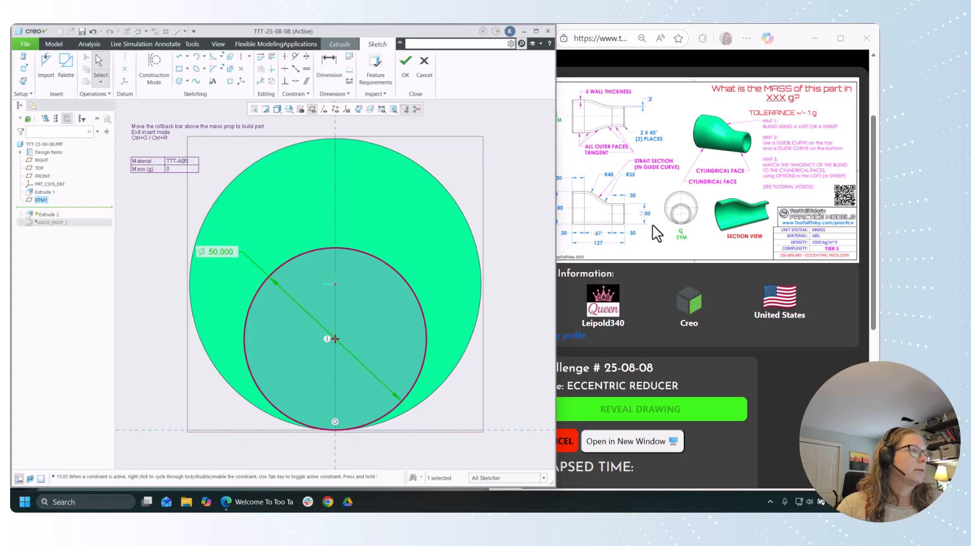
left_click(405, 63)
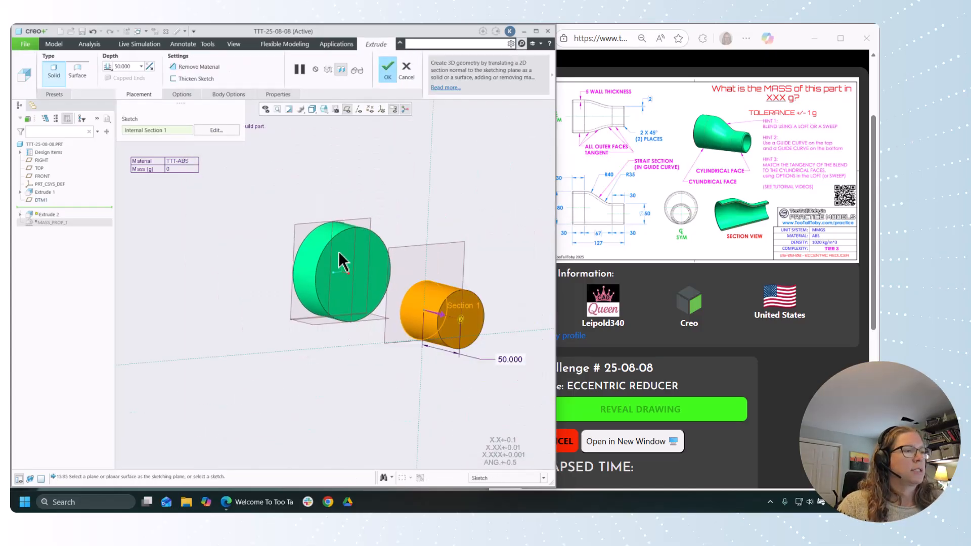
Step: Extrude the 50 mm circle 30 mm back toward the large cylinder and accept the feature
left_click_drag(460, 319, 396, 331)
type("30")
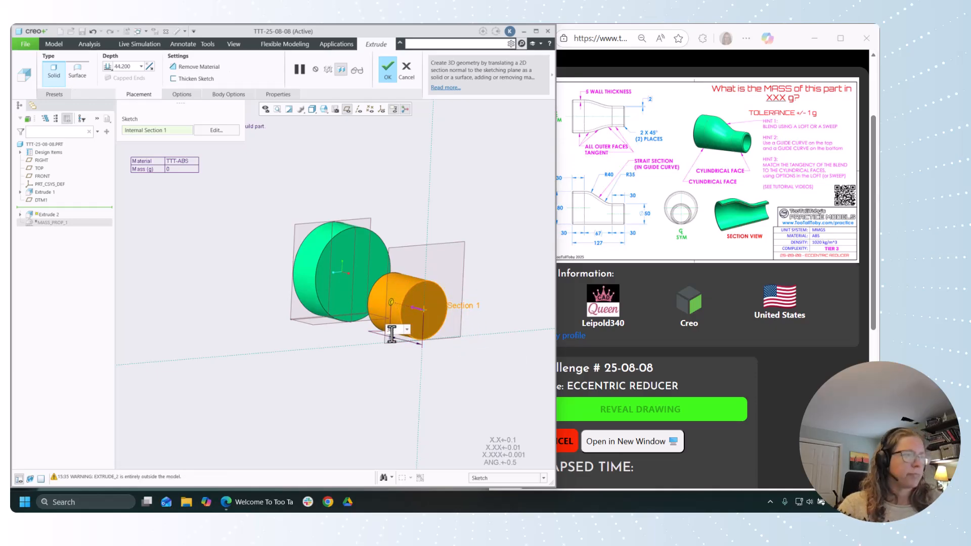
key("Return")
middle_click(359, 395)
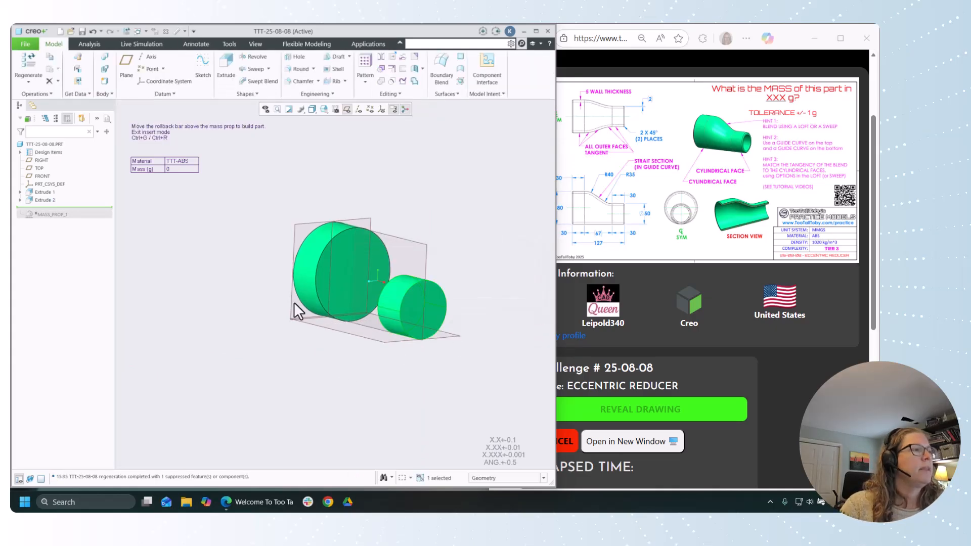
left_click(259, 278)
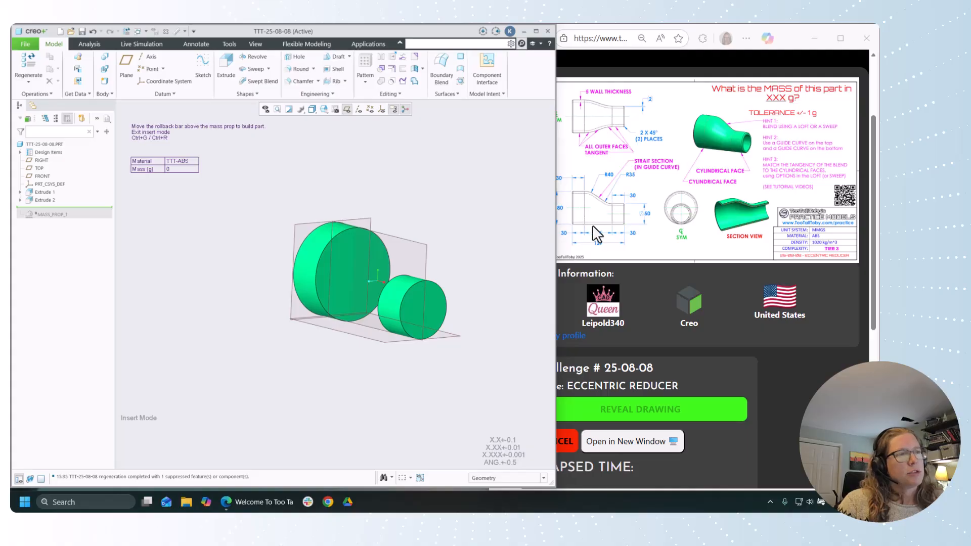
Step: Start a sketch on the FRONT plane, oriented by the RIGHT plane, and draw a line joining the facing bottom corners of the two cylinders
left_click(203, 74)
left_click(419, 251)
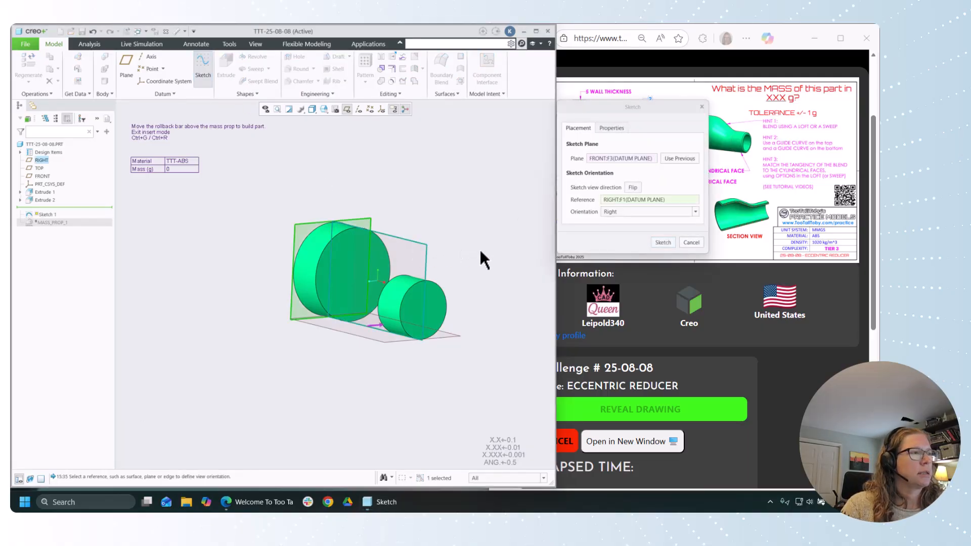
left_click(663, 242)
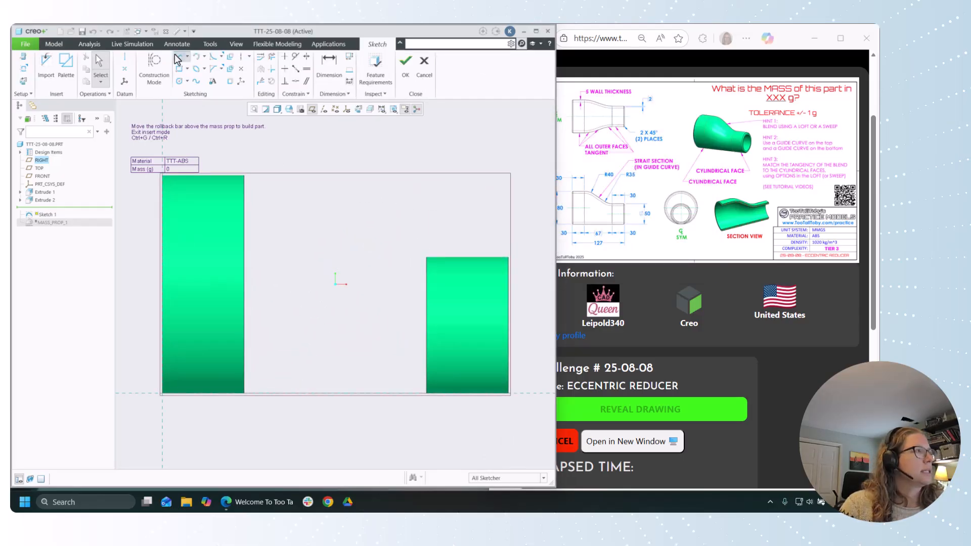
left_click(178, 58)
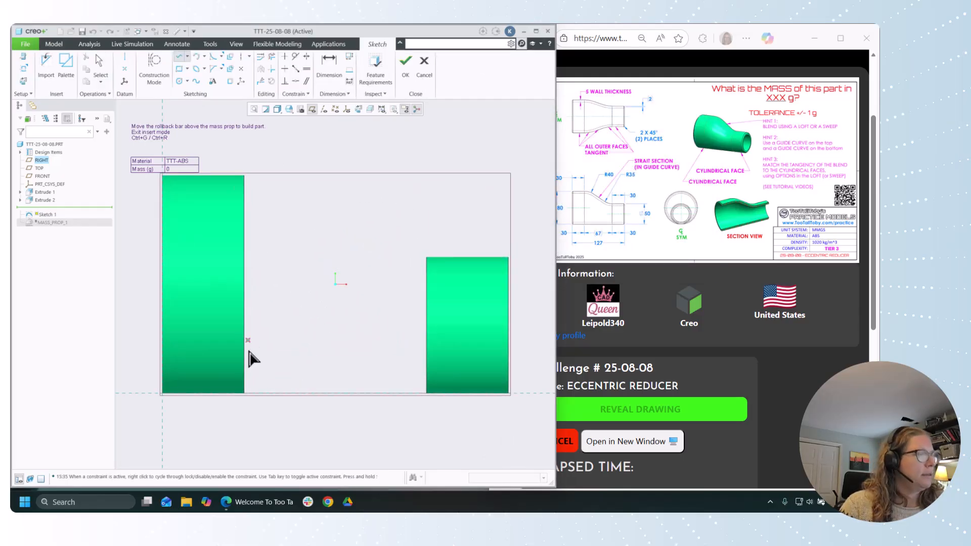
left_click(245, 393)
left_click(426, 393)
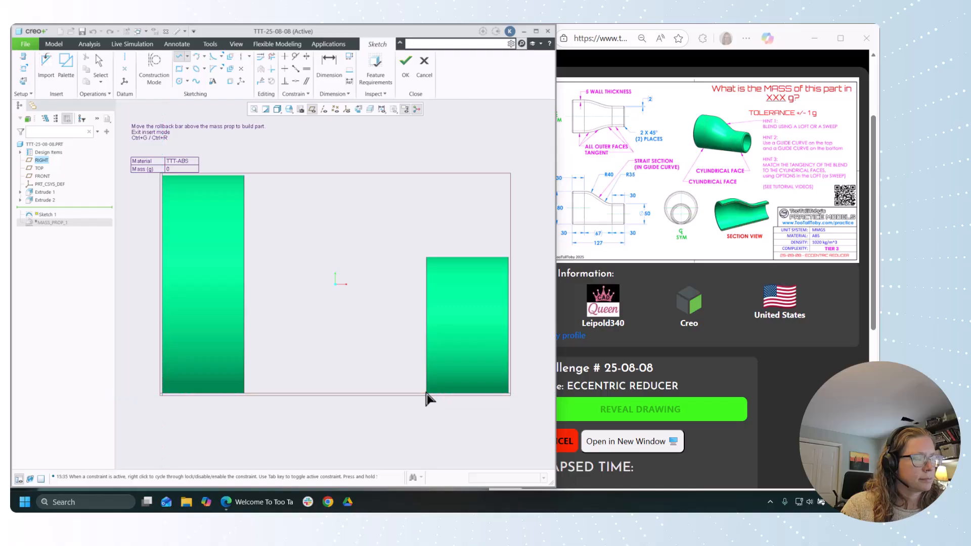
middle_click(380, 328)
middle_click(347, 354)
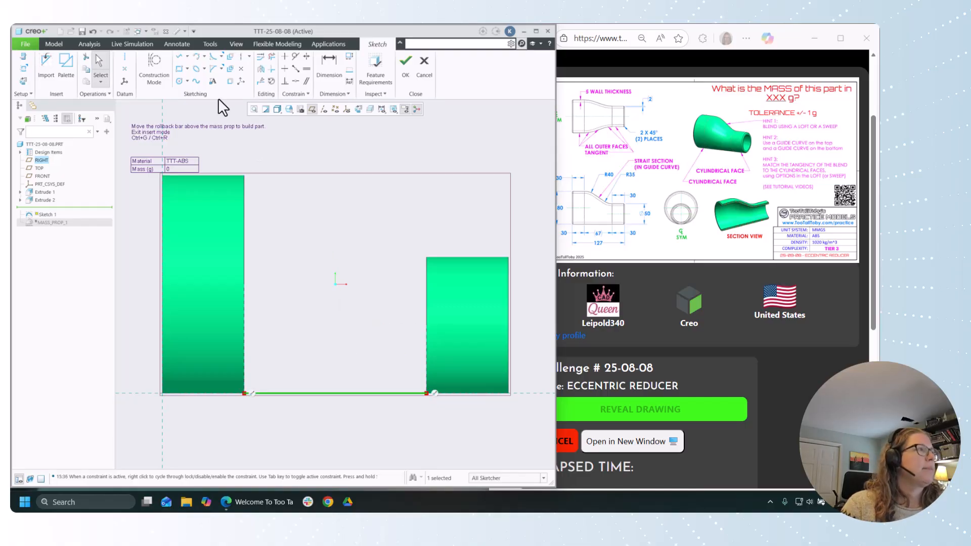
Step: Sketch tangent arcs of about R19.6 and R30 from the facing top corners of the large and small cylinders, removing the second arc's centre-alignment constraint
left_click(196, 56)
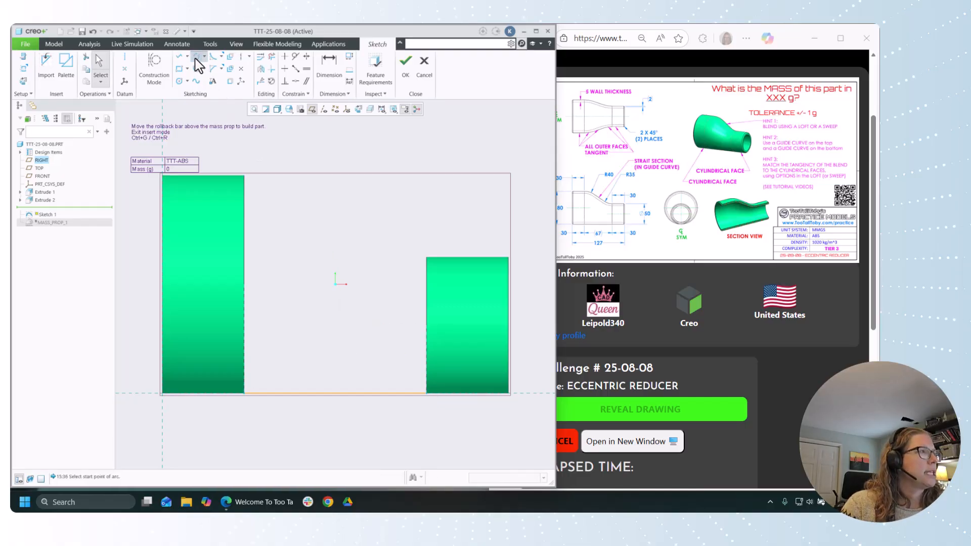
left_click(243, 176)
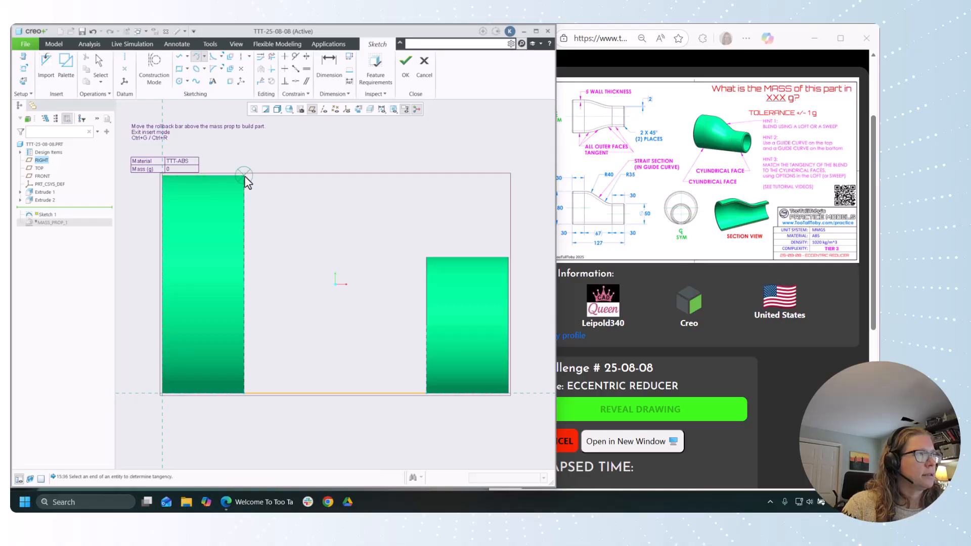
left_click(281, 191)
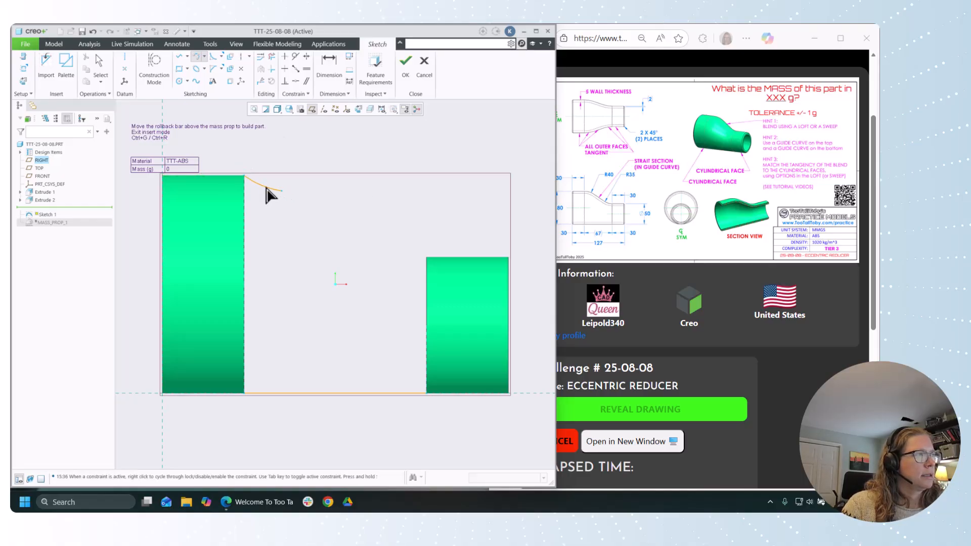
left_click(264, 183)
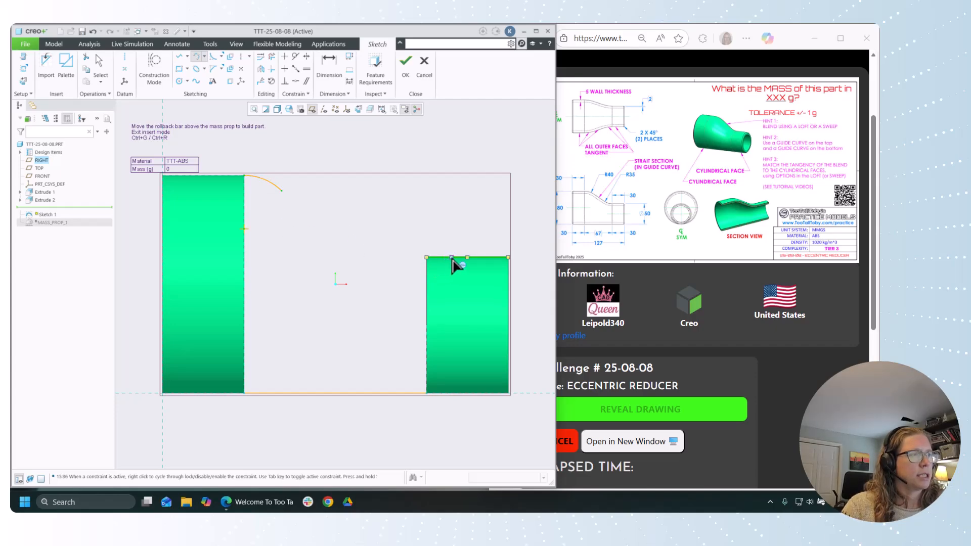
left_click(426, 258)
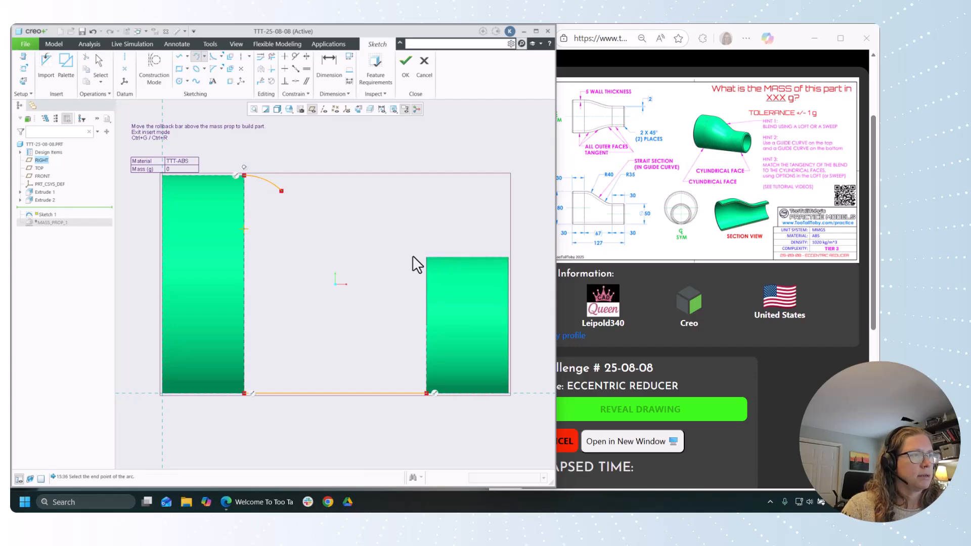
left_click(385, 246)
middle_click(372, 210)
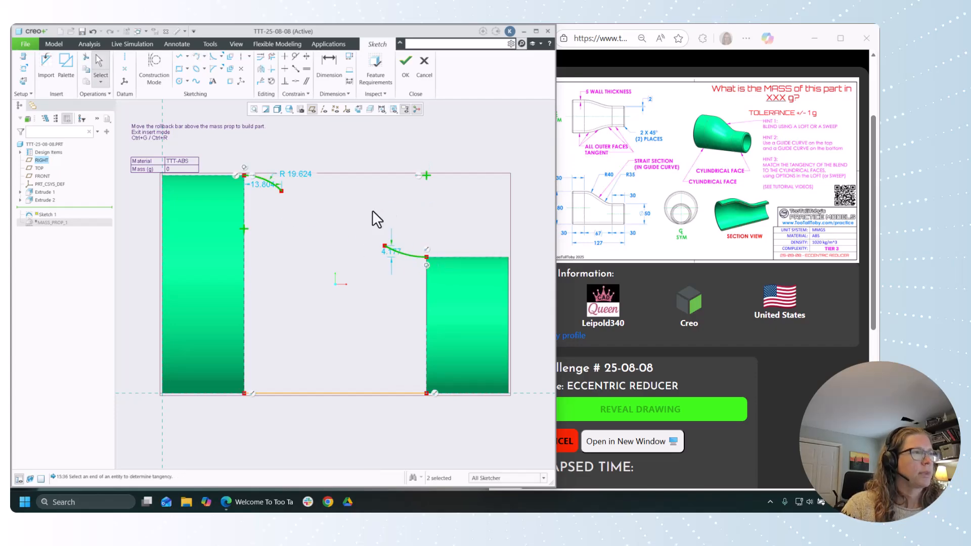
left_click(418, 176)
key("Delete")
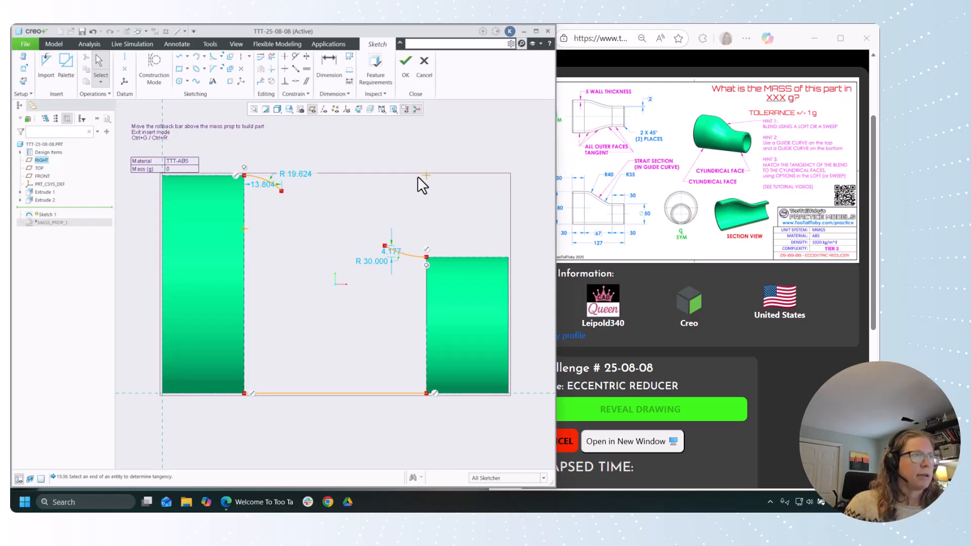
Step: Draw a straight line joining the free ends of the two arcs
left_click(179, 56)
left_click(282, 191)
left_click(385, 246)
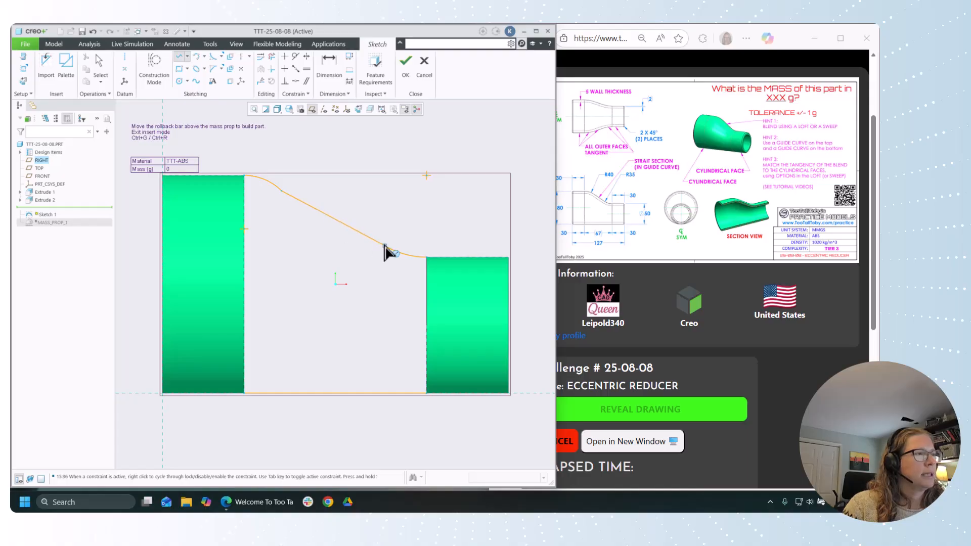
middle_click(393, 288)
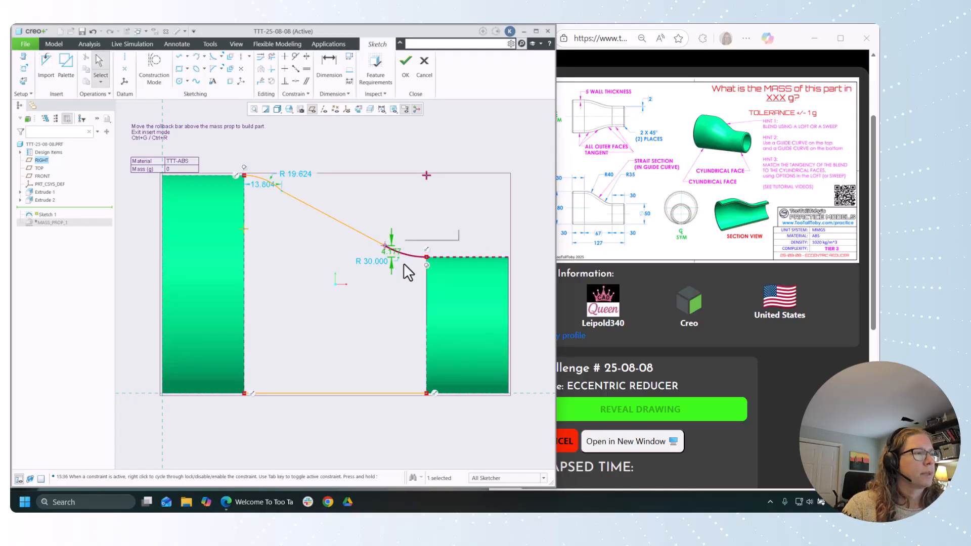
Step: Constrain the connecting line tangent to both the small-cylinder arc and the large-cylinder arc
left_click_drag(405, 234, 375, 250)
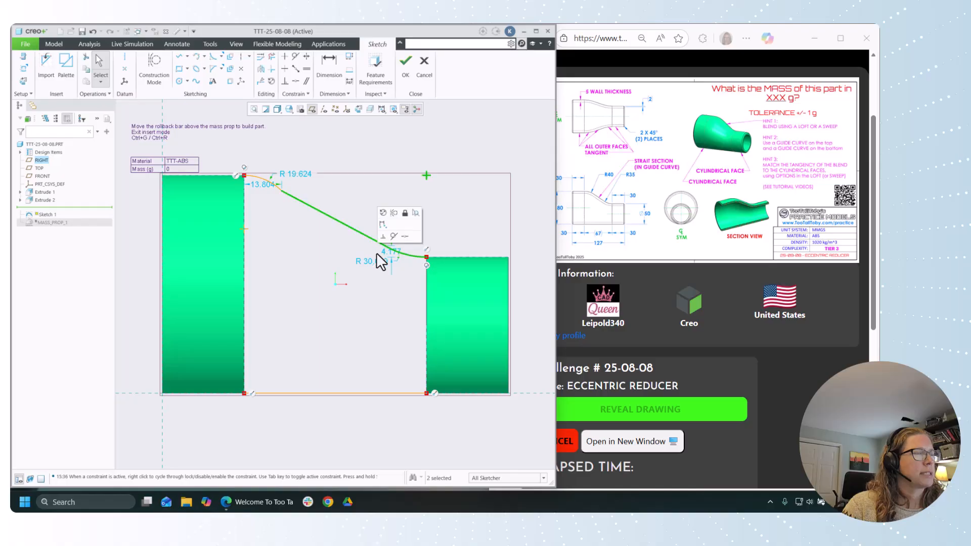
left_click(394, 235)
left_click(363, 209)
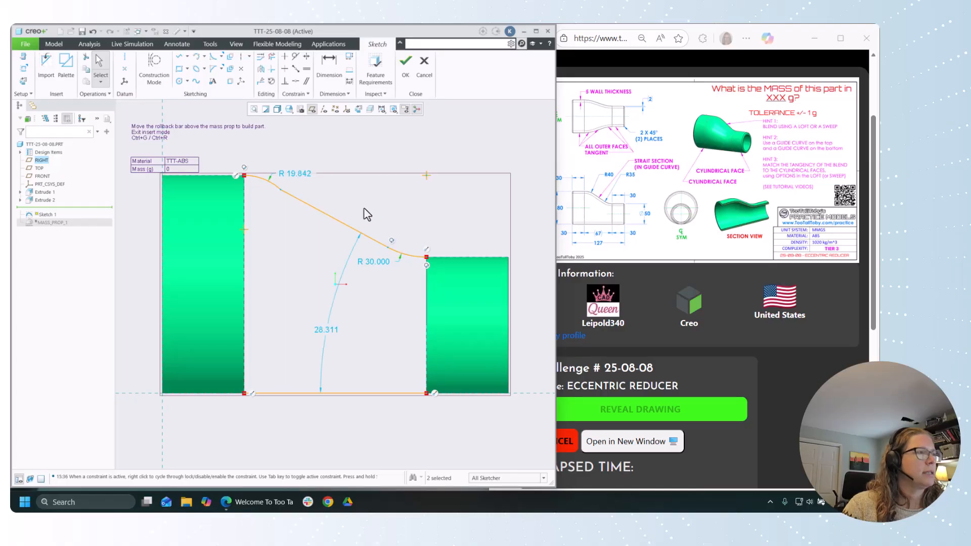
left_click_drag(276, 201, 277, 196)
left_click(292, 179)
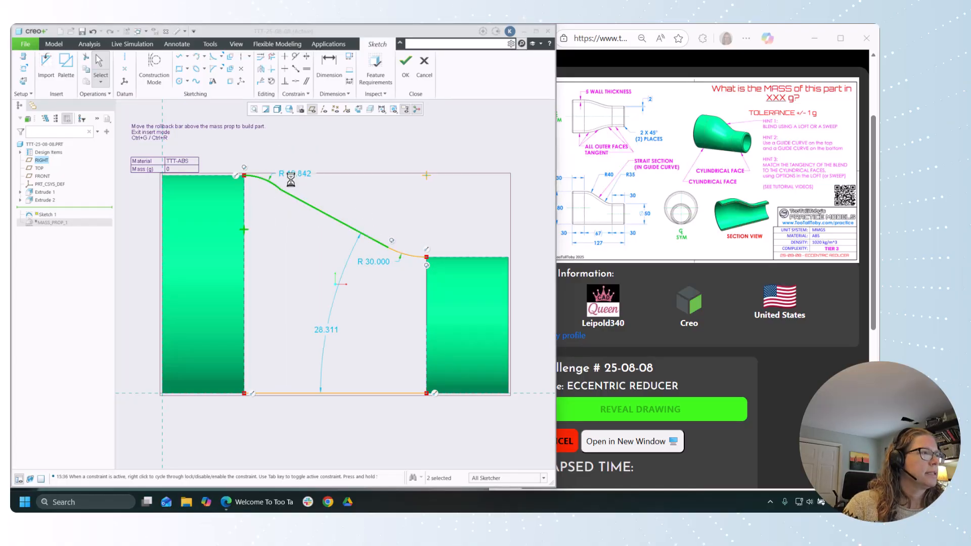
left_click(303, 243)
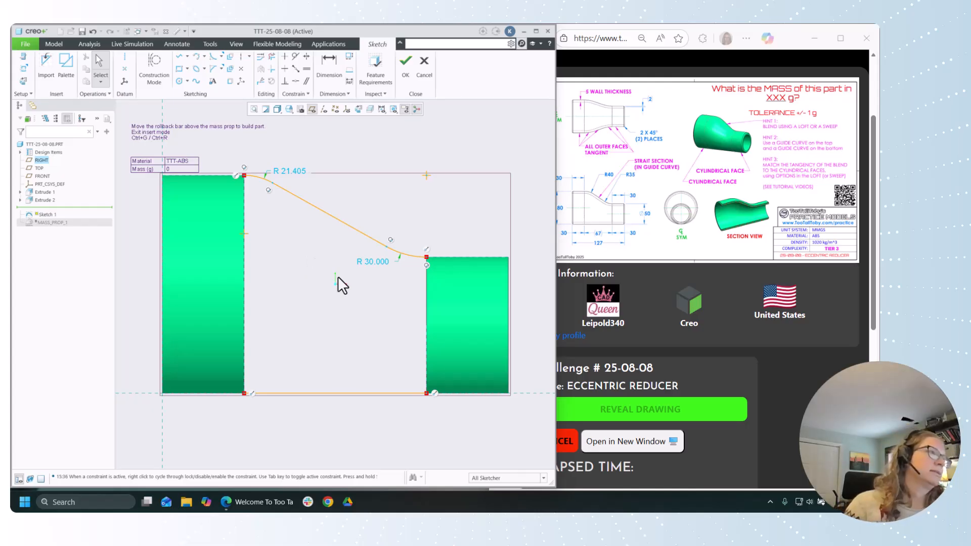
Step: Set the arc radius to 35 mm at the small cylinder and 40 mm at the large cylinder, and finish the sketch
double_click(375, 263)
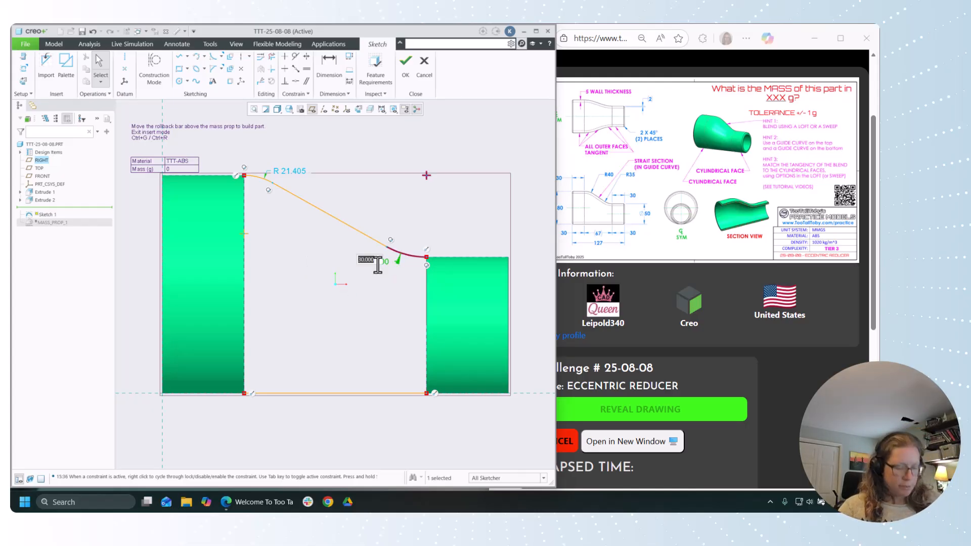
type("35")
key("Return")
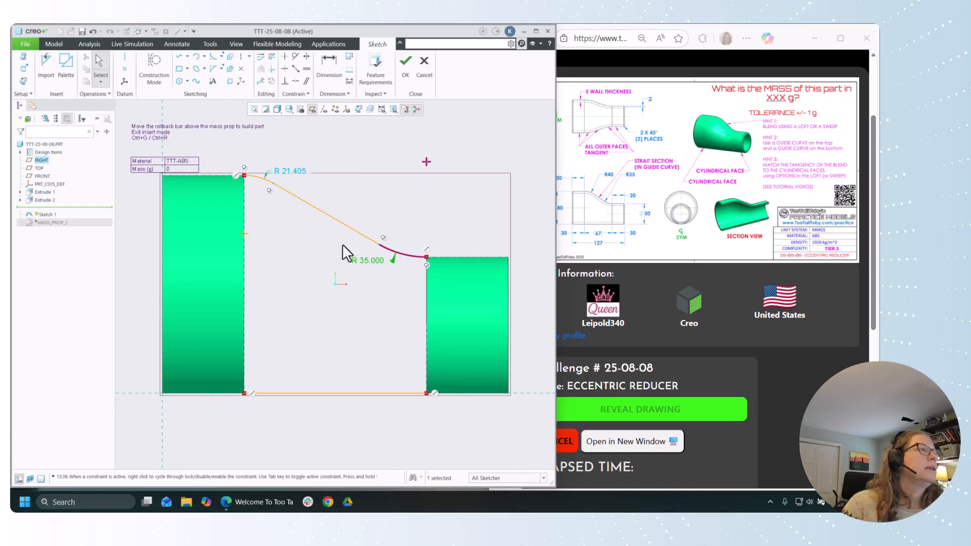
double_click(292, 172)
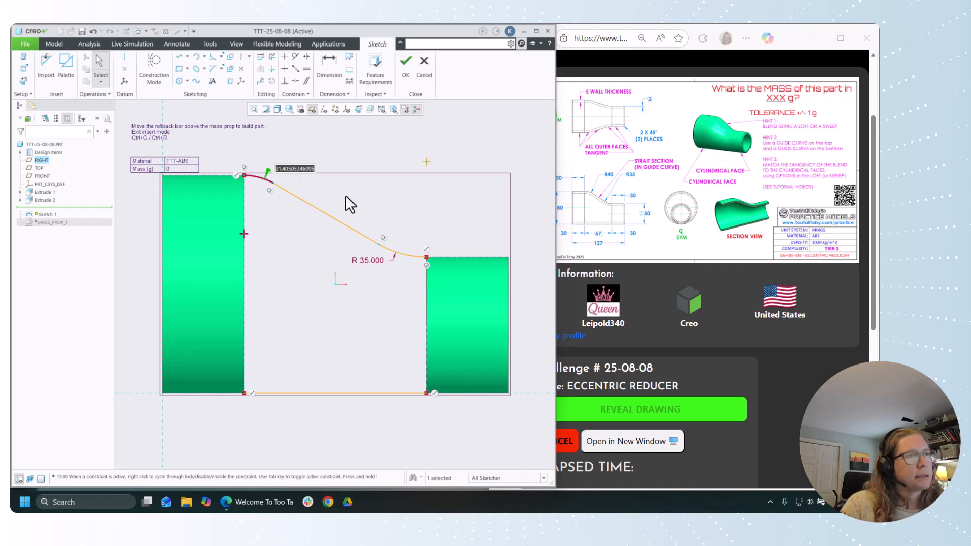
type("40")
key("Return")
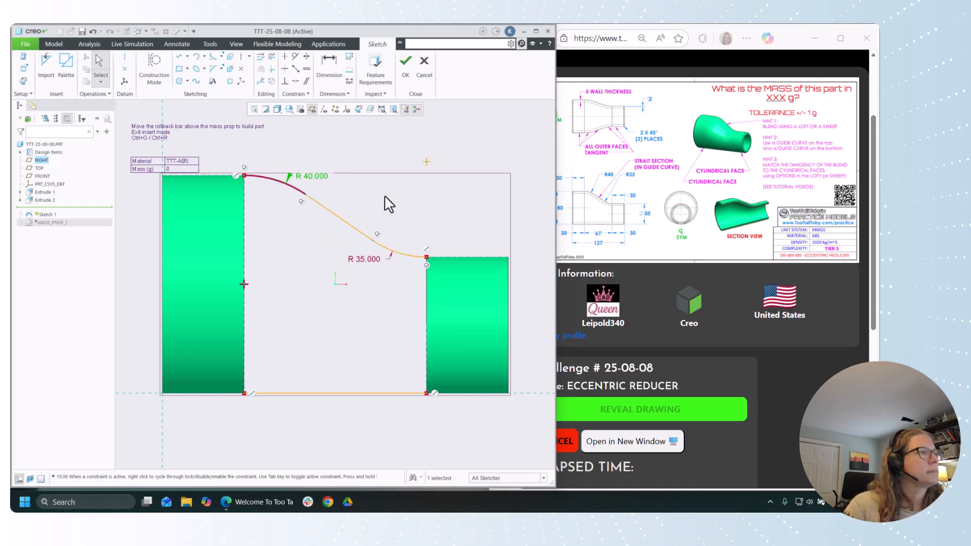
left_click(405, 225)
left_click(405, 68)
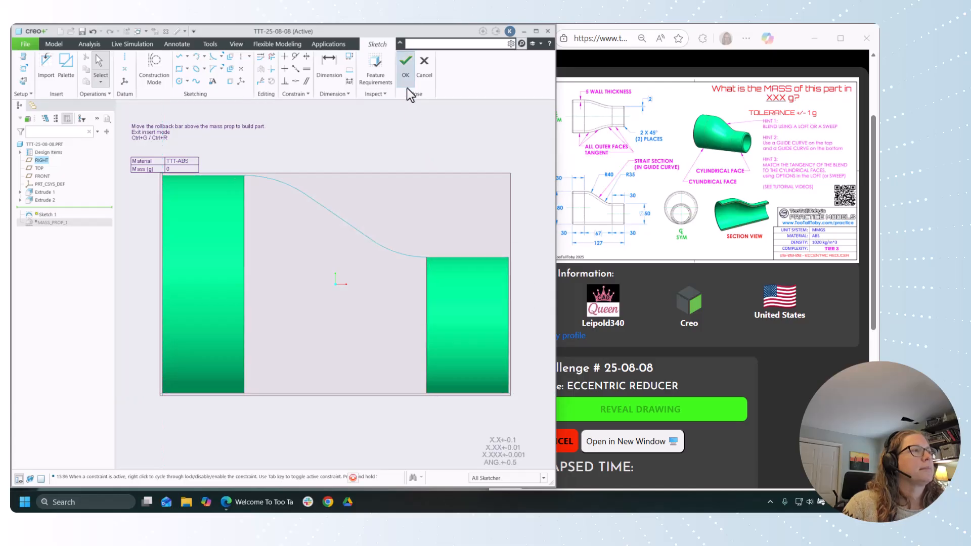
Step: Start a Boundary Blend using the full facing circular edges of the large and small cylinders as the two first-direction chains
middle_click_drag(415, 182, 411, 184)
left_click(393, 344)
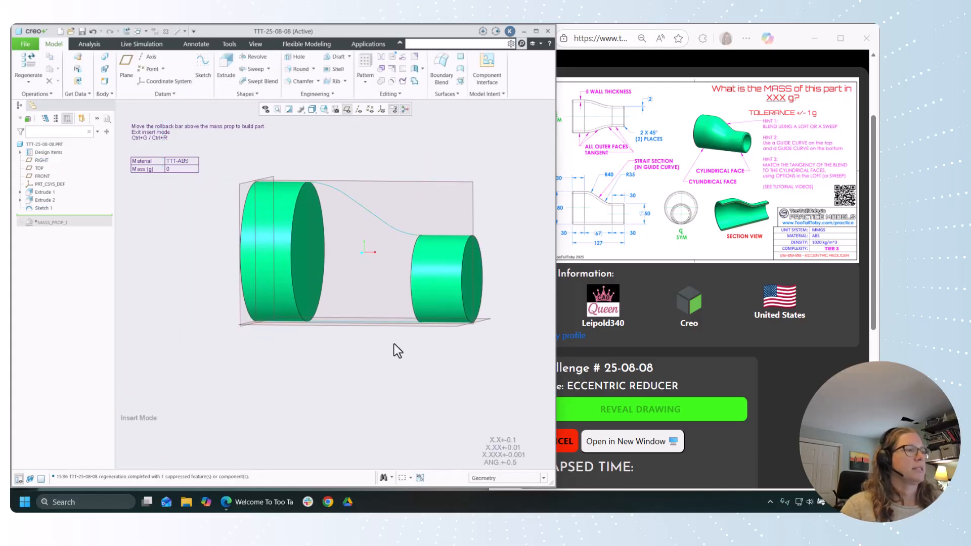
middle_click_drag(393, 344, 405, 369)
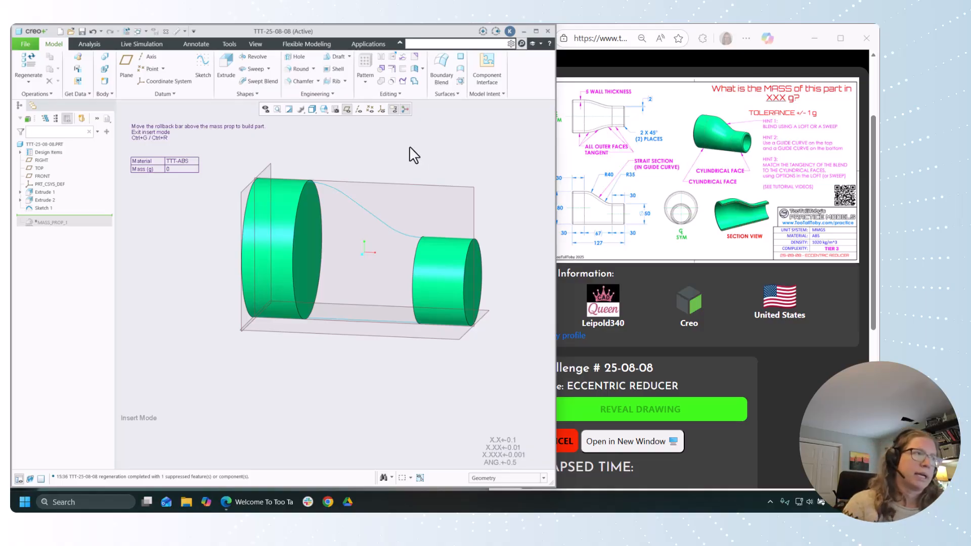
left_click(439, 68)
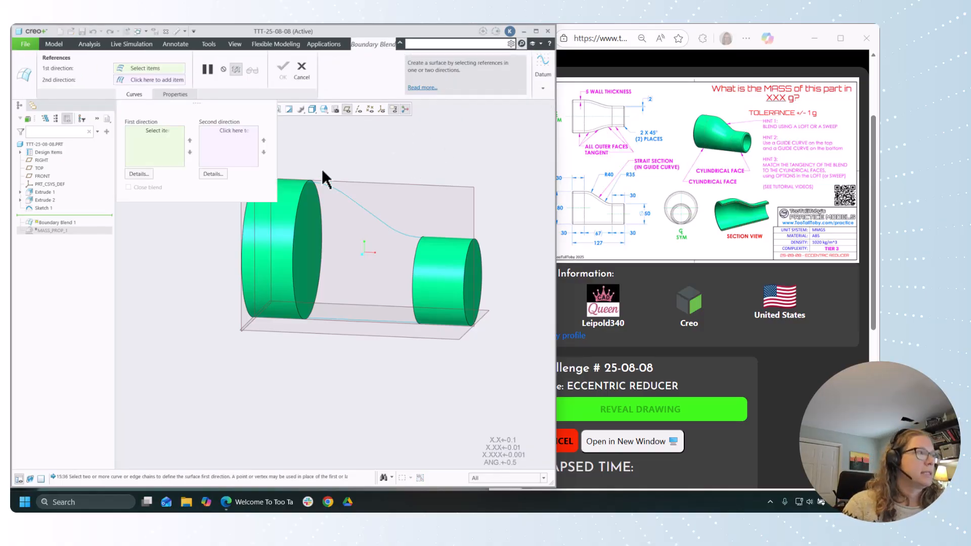
left_click(294, 224)
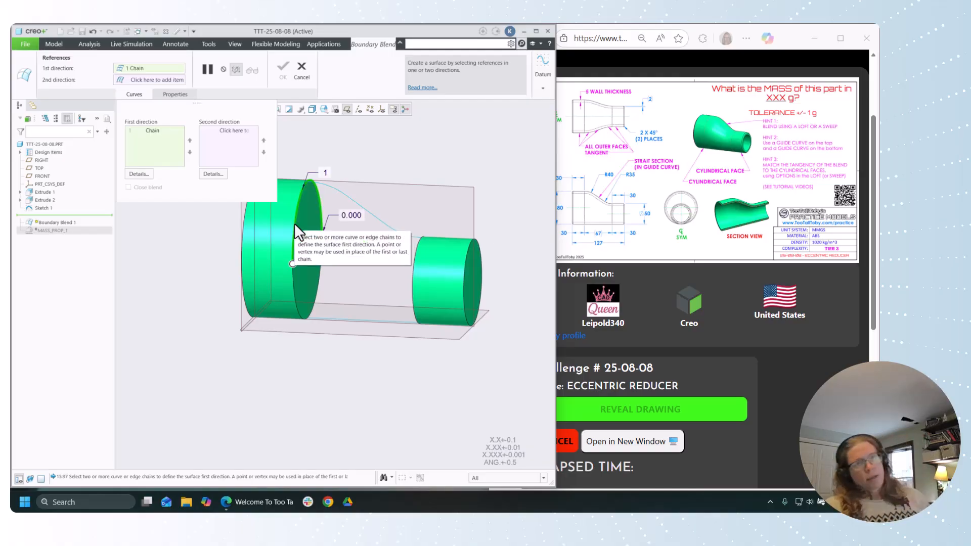
left_click(295, 289)
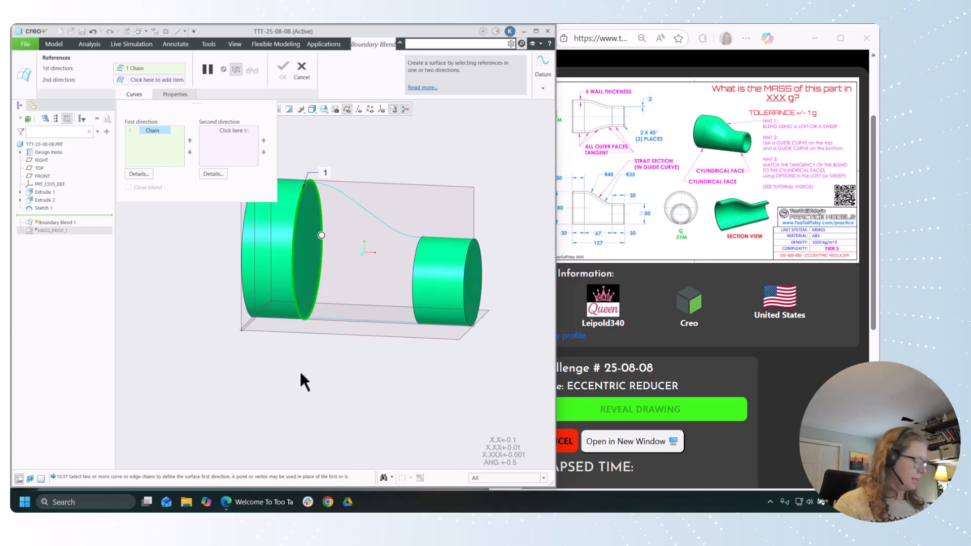
middle_click_drag(340, 373, 375, 362)
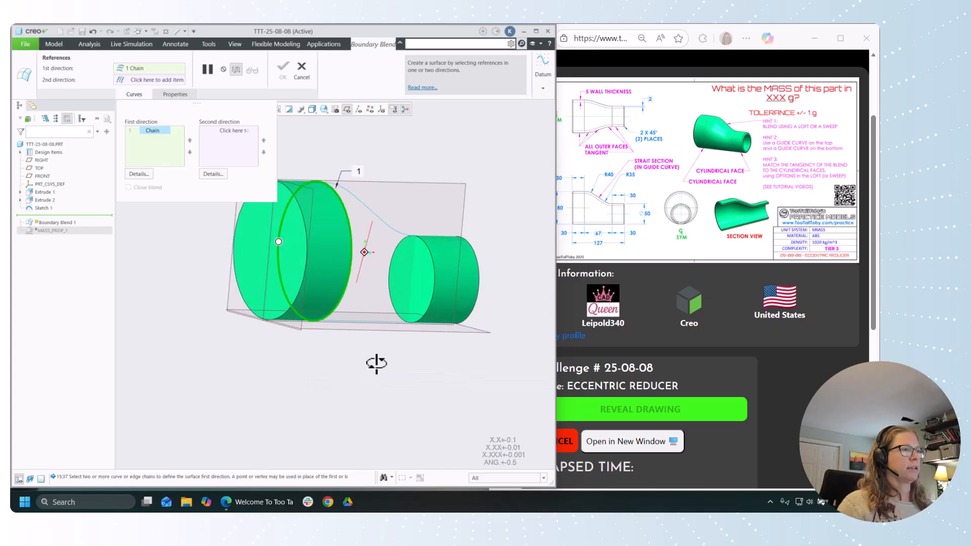
left_click(431, 262, "ctrl")
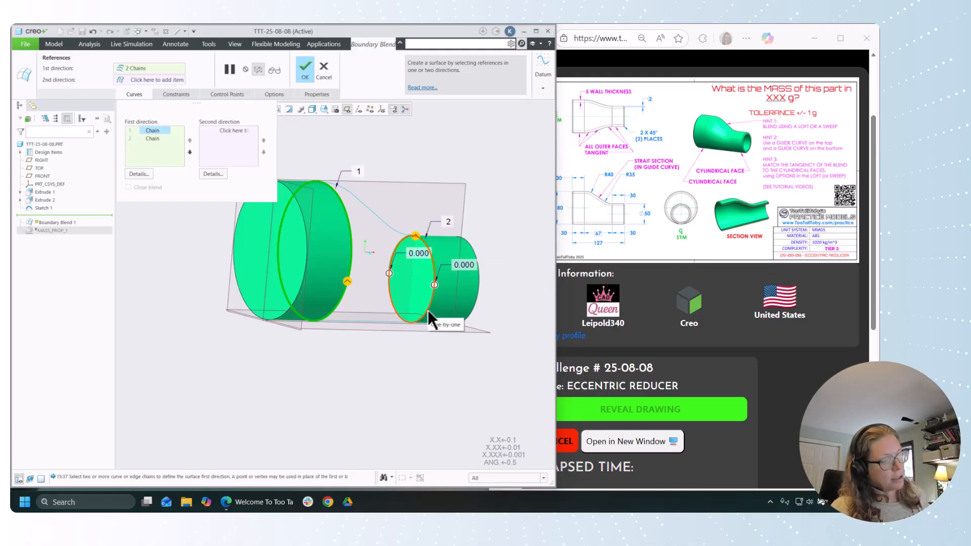
left_click(428, 309)
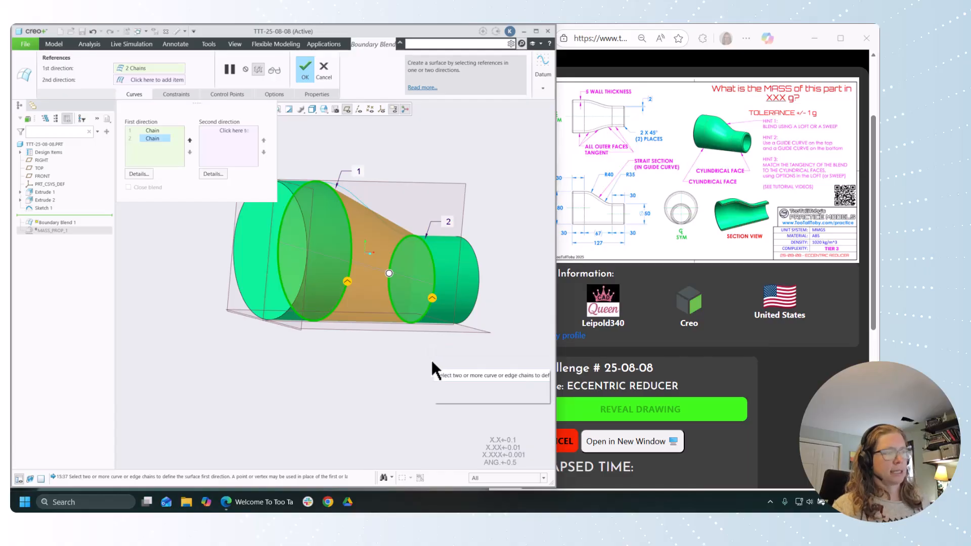
Step: Add the upper curved guide and the lower straight line as second-direction chains and accept the Boundary Blend
middle_click_drag(425, 362, 396, 362)
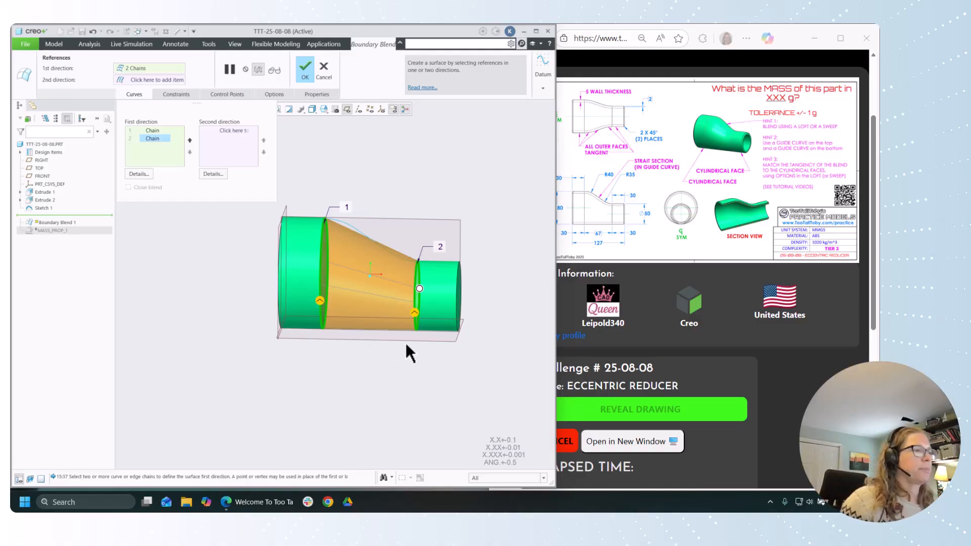
middle_click_drag(408, 362, 390, 346)
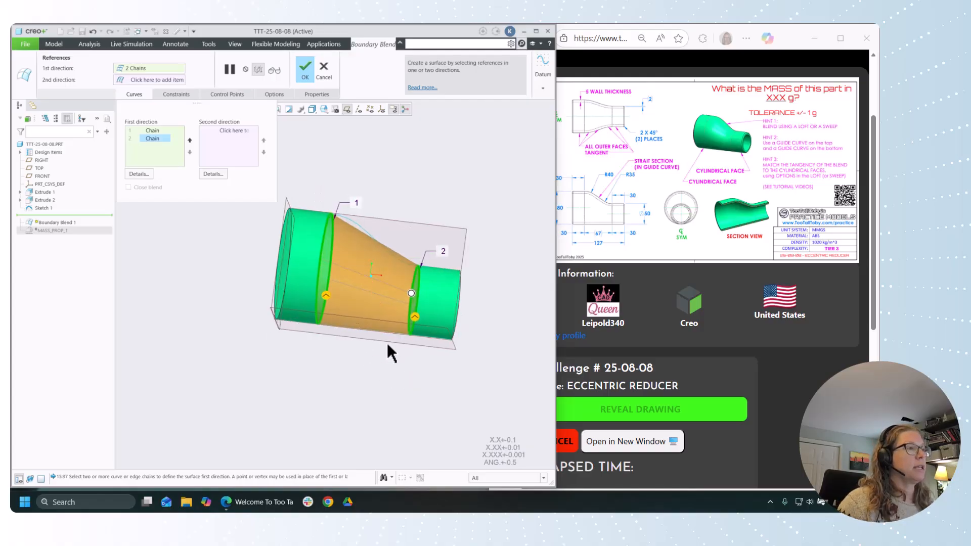
left_click(230, 132)
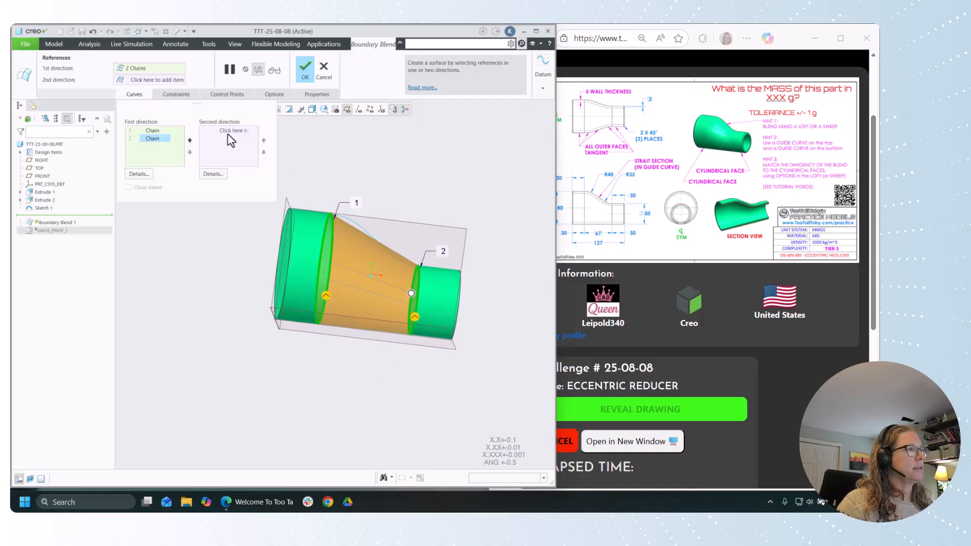
left_click(358, 230)
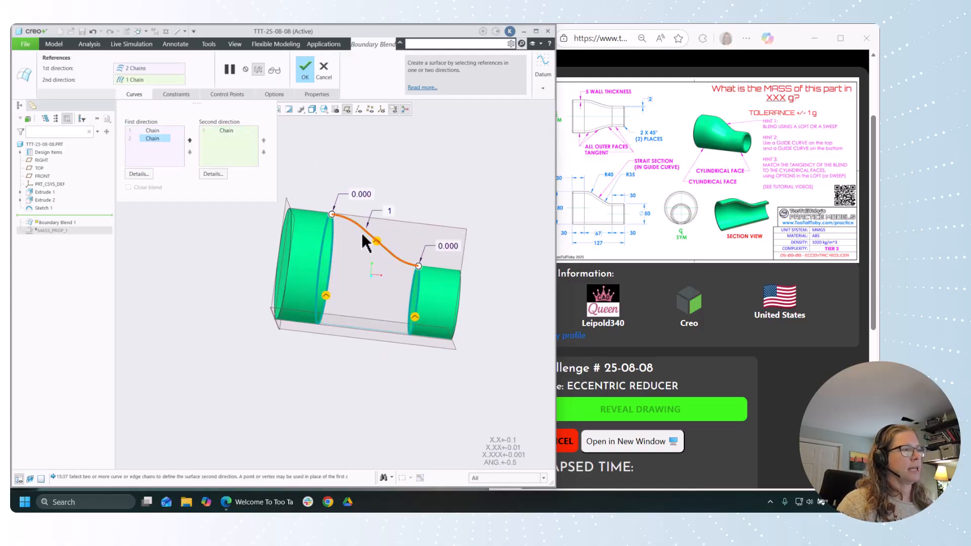
left_click(359, 331)
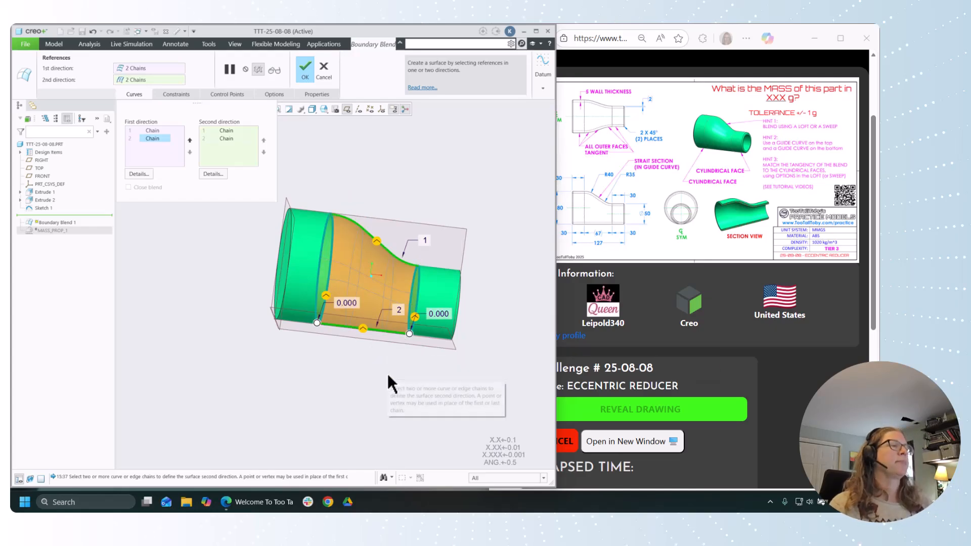
middle_click_drag(388, 375, 350, 373)
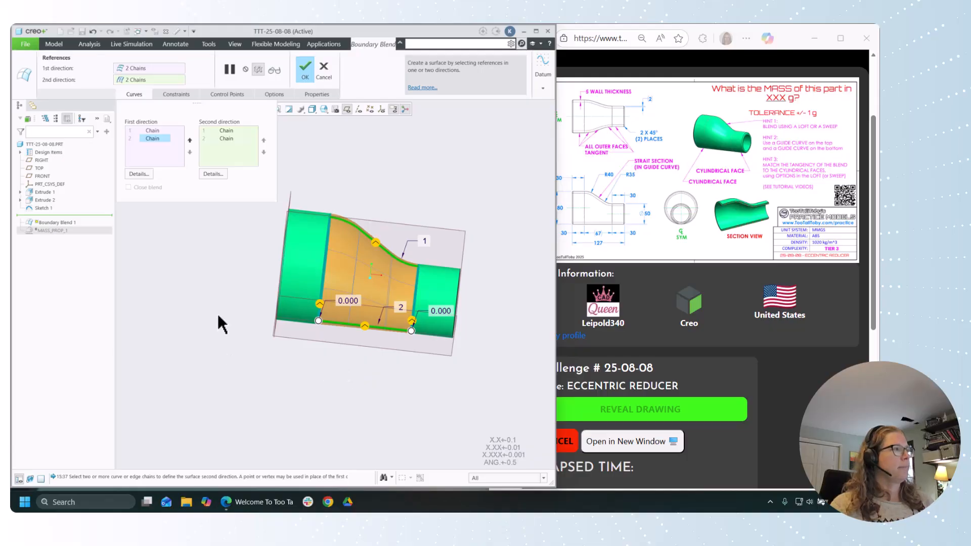
left_click(305, 70)
Step: Start a Shell on the reducer body and set its wall thickness to 5 mm
middle_click_drag(405, 152, 427, 169)
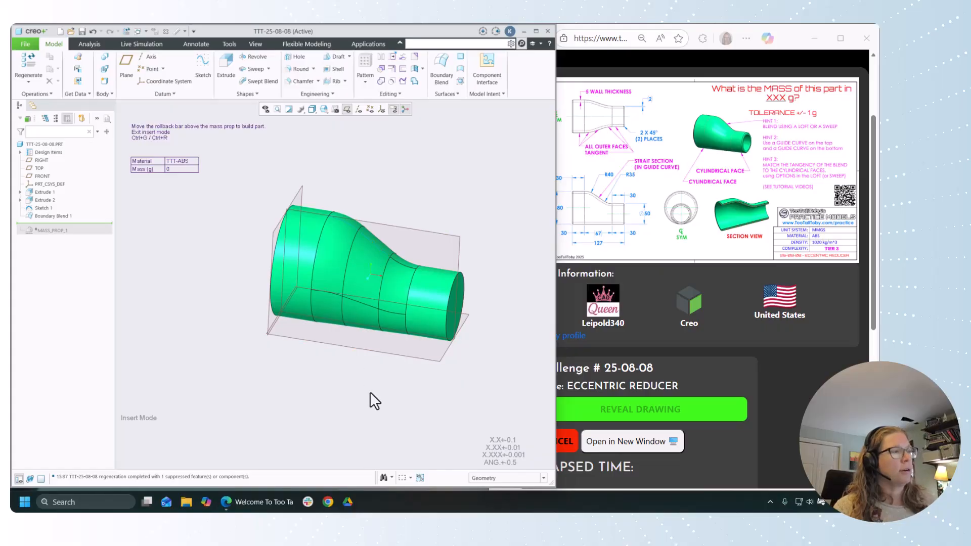
middle_click_drag(382, 399, 448, 306)
middle_click_drag(499, 358, 485, 385)
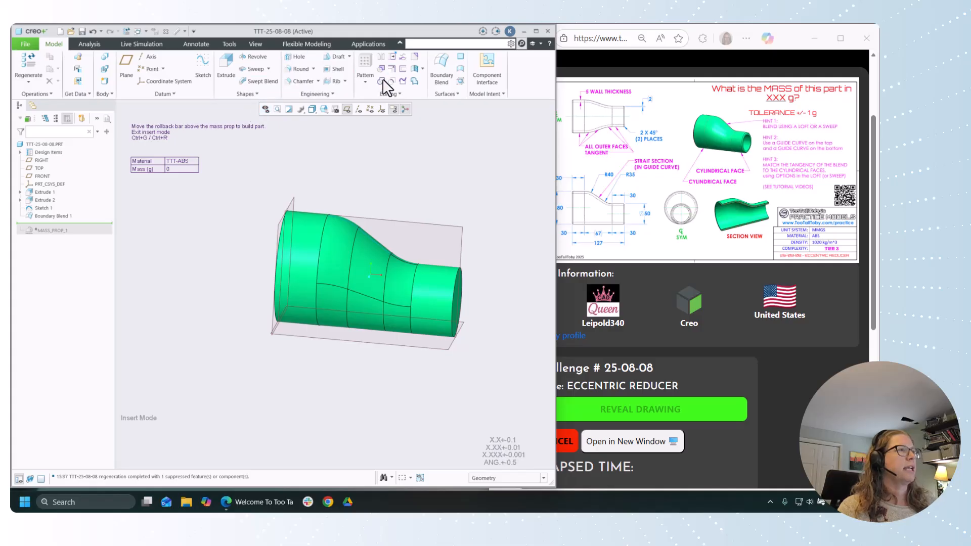
left_click(334, 69)
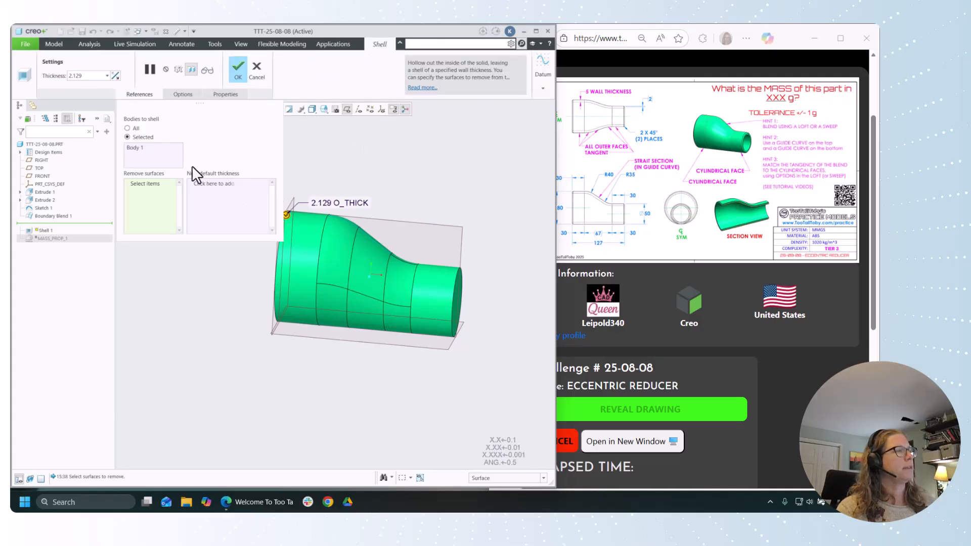
type("5")
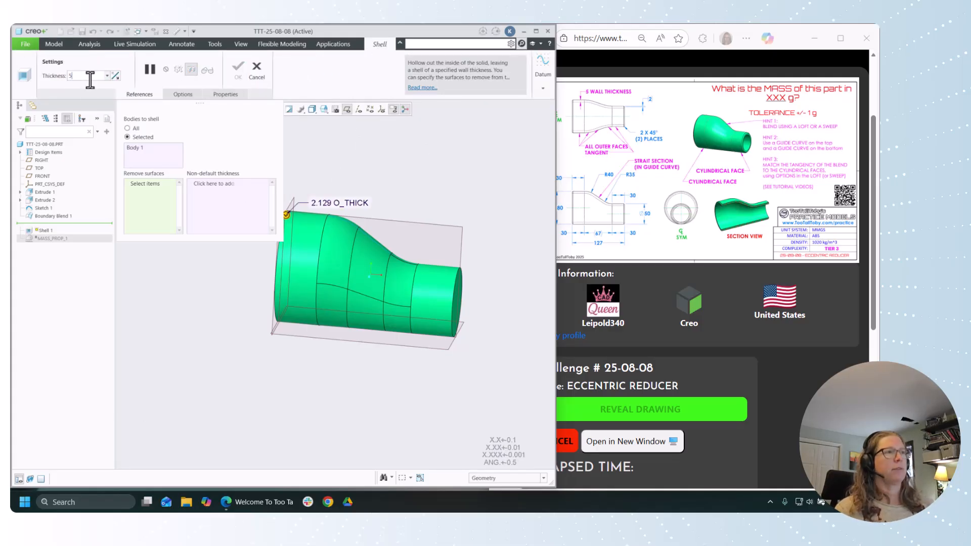
key("Return")
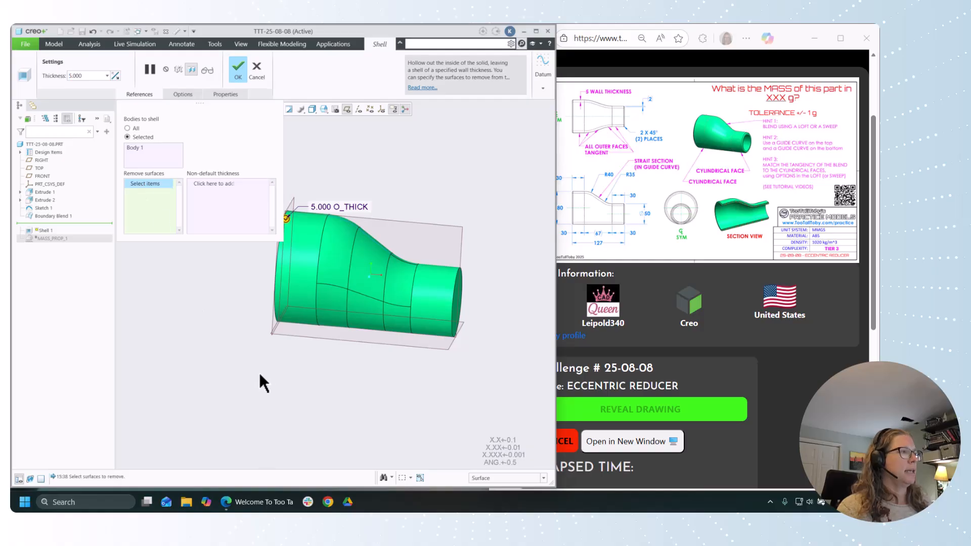
Step: Remove the flat end faces of the large and small cylinders and accept the Shell
middle_click_drag(293, 374, 310, 325)
left_click(310, 326)
middle_click_drag(292, 370, 295, 373)
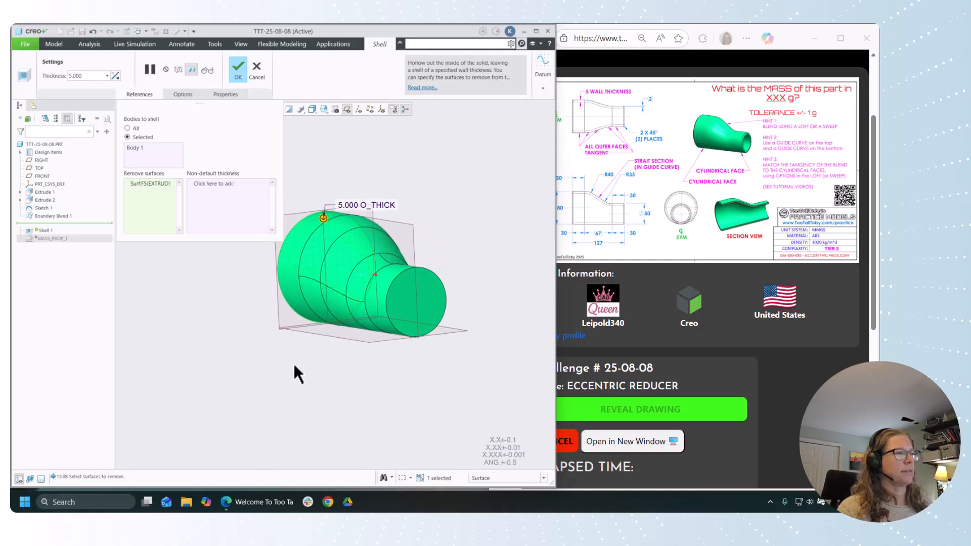
left_click(411, 308, "ctrl")
middle_click_drag(386, 397, 407, 381)
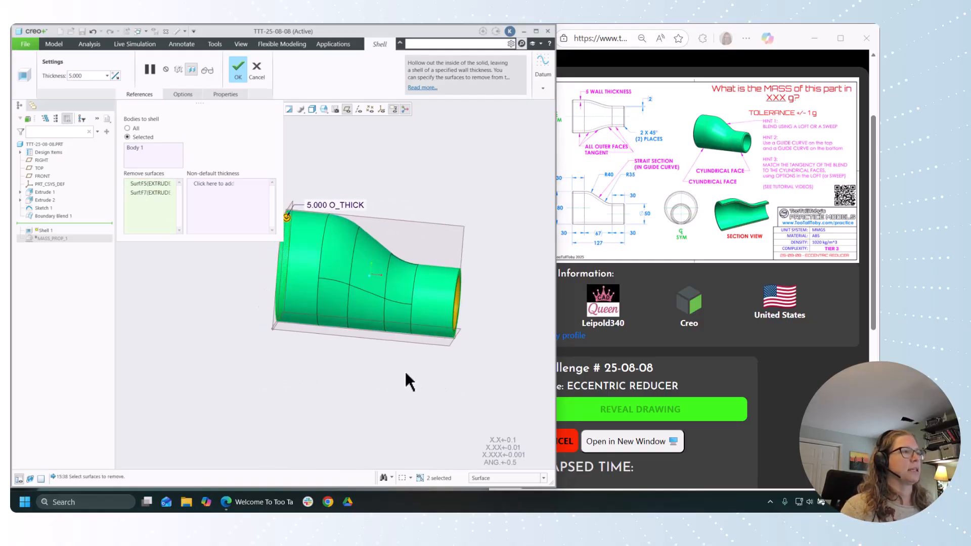
left_click(238, 67)
Step: Check the hollowed body and roll the model back to just before the Shell, after the Boundary Blend
middle_click_drag(397, 320, 426, 315)
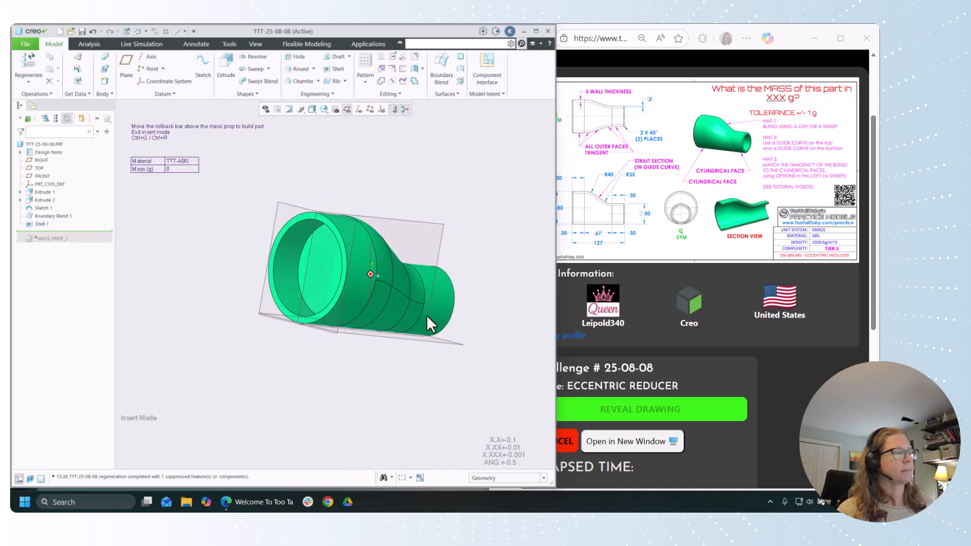
left_click(39, 223)
left_click(72, 236)
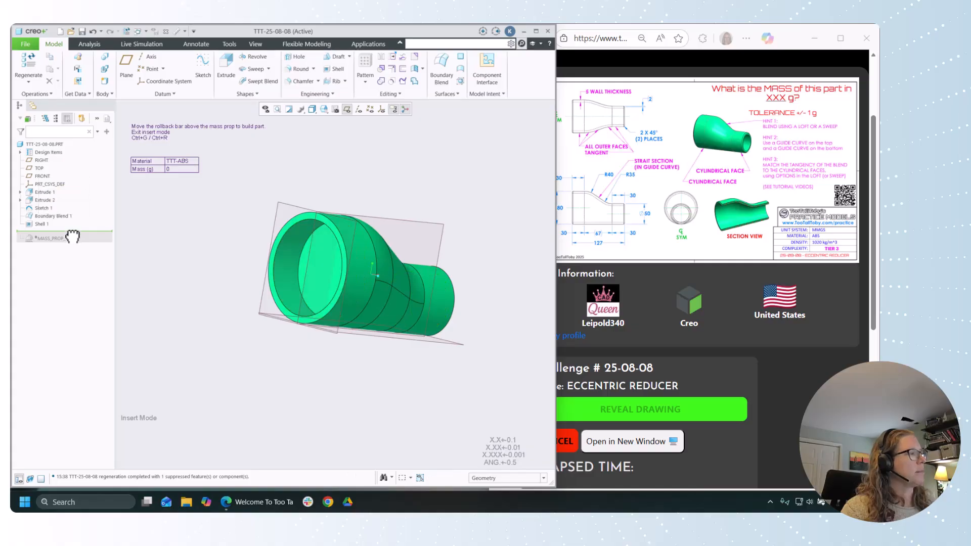
left_click_drag(76, 231, 71, 218)
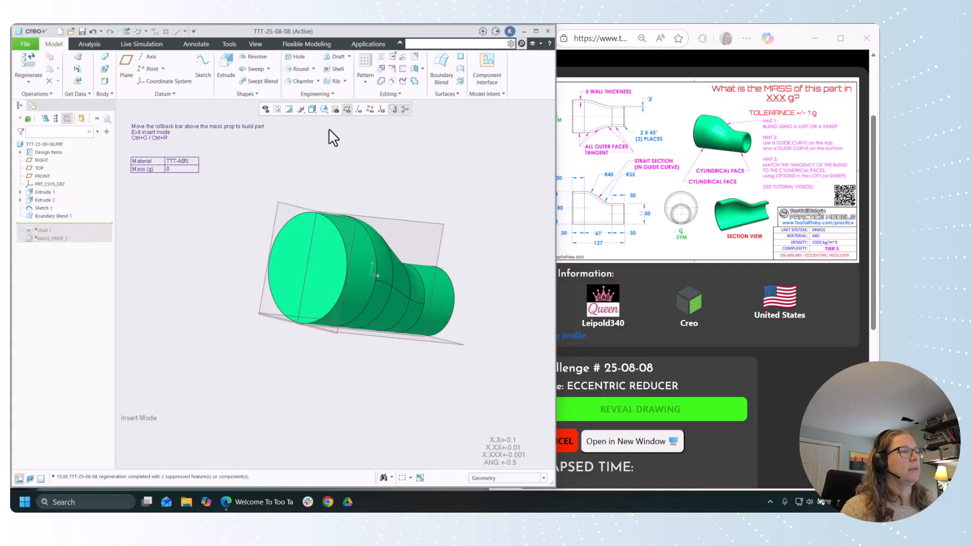
Step: Solidify the Boundary Blend quilt with the Fill with Solid type, joining the two cylinders
left_click(402, 80)
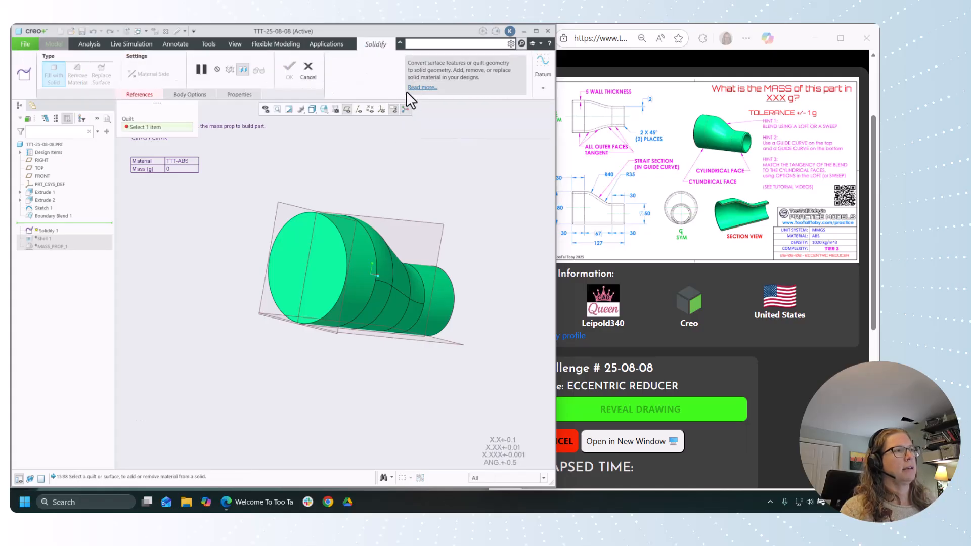
left_click(390, 275)
middle_click_drag(391, 275, 395, 205)
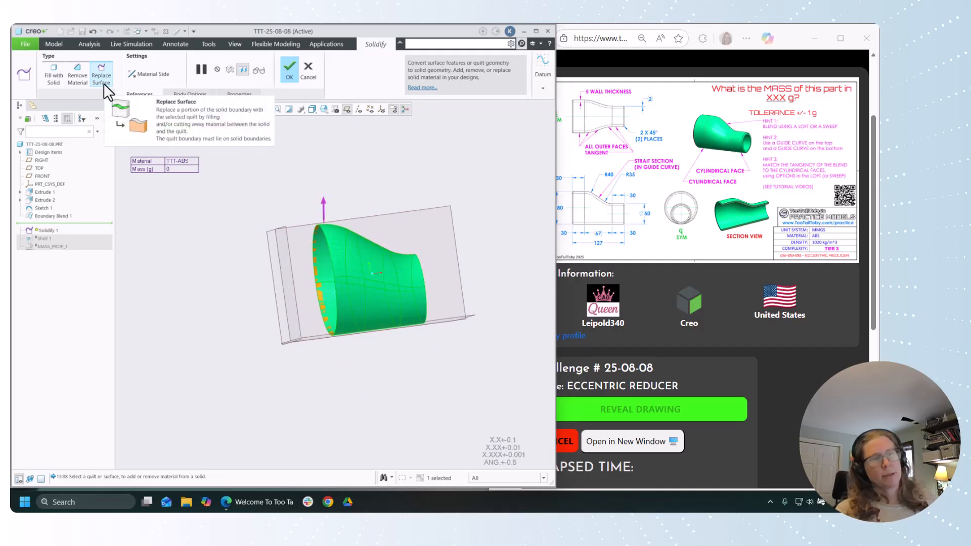
left_click(53, 73)
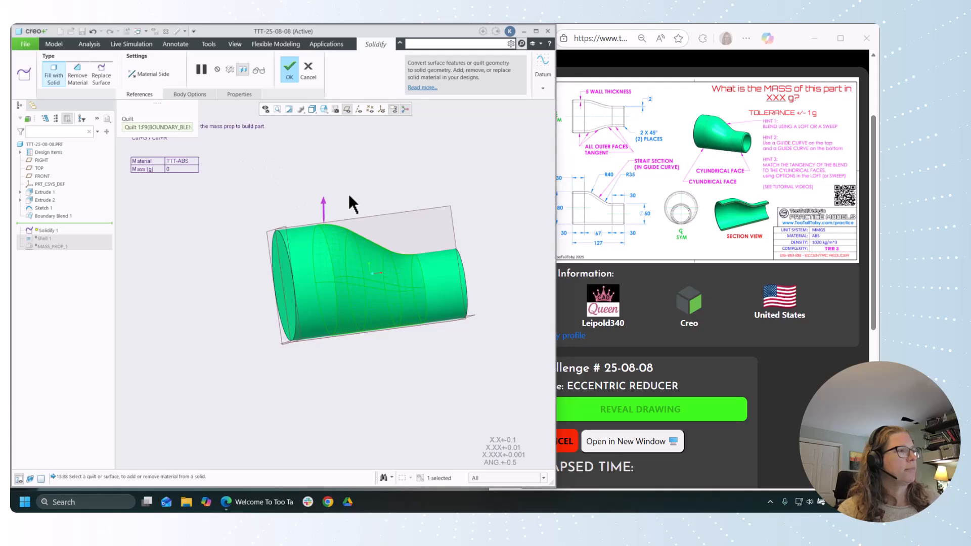
mouse_move(347, 192)
middle_mouse_down()
mouse_move(397, 190)
mouse_move(356, 198)
mouse_move(390, 193)
mouse_move(368, 193)
mouse_move(375, 206)
middle_mouse_up()
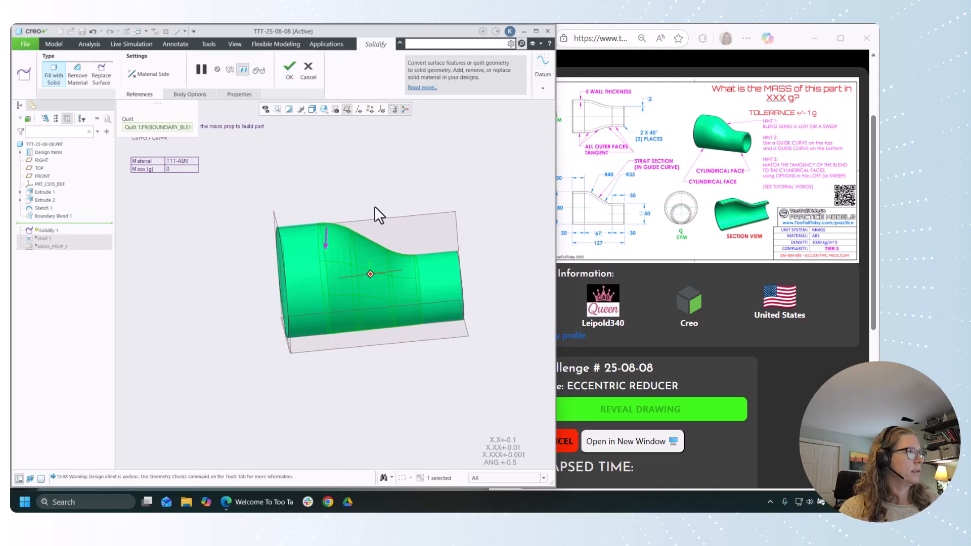
left_click(292, 72)
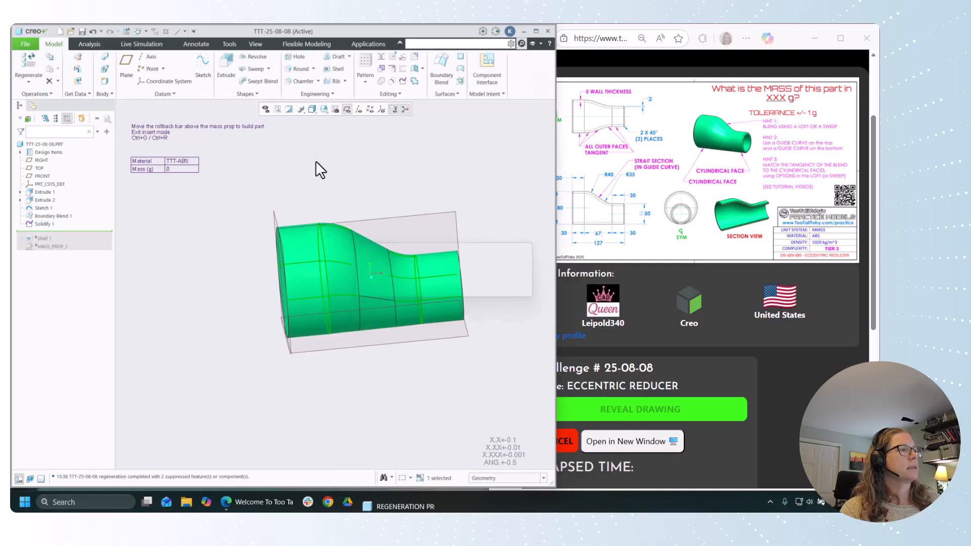
Step: Roll the model forward to include the Shell and inspect the hollowed body
mouse_move(316, 161)
middle_mouse_down()
mouse_move(400, 174)
mouse_move(333, 162)
mouse_move(316, 177)
middle_mouse_up()
left_click(181, 240)
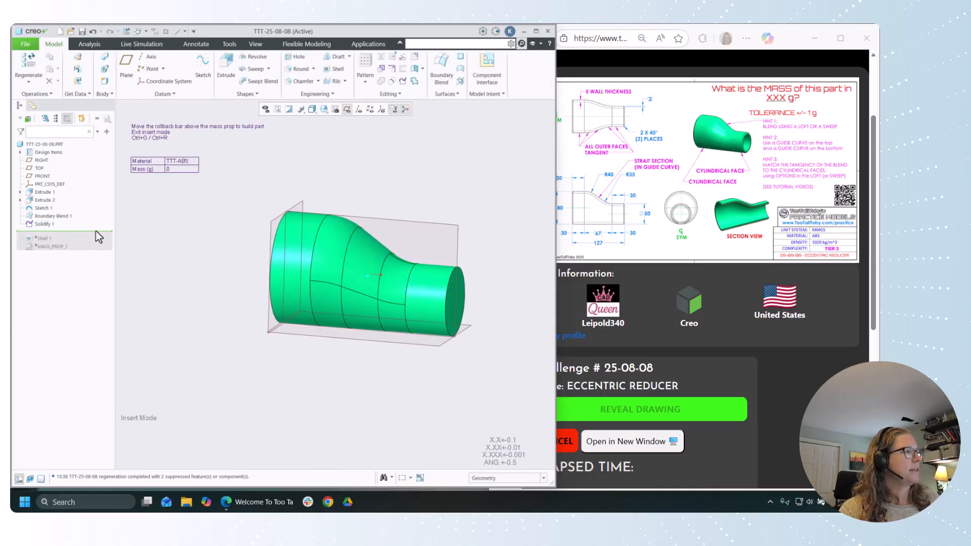
left_click_drag(96, 230, 97, 238)
middle_click_drag(159, 242, 464, 258)
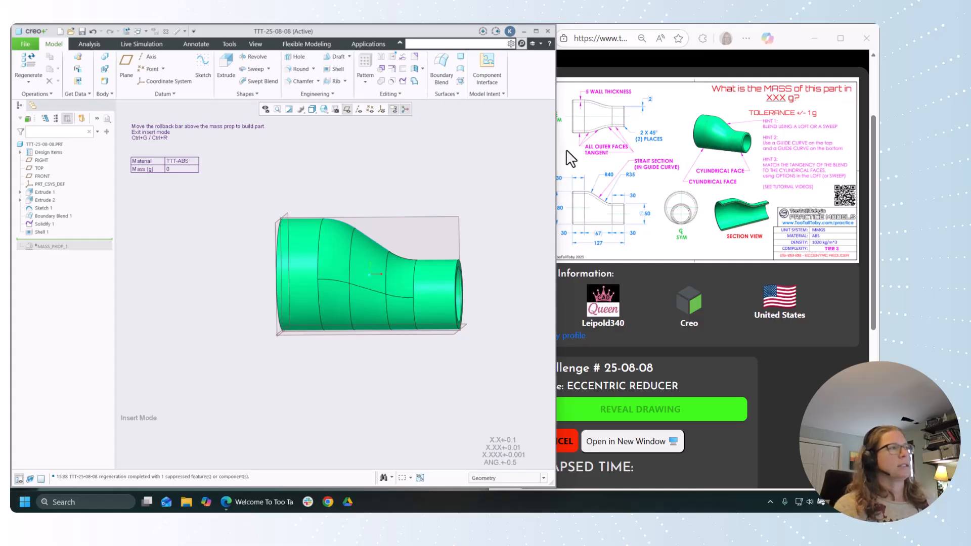
Step: Start an Edge Chamfer on the outer end edges of both cylinders and set its distance to 2 mm
left_click(302, 82)
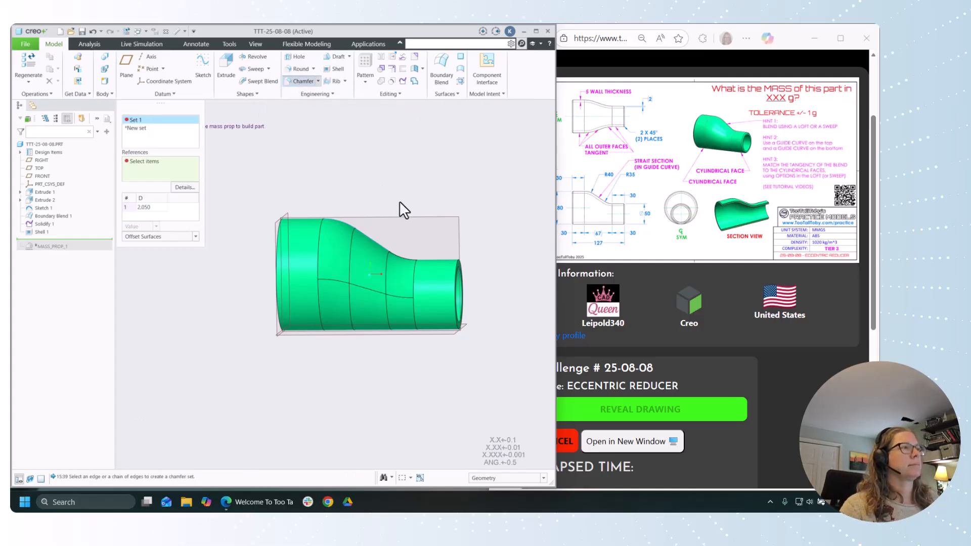
left_click(457, 262)
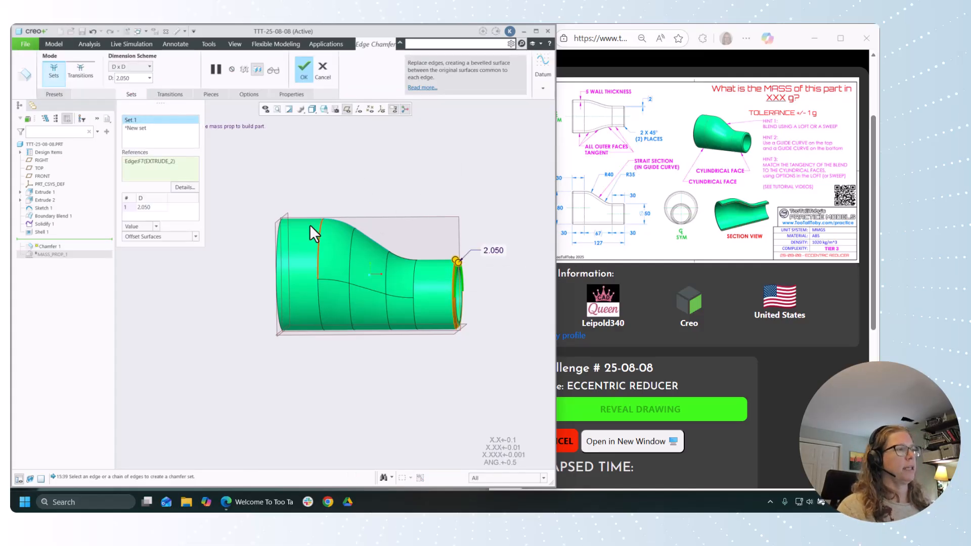
left_click(277, 229, "ctrl")
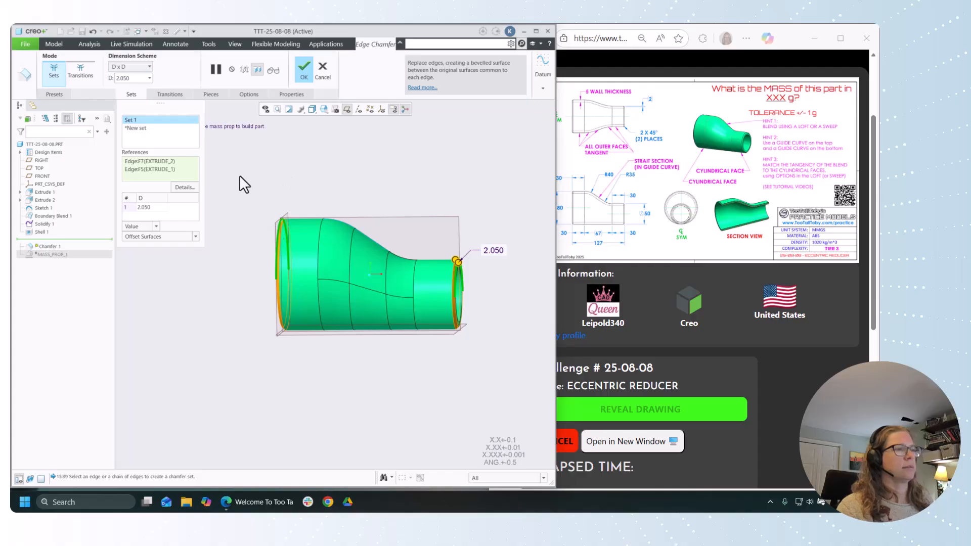
left_click(154, 207)
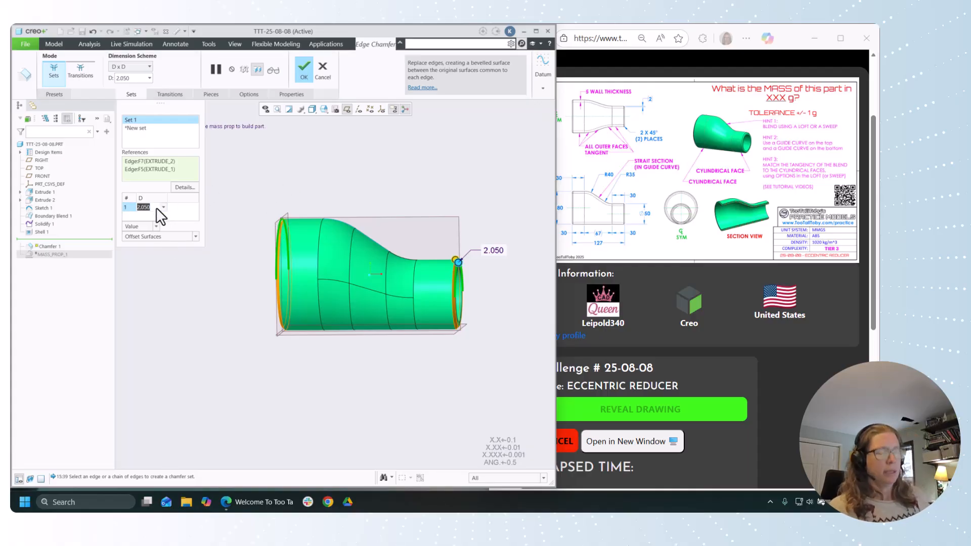
type("2")
key("Return")
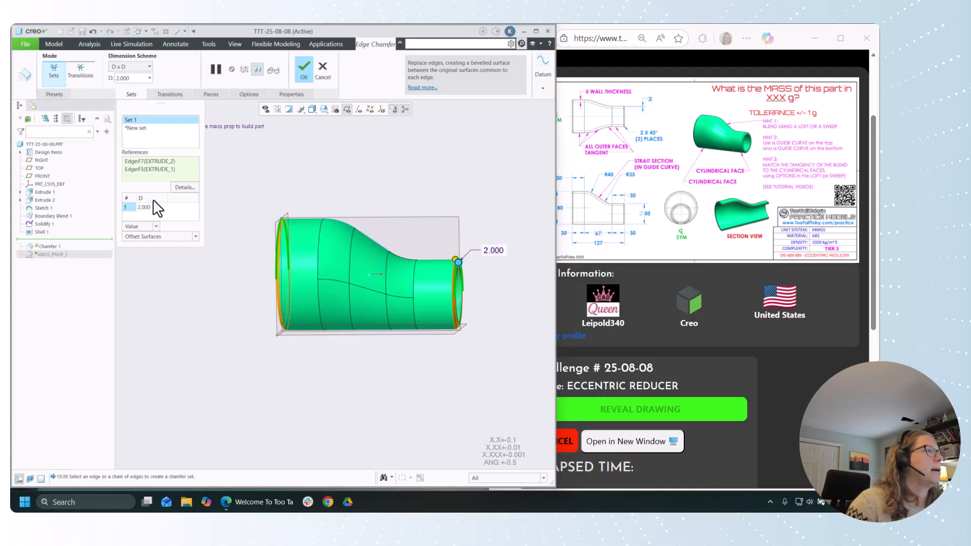
Step: Switch the chamfer's dimension scheme to 45 x D, accept the chamfer and close the reminder pop-up
left_click(148, 68)
left_click(131, 99)
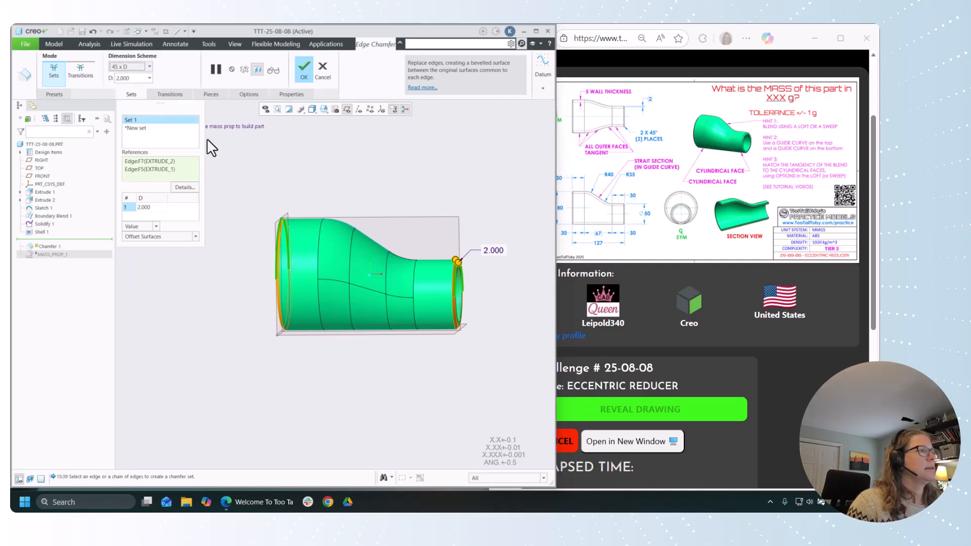
left_click(304, 67)
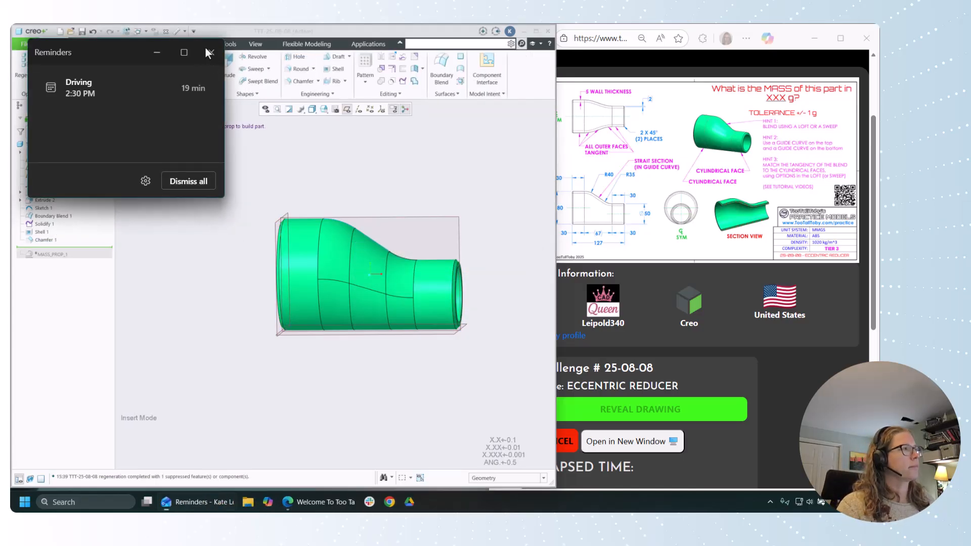
left_click(207, 51)
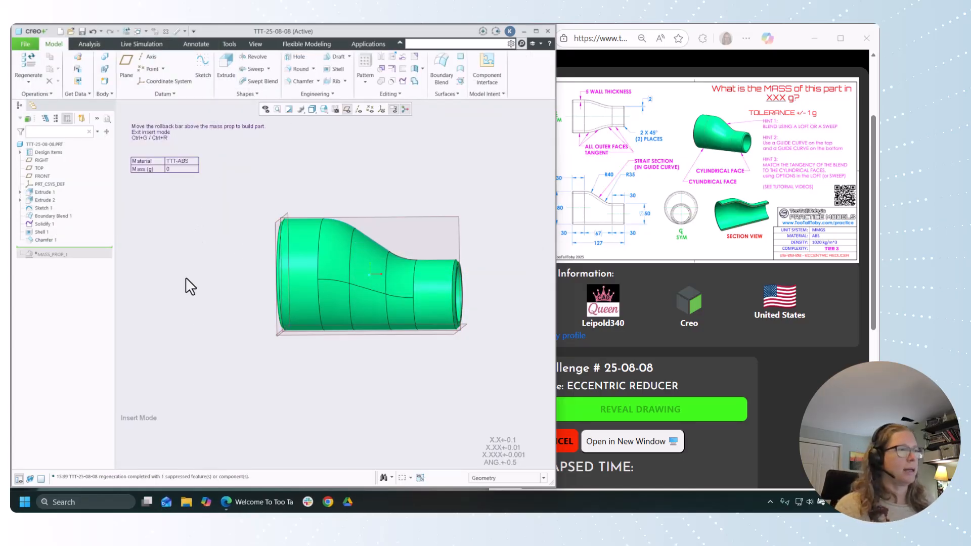
Step: Roll the model forward past the mass property feature to calculate the part's mass
mouse_move(186, 277)
middle_mouse_down()
mouse_move(210, 304)
mouse_move(253, 310)
mouse_move(192, 296)
middle_mouse_up()
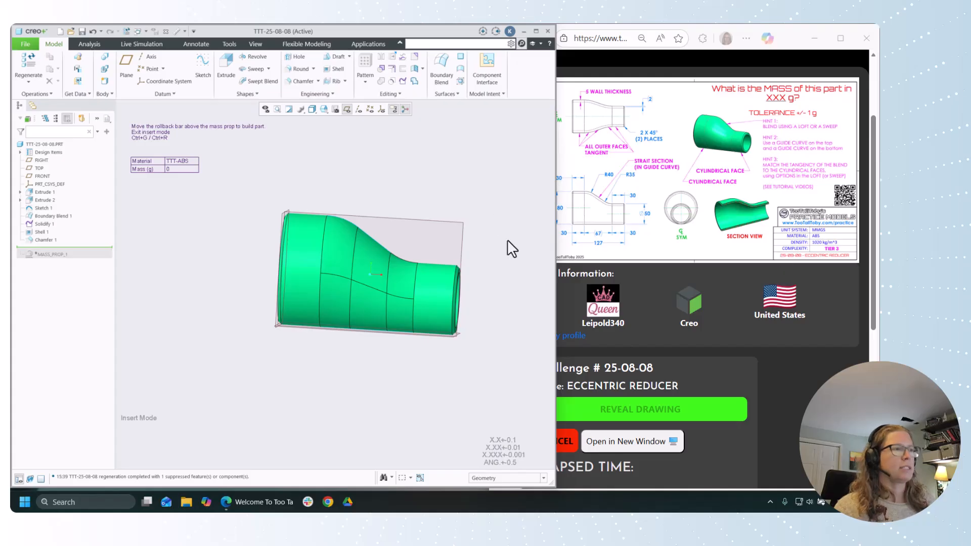
left_click_drag(81, 247, 82, 256)
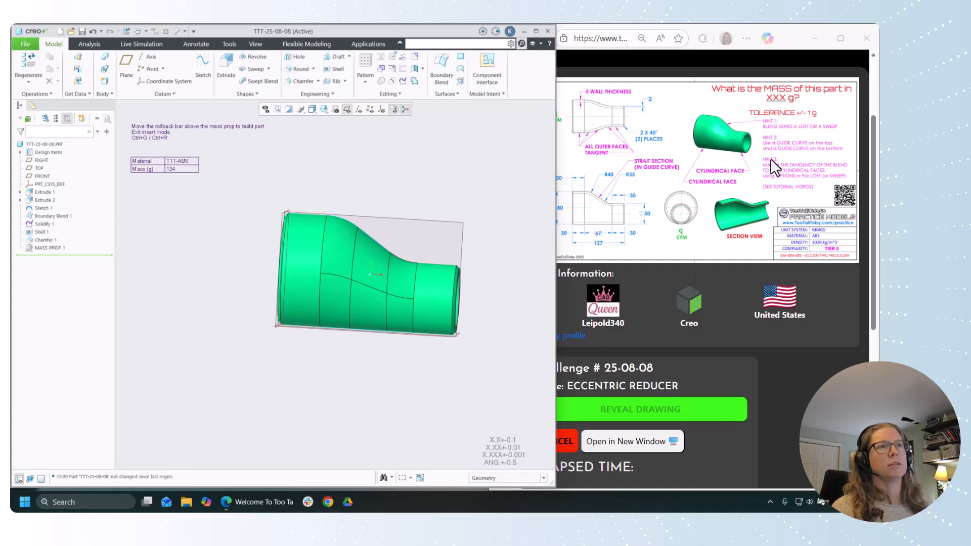
Step: In the browser's challenge page, submit 124 g as the mass, register the result and review the solve statistics
scroll(704, 374, "down", 2)
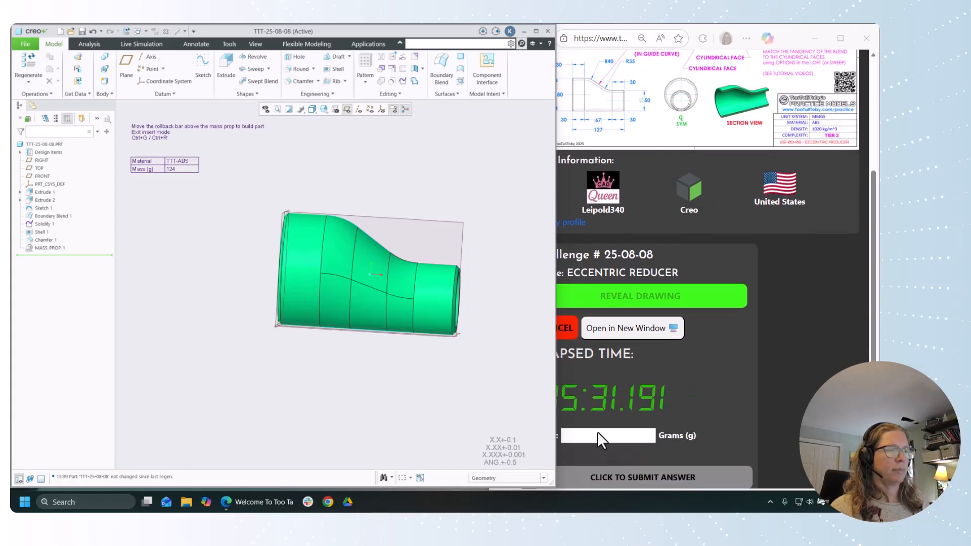
left_click(598, 434)
type("124")
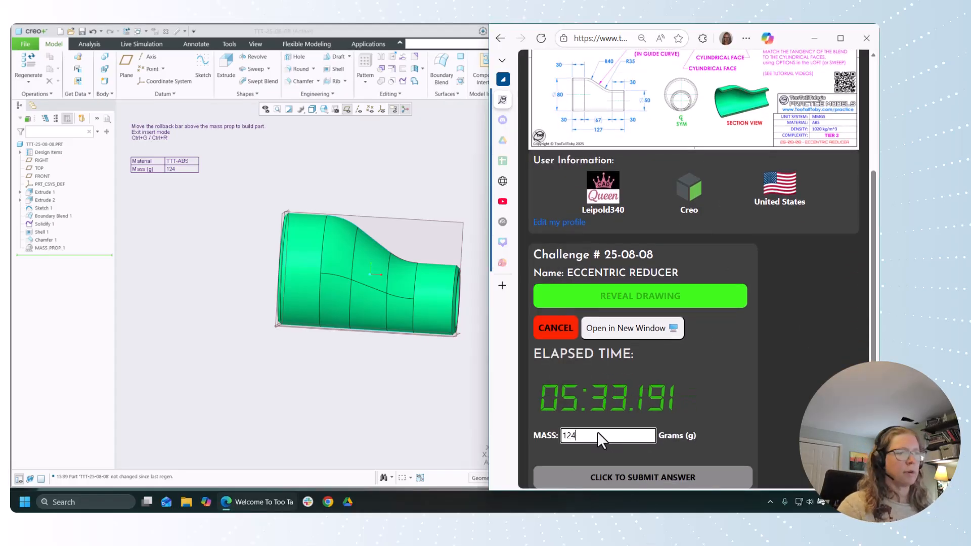
key("Return")
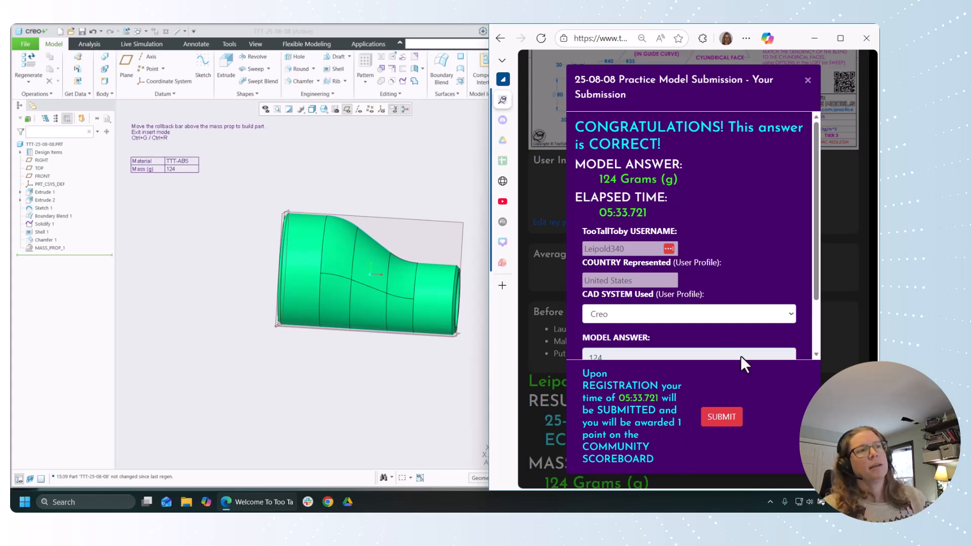
left_click(729, 416)
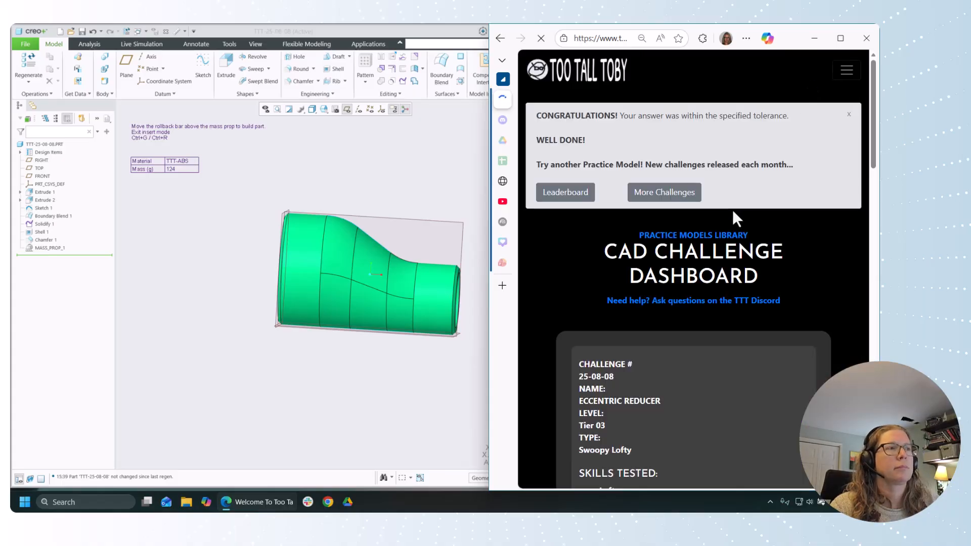
scroll(576, 288, "down", 4)
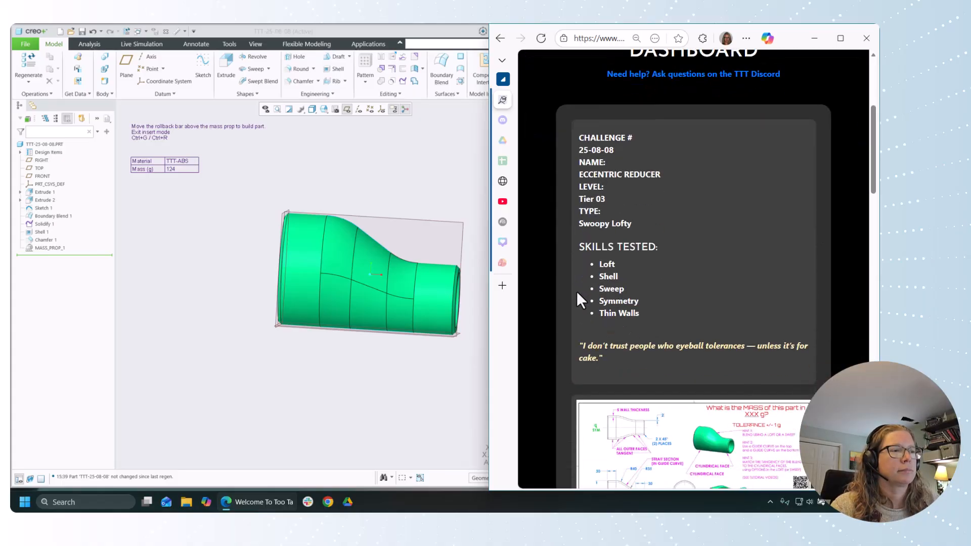
scroll(581, 298, "down", 4)
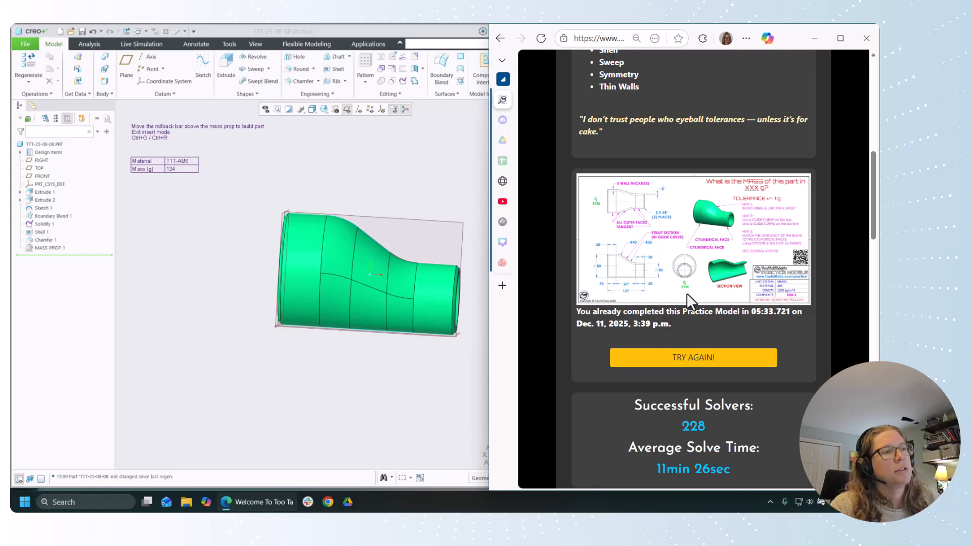
Step: Return to Creo and roll the model back to just after Sketch 1, before the Boundary Blend
left_click(469, 358)
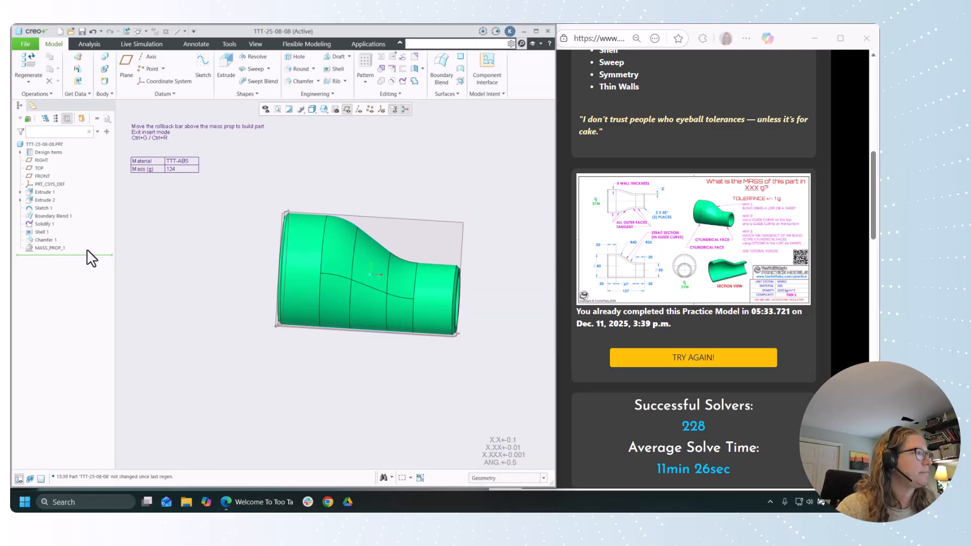
left_click_drag(81, 256, 59, 208)
middle_click_drag(343, 356, 337, 374)
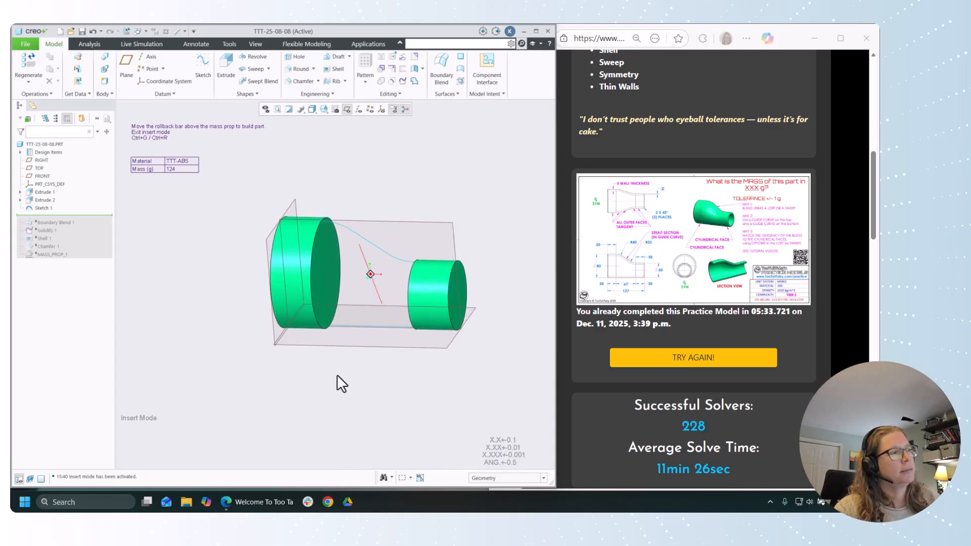
Step: Start a solid Blend using selected sections and pick the larger cylinder's inner end edge as Section 1
left_click(254, 95)
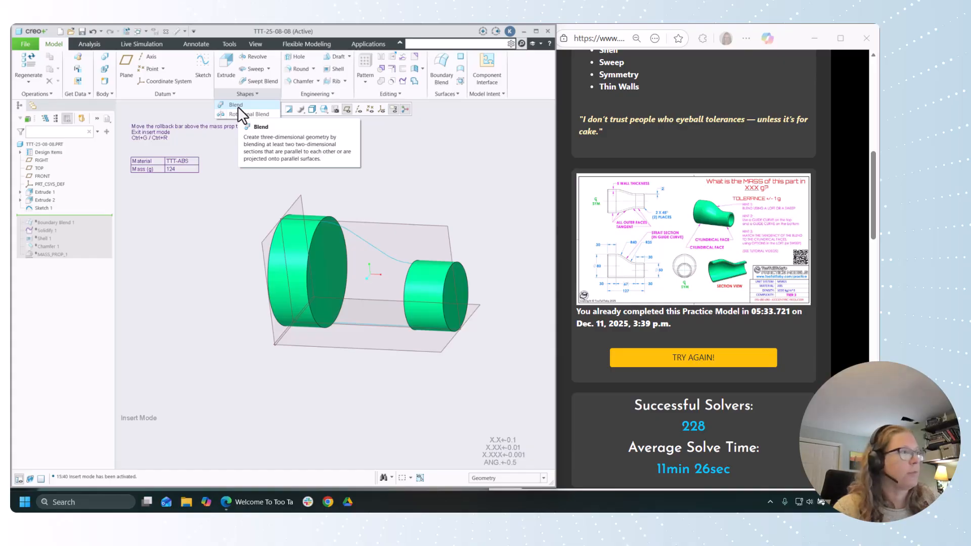
left_click(236, 105)
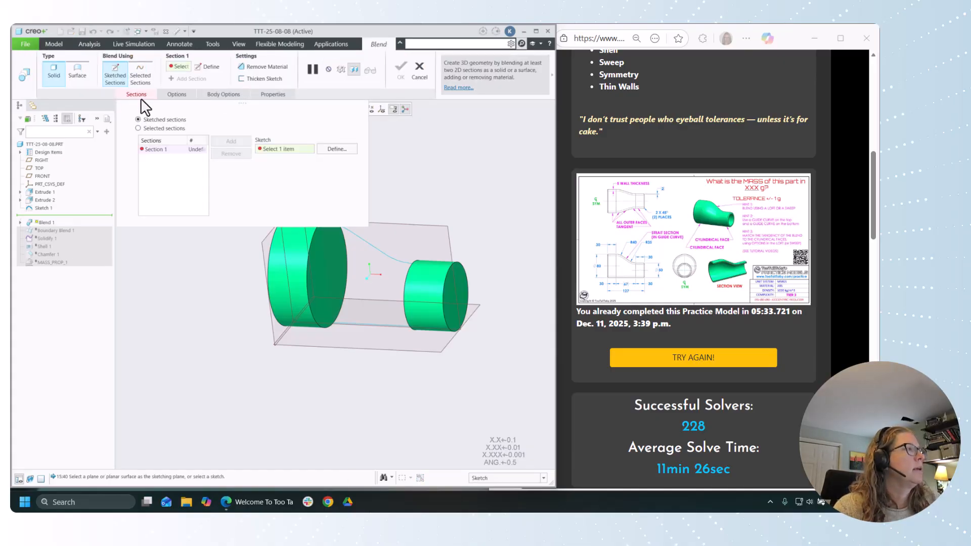
left_click(159, 130)
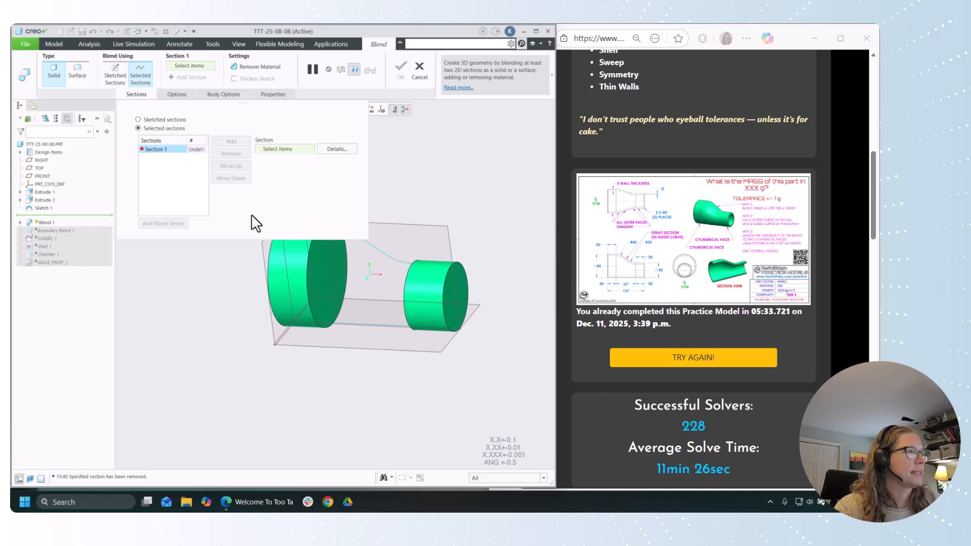
scroll(320, 359, "down", 2)
middle_click_drag(320, 359, 316, 293)
scroll(316, 273, "up", 2)
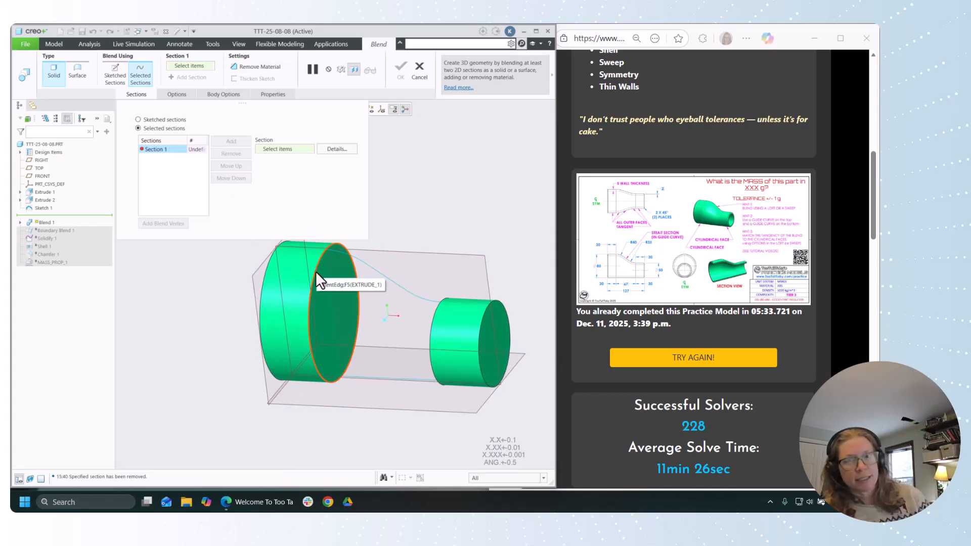
left_click(315, 271)
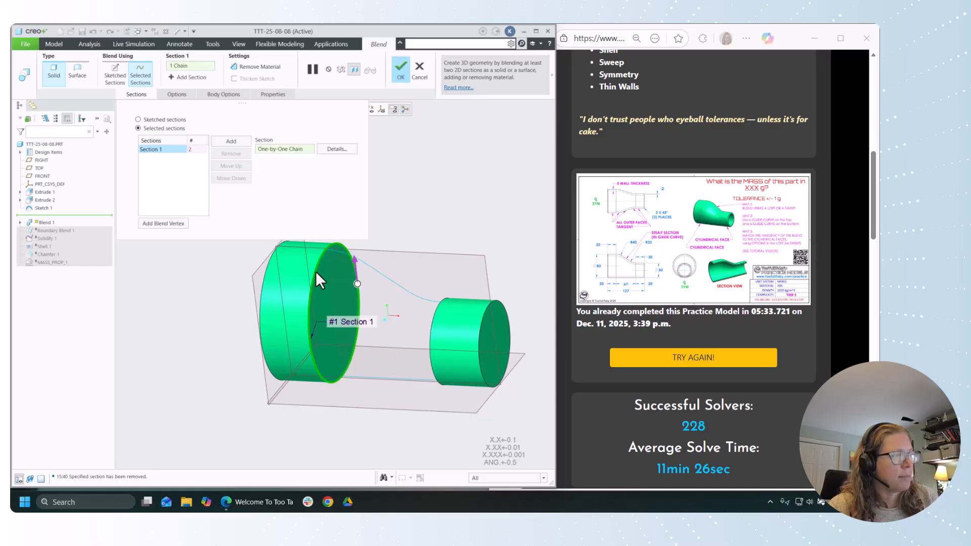
Step: Add the full circular edge at the smaller cylinder's inner end to the blend as Section 2
left_click(230, 143)
middle_click_drag(179, 310, 237, 293)
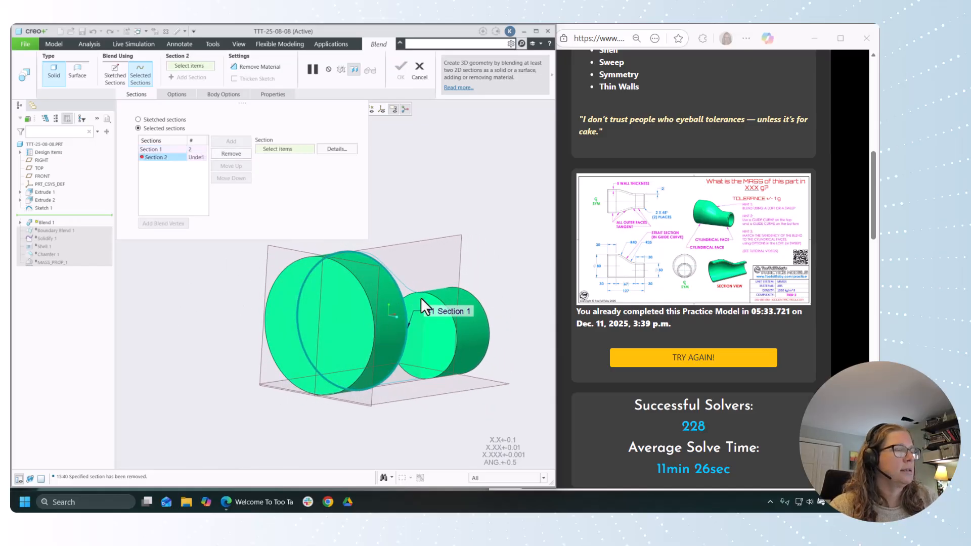
right_click(435, 298)
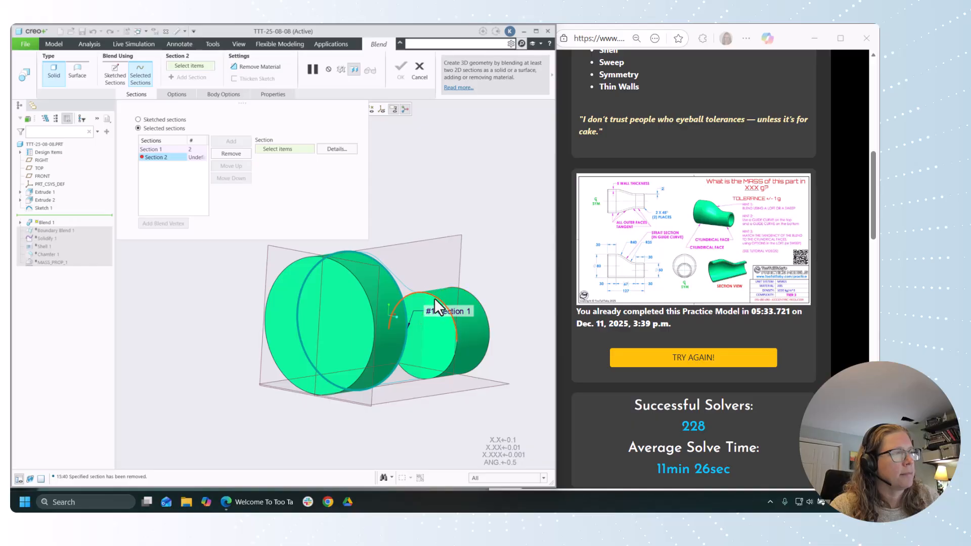
right_click(434, 298)
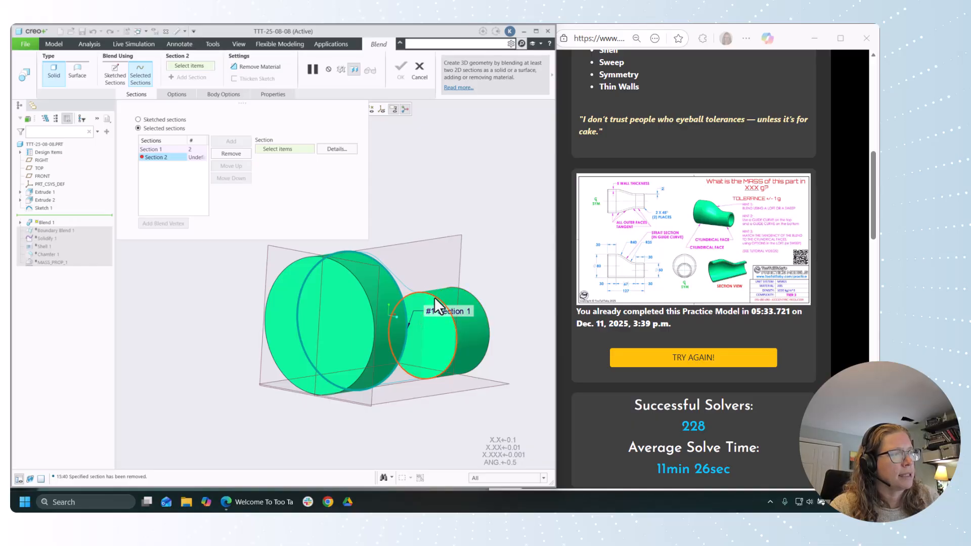
right_click(434, 299)
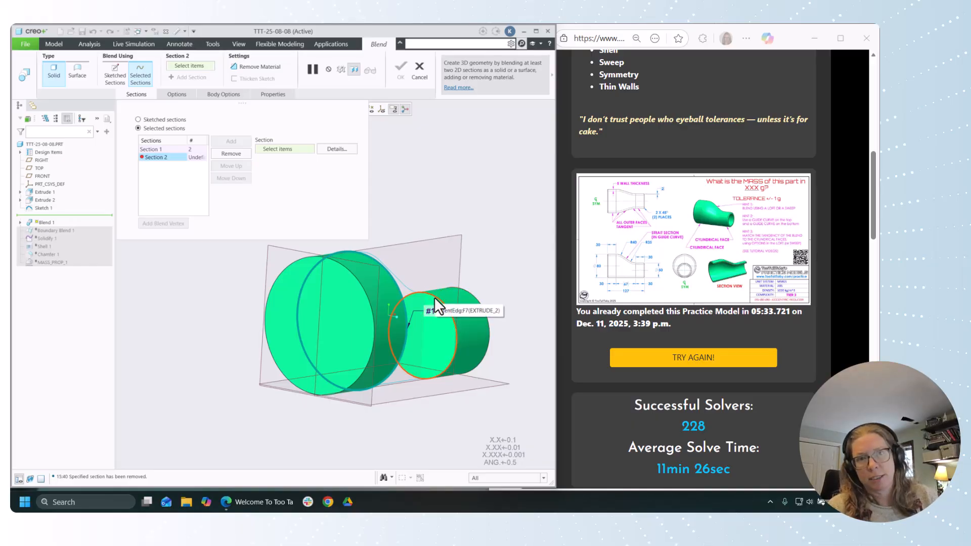
left_click(436, 305)
middle_click_drag(442, 302, 420, 374)
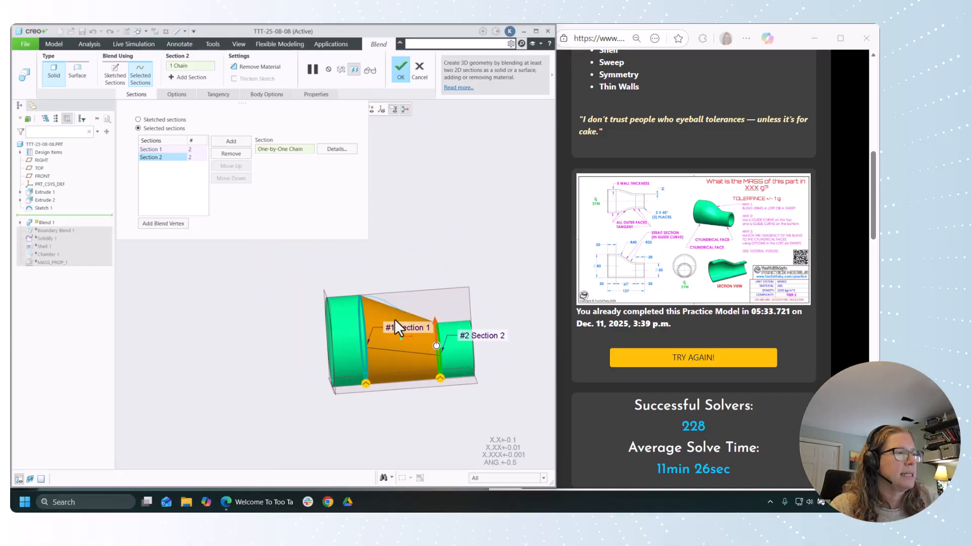
scroll(412, 372, "up", 2)
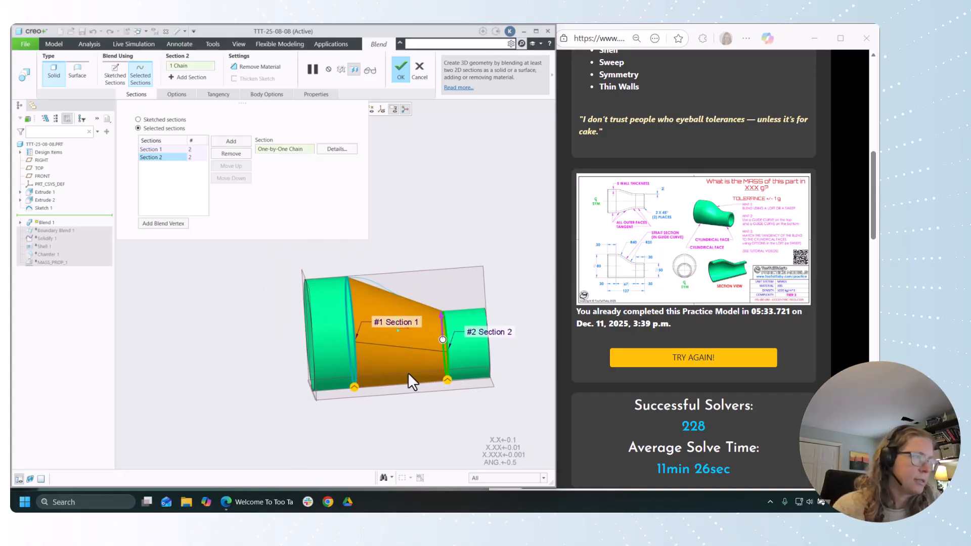
scroll(304, 364, "down", 1)
scroll(226, 330, "up", 2)
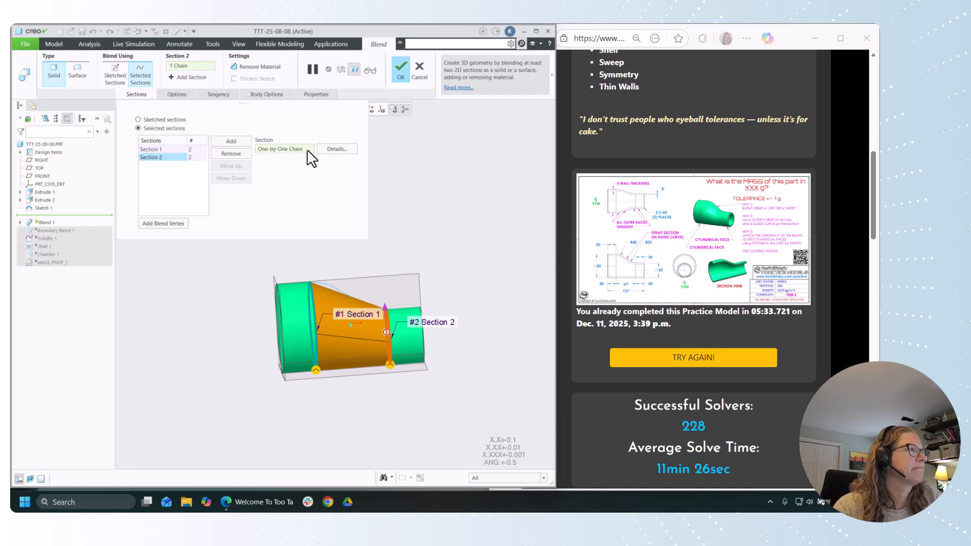
Step: Set the blend's start section condition to Tangent, referencing the larger cylinder's outer surfaces
left_click(182, 94)
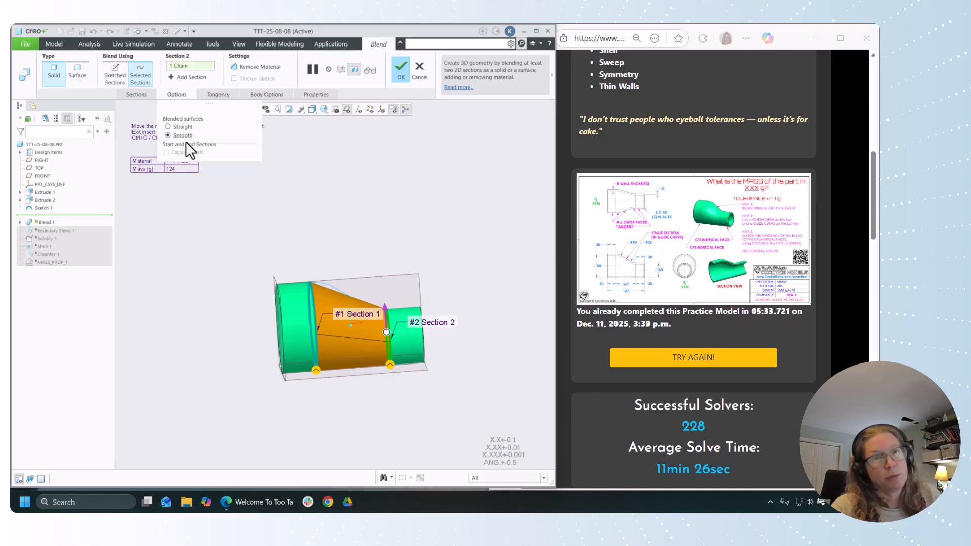
left_click(218, 94)
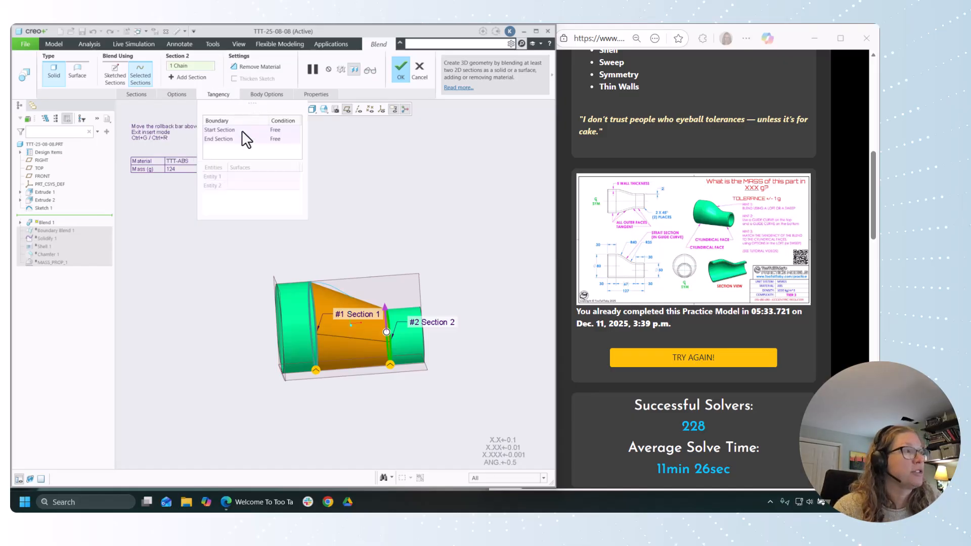
left_click(280, 130)
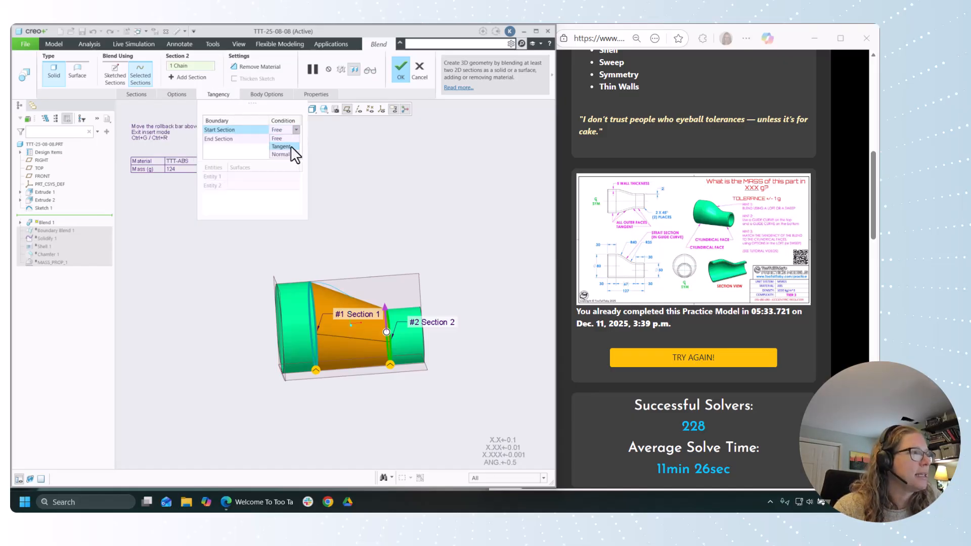
left_click(291, 146)
left_click(302, 293)
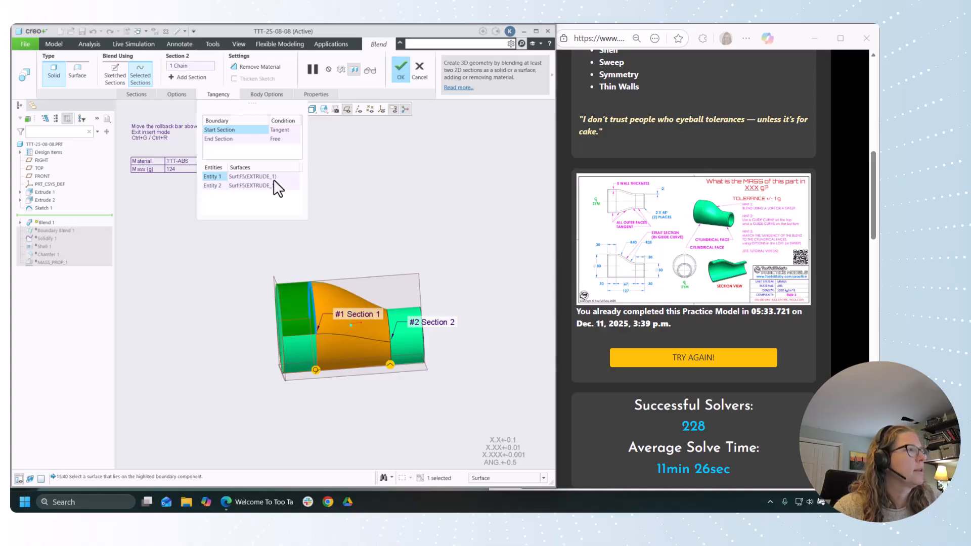
Step: Set the end section condition to Tangent with the smaller cylinder's outer surfaces and accept the blend
left_click(291, 139)
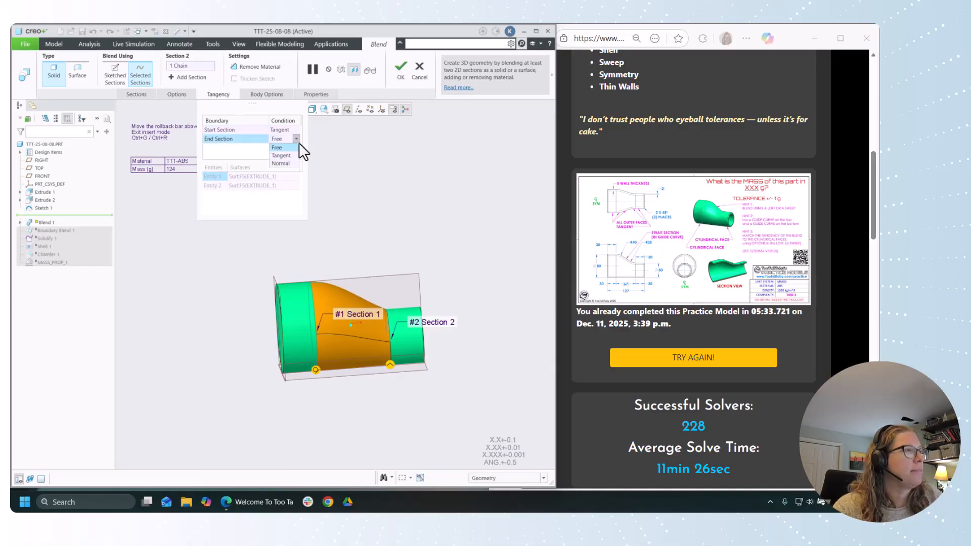
left_click(294, 155)
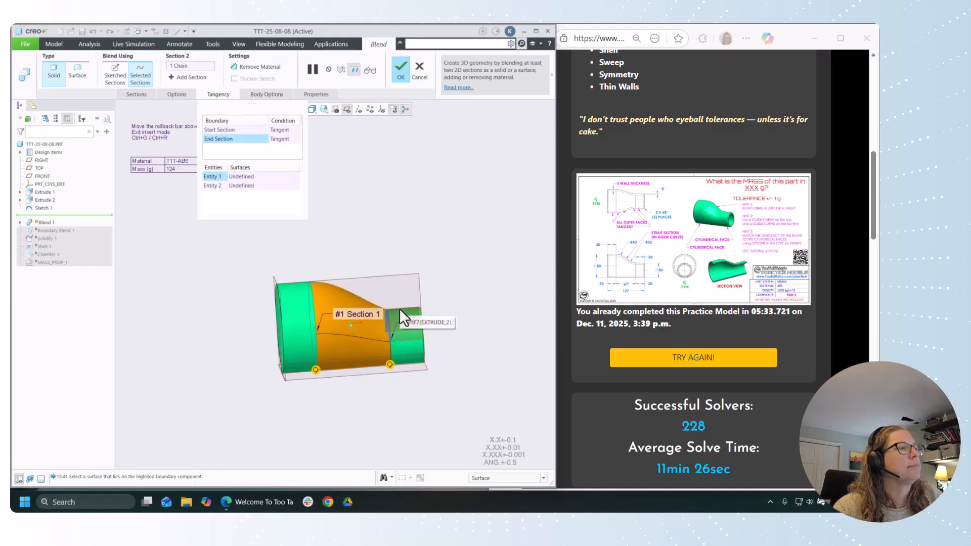
left_click(404, 331)
left_click(415, 360)
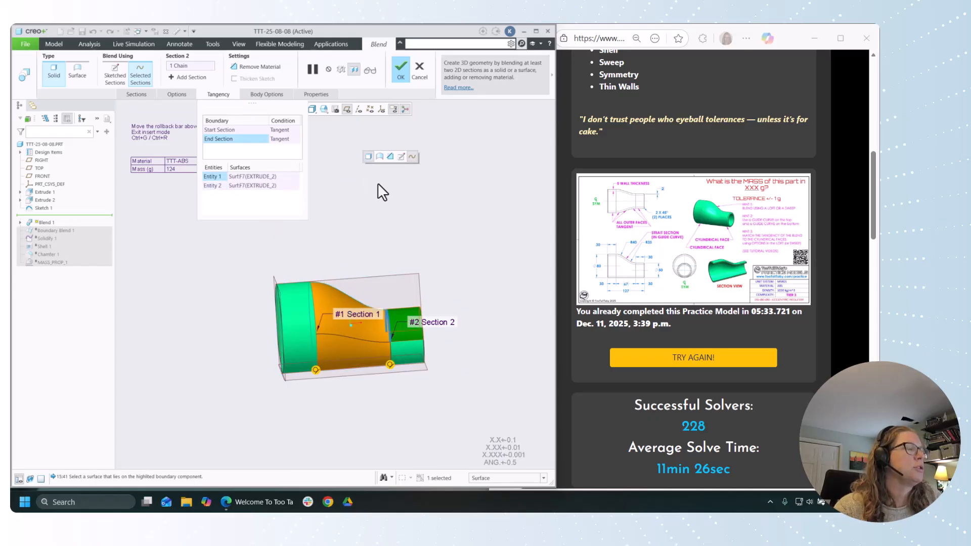
middle_click(362, 189)
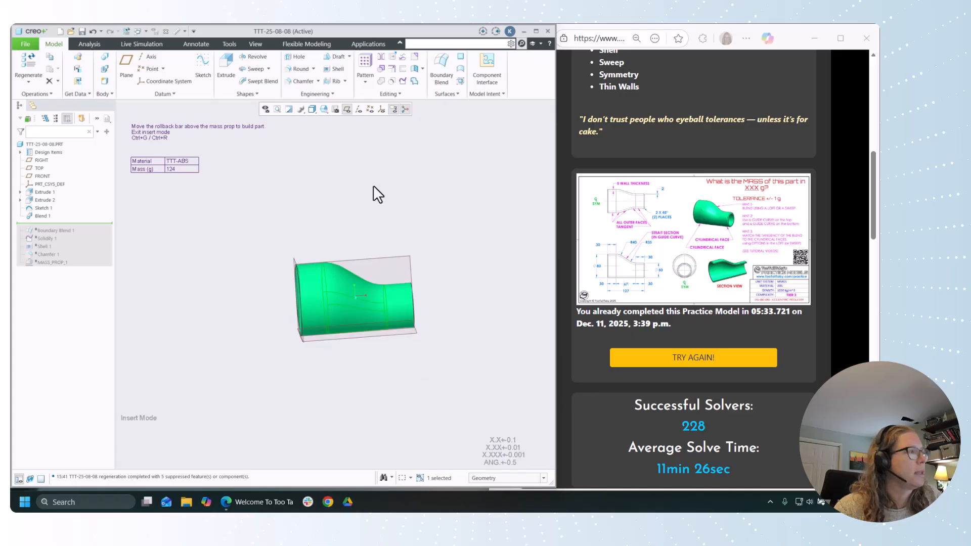
Step: Roll the model forward to the end and reorder Shell 1, Chamfer 1 and MASS_PROP_1 to sit directly after Blend 1
left_click(45, 208)
mouse_move(232, 188)
middle_mouse_down()
mouse_move(252, 185)
mouse_move(265, 198)
mouse_move(254, 193)
middle_mouse_up()
left_click(254, 193)
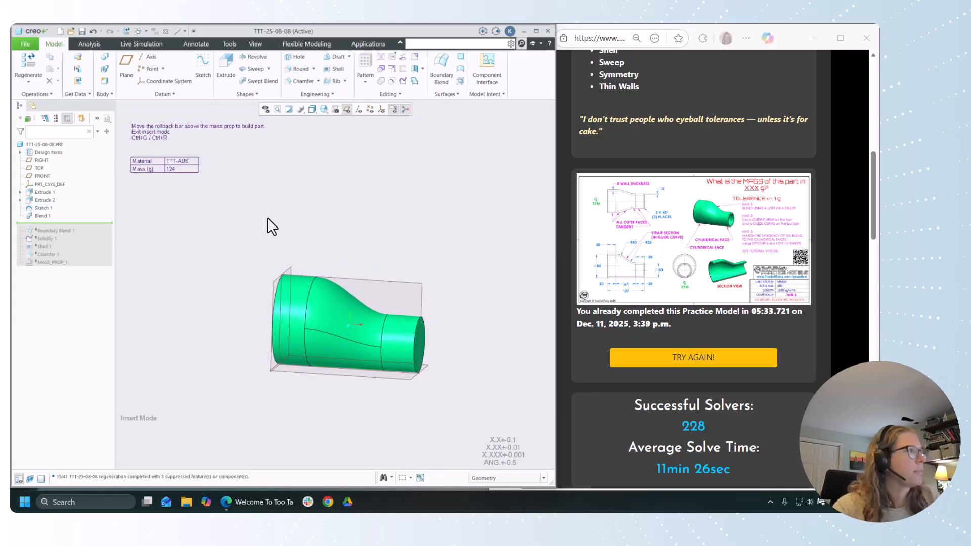
left_click(53, 262)
mouse_move(74, 223)
left_mouse_down()
mouse_move(80, 260)
mouse_move(57, 262)
mouse_move(55, 217)
left_mouse_up()
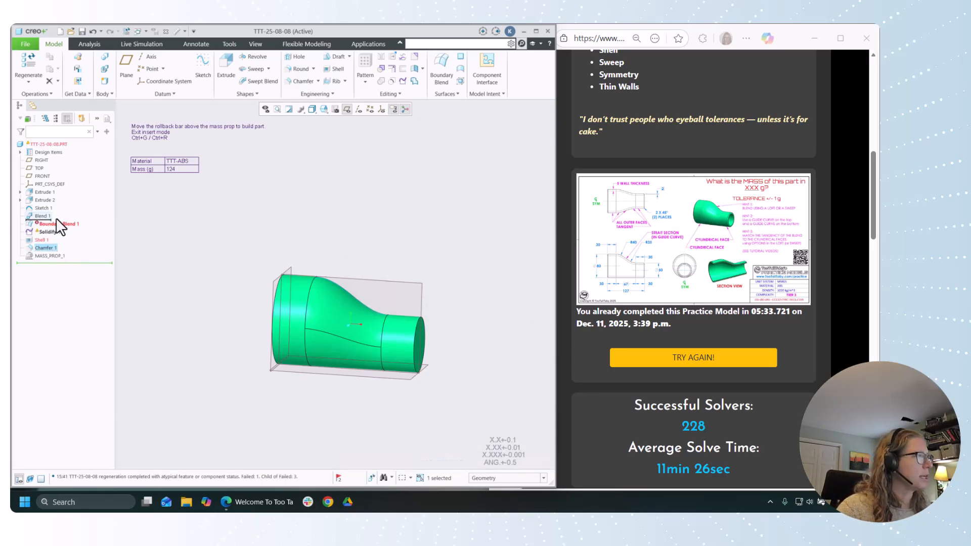
left_click(47, 254)
left_click_drag(48, 225, 53, 219)
mouse_move(217, 231)
middle_mouse_down()
mouse_move(173, 230)
mouse_move(201, 230)
mouse_move(182, 238)
middle_mouse_up()
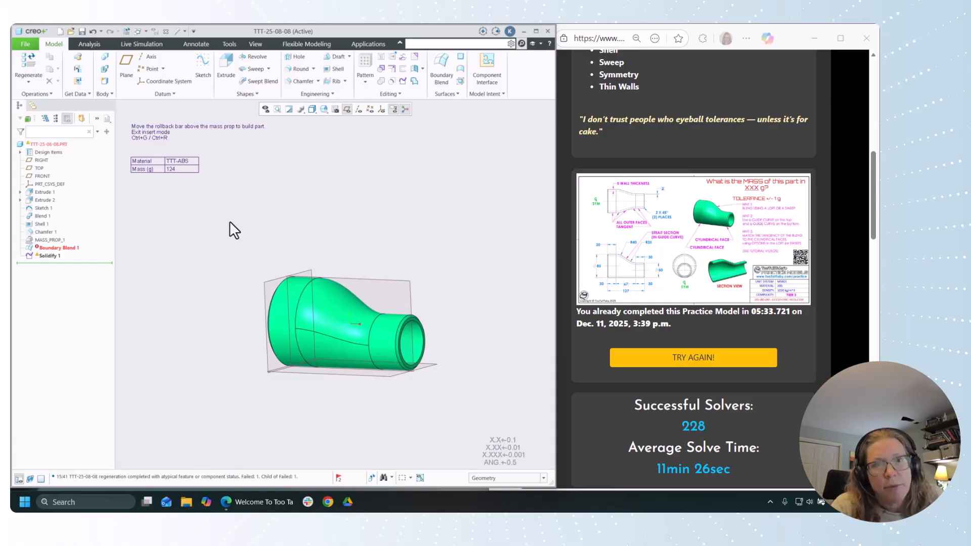
Step: Compare the blend's upper profile with the Sketch 1 guide curve in the FRONT view
middle_click_drag(412, 253, 437, 240)
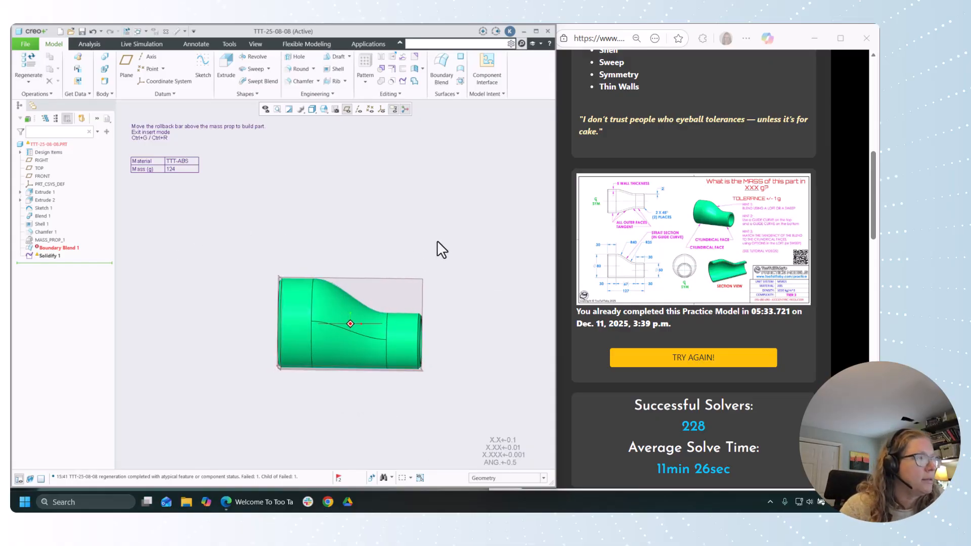
scroll(366, 229, "down", 1)
left_click(323, 109)
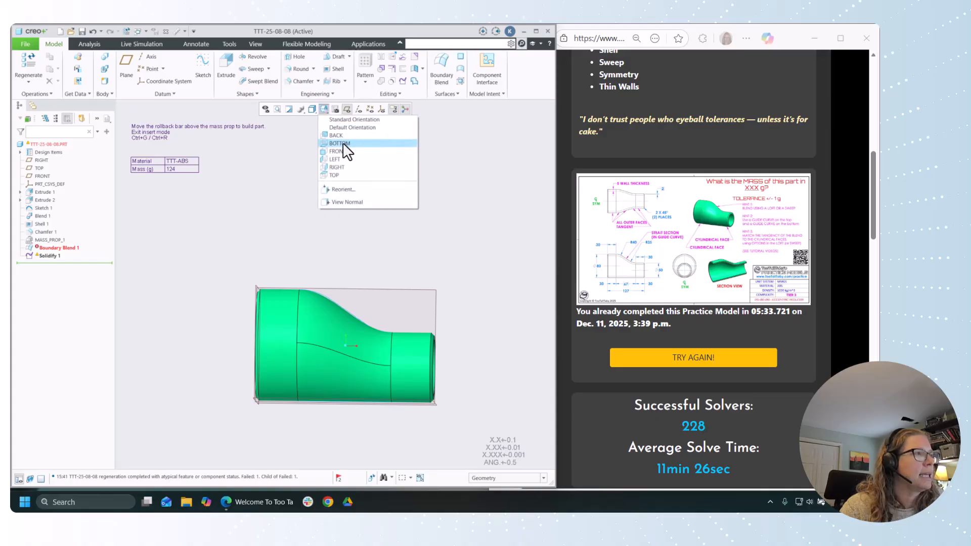
left_click(339, 151)
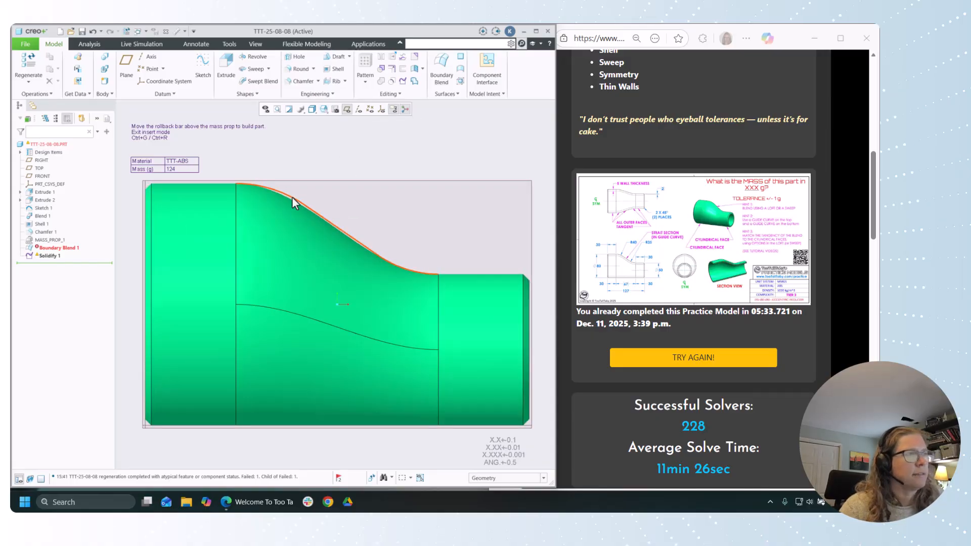
left_click(293, 196)
left_click(426, 158)
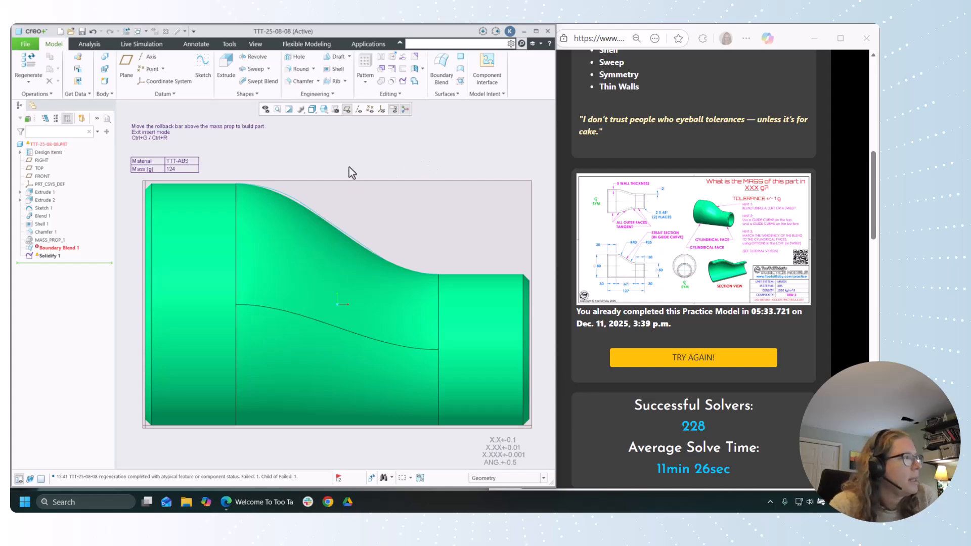
Step: Reopen Blend 1's definition, review its body, tangency, surface and section settings, accept it and restore the default orientation
left_click(41, 216)
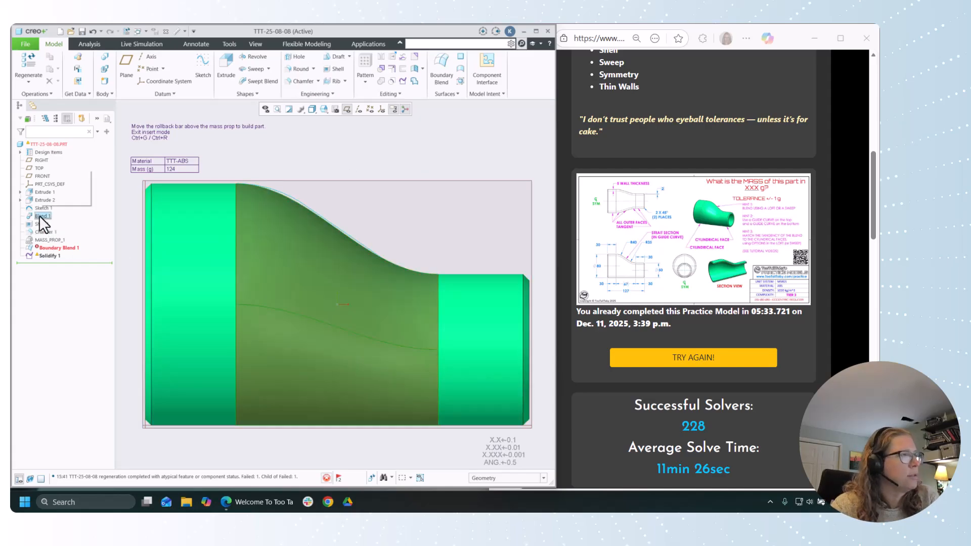
left_click(46, 175)
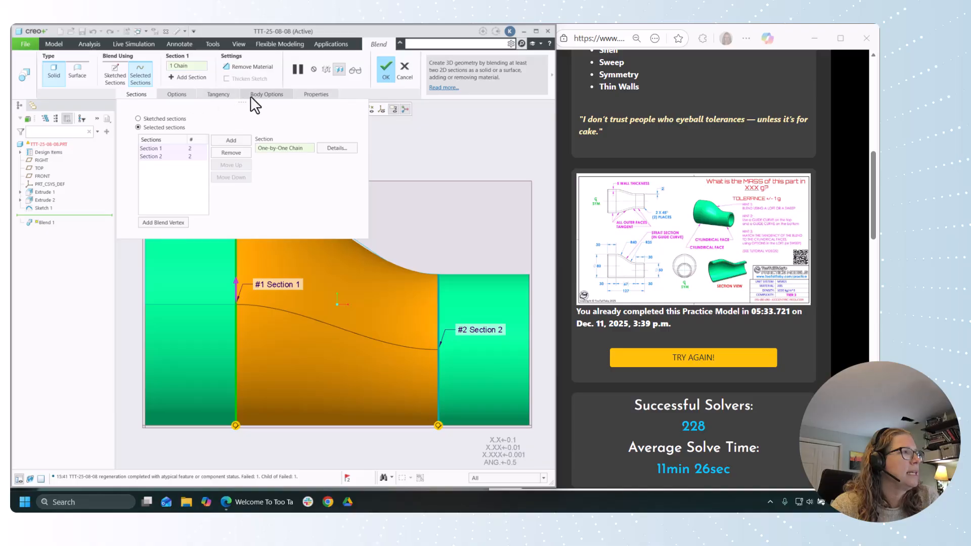
left_click(263, 94)
left_click(221, 96)
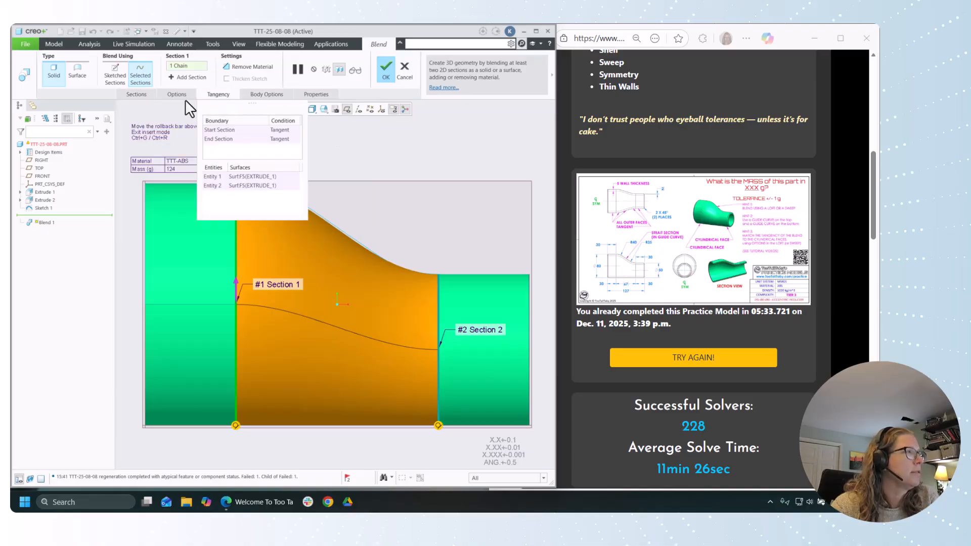
left_click(174, 95)
left_click(145, 92)
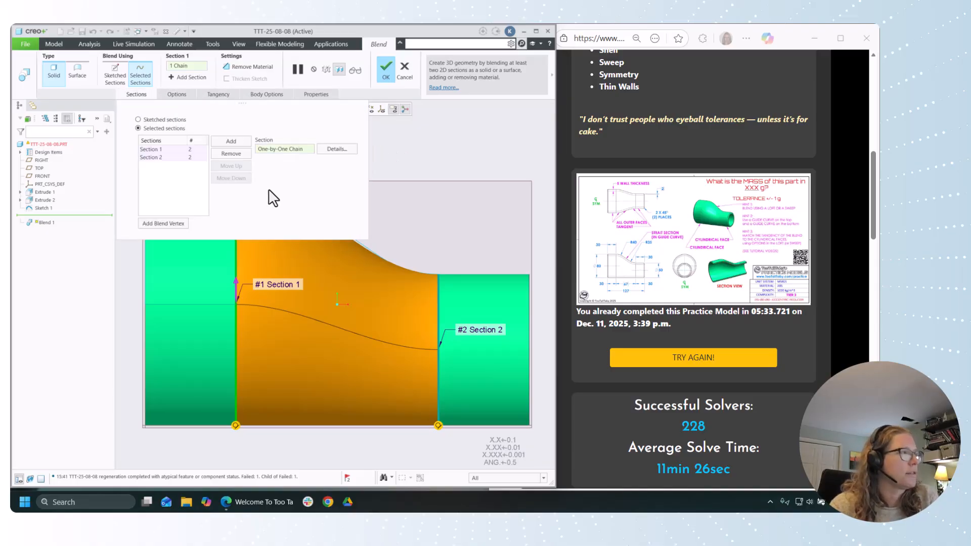
left_click(409, 143)
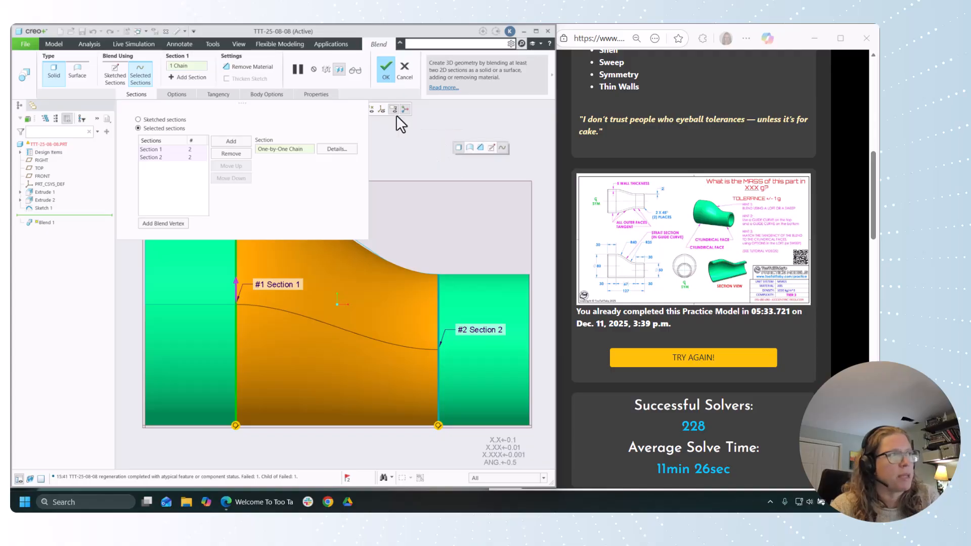
left_click(383, 67)
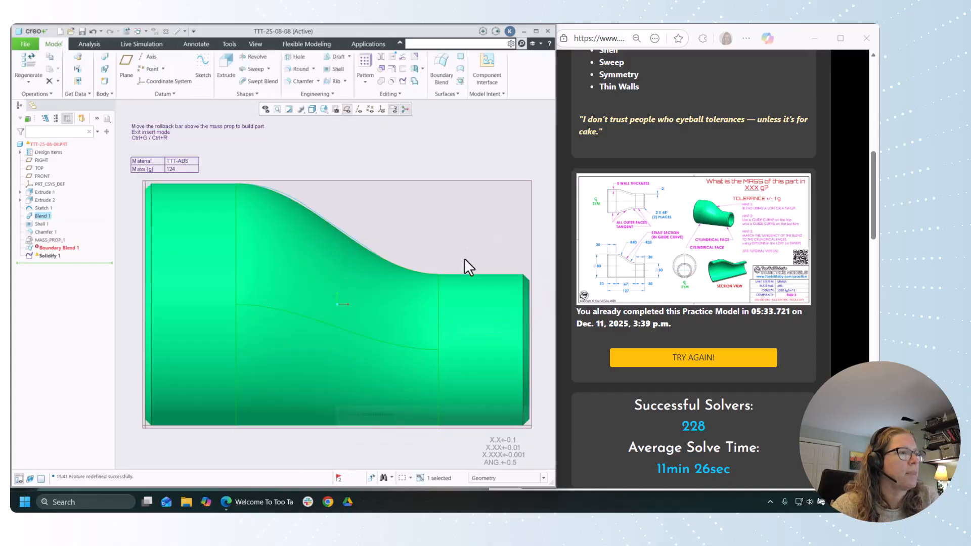
scroll(469, 265, "up", 2)
left_click(212, 256)
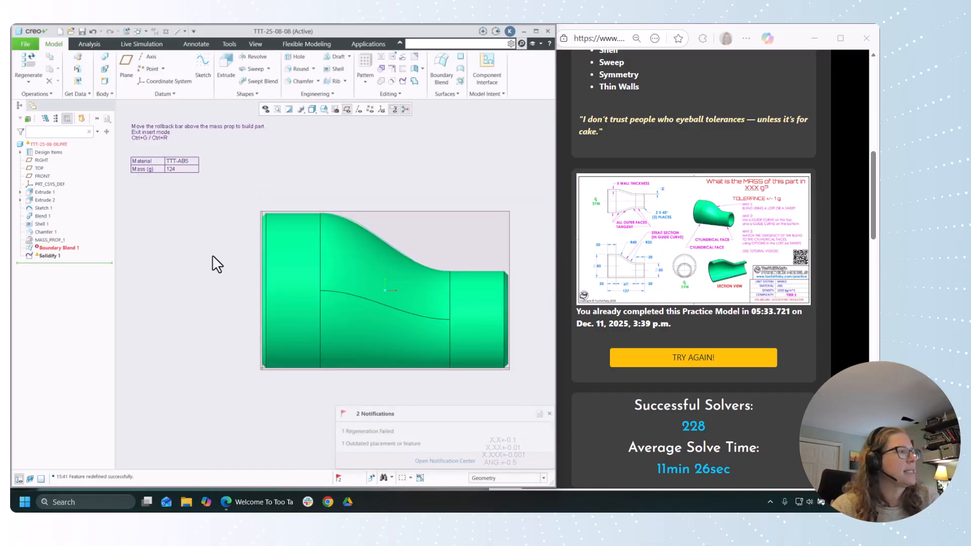
key("ctrl+d")
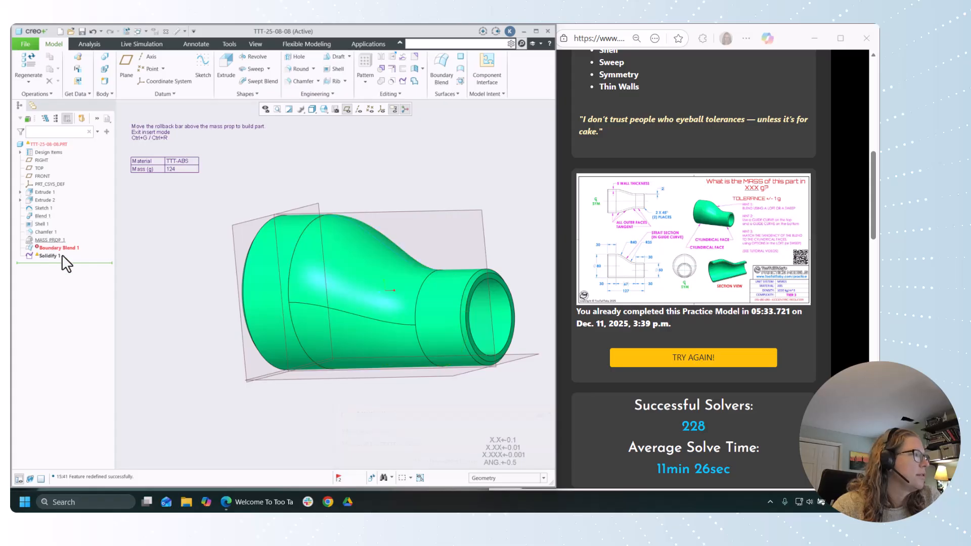
Step: Roll the model back to just after Sketch 1 and start a solid Swept Blend with the straight line as Origin and upper curve as Secondary trajectory
left_click_drag(62, 263, 54, 213)
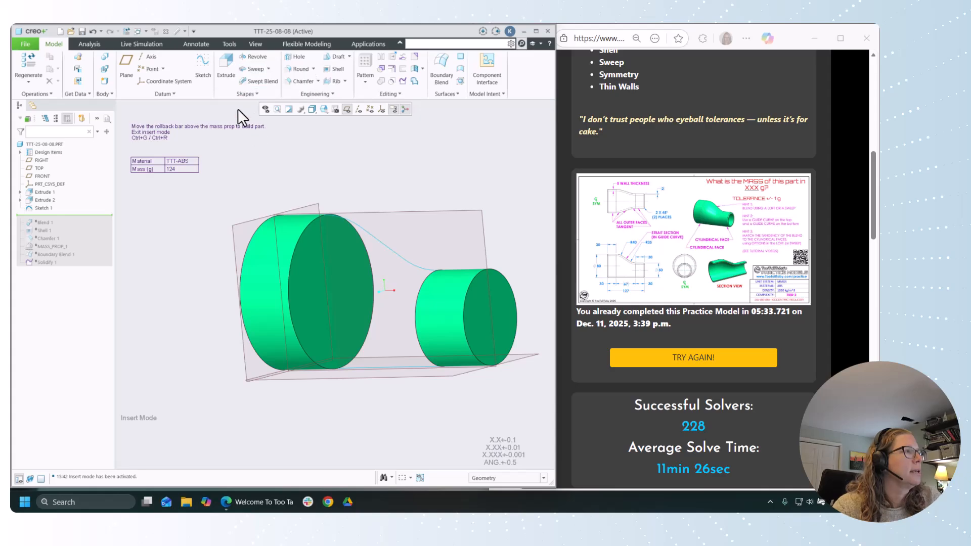
left_click(256, 81)
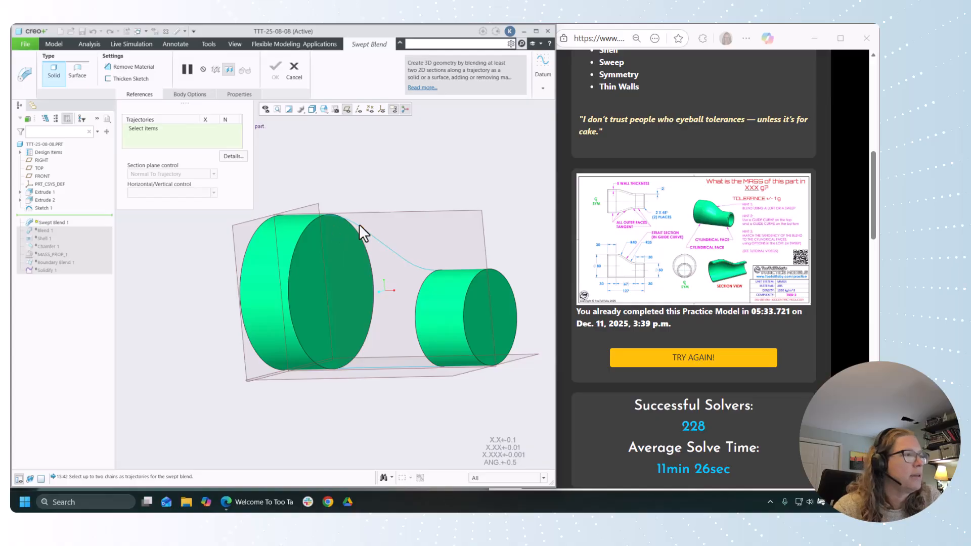
left_click(381, 367)
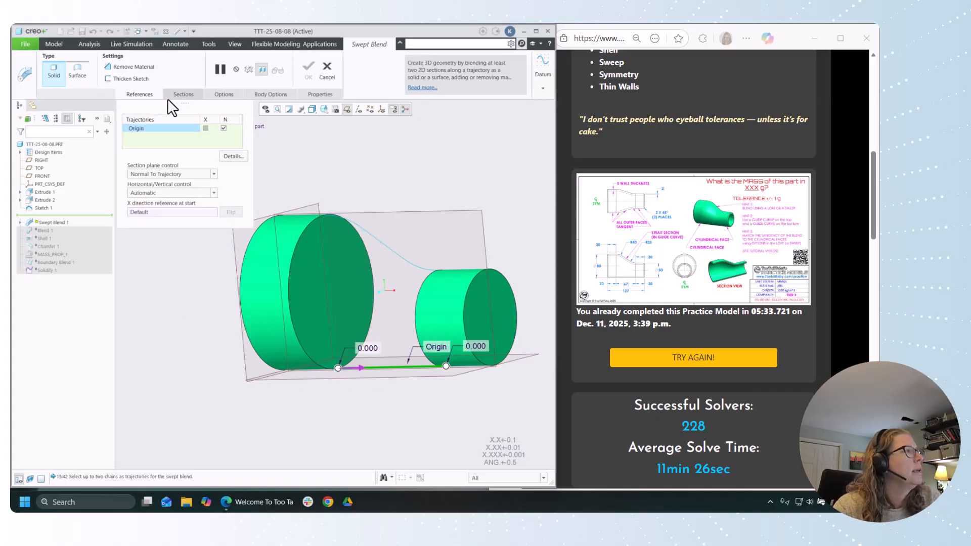
left_click(387, 251, "ctrl")
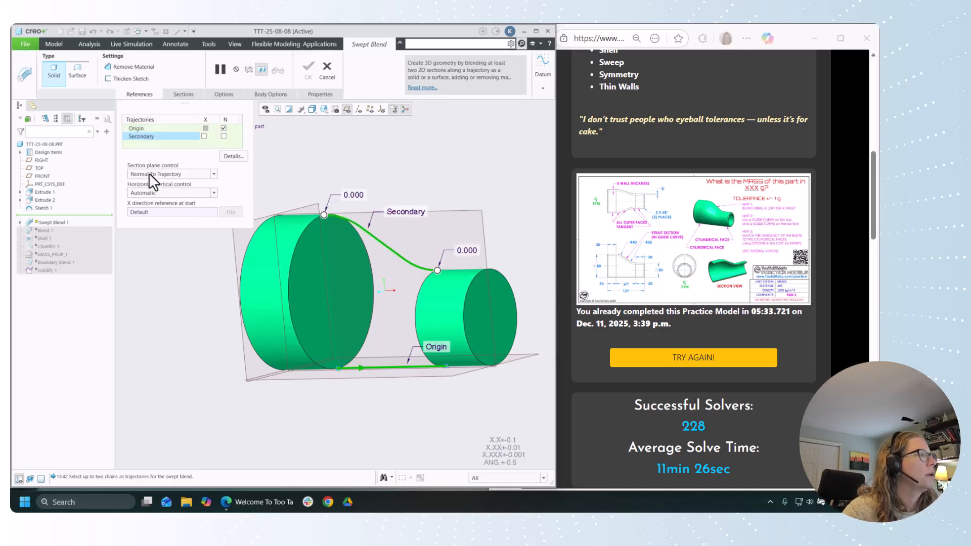
left_click(176, 175)
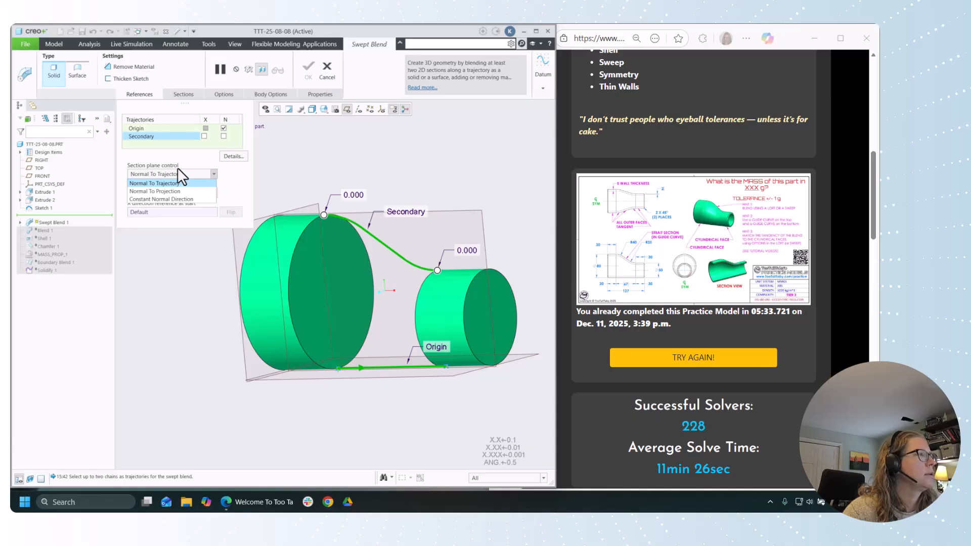
left_click(183, 163)
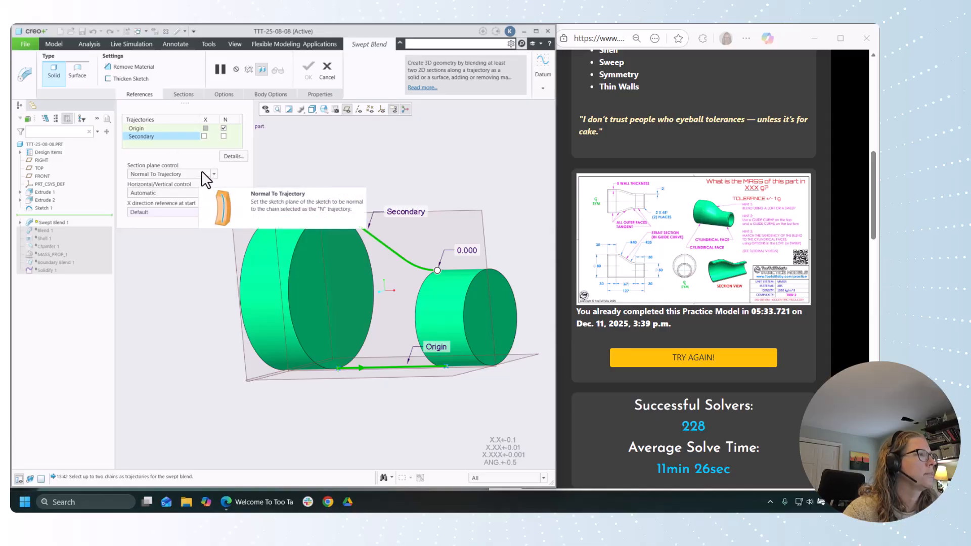
Step: Define the swept blend by Selected Sections, using the facing circular edges of the large cylinder for Section 1 and the small cylinder for Section 2
left_click(171, 95)
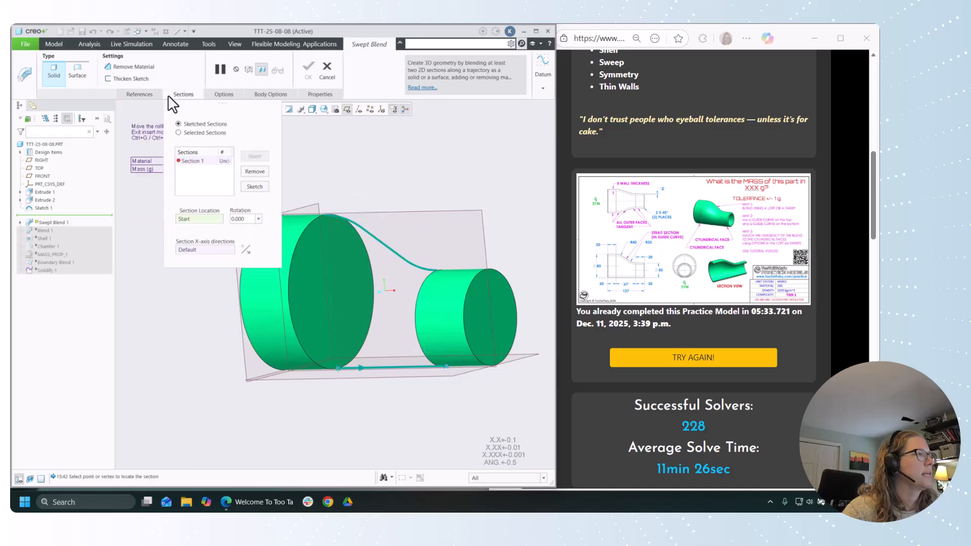
left_click(179, 132)
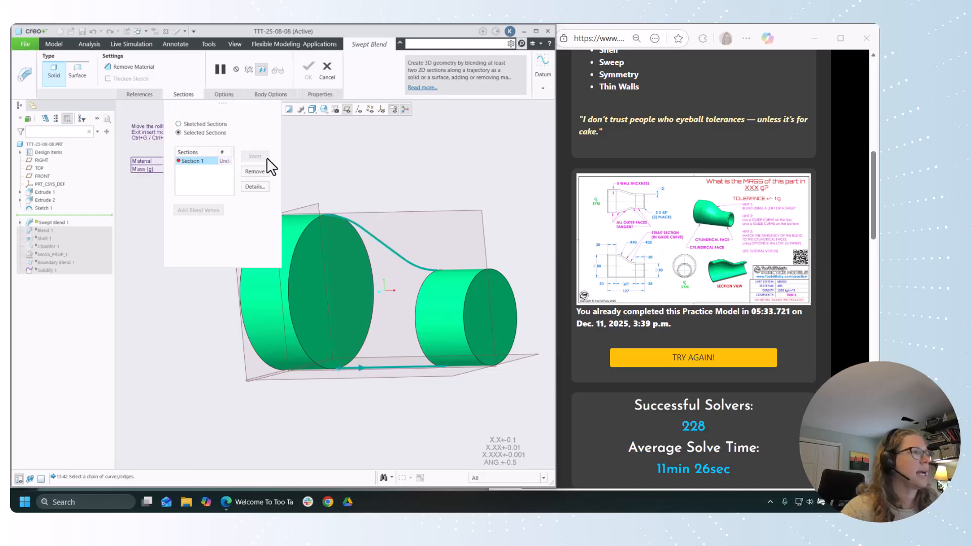
left_click(308, 226)
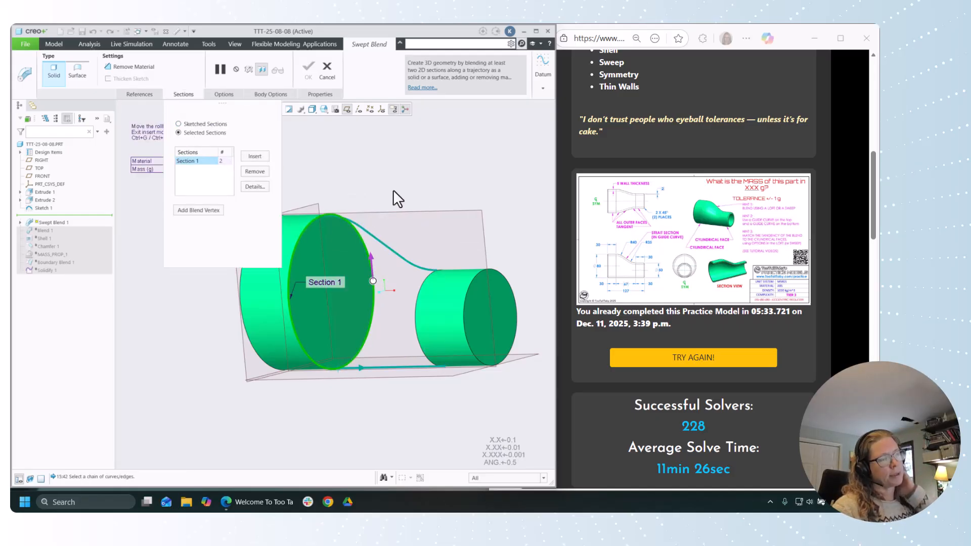
middle_click_drag(386, 190, 450, 202)
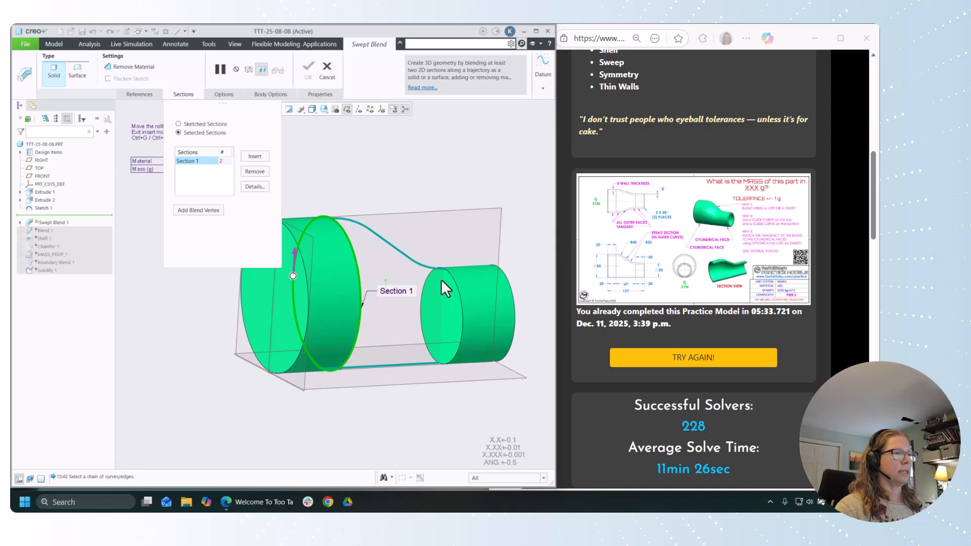
left_click(251, 157)
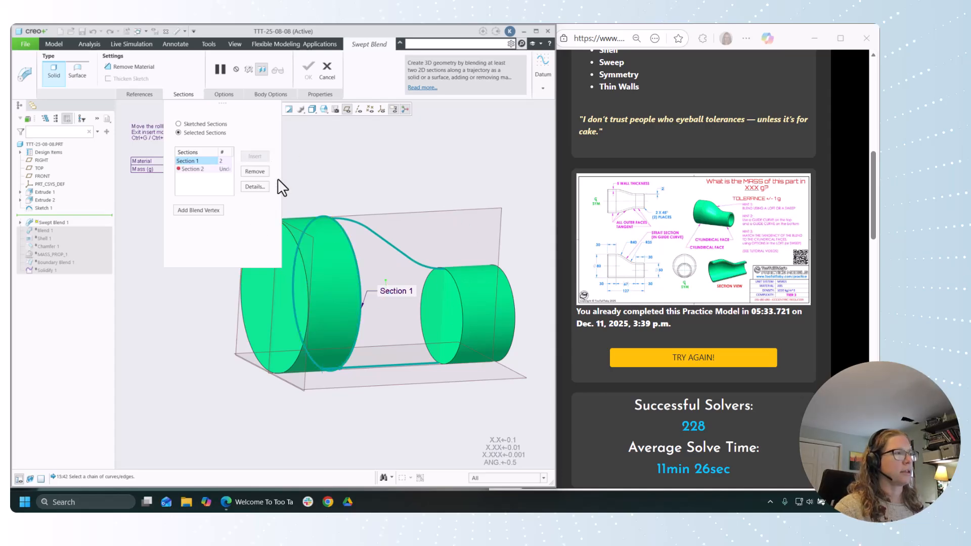
left_click(460, 297)
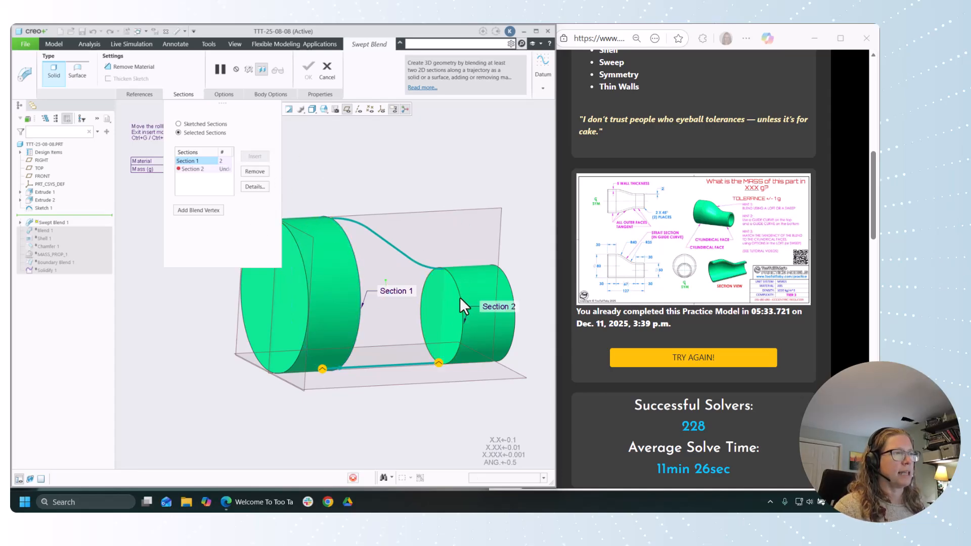
middle_click_drag(399, 206, 378, 184)
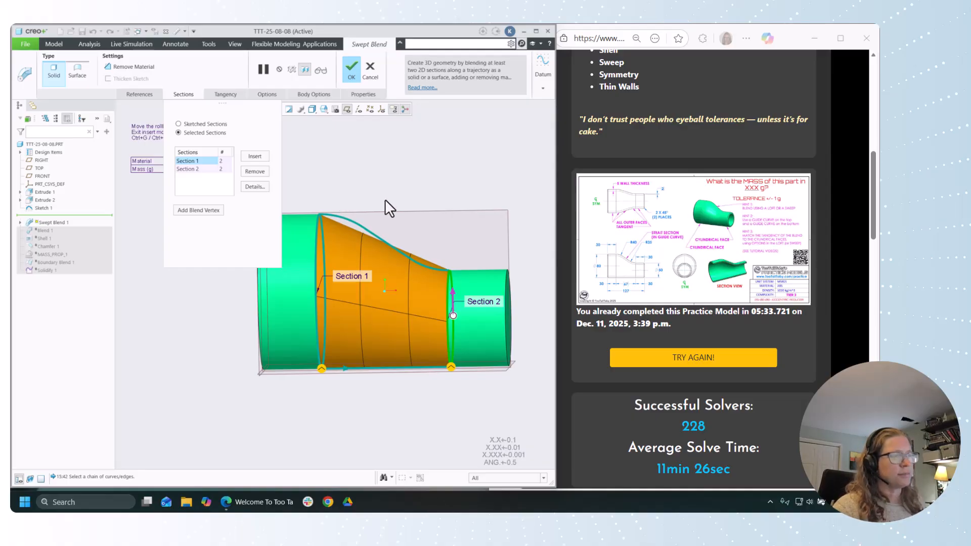
Step: Try Normal To Projection section plane control with Extrude 1's end face as direction reference, and return it to Normal To Trajectory
left_click(135, 94)
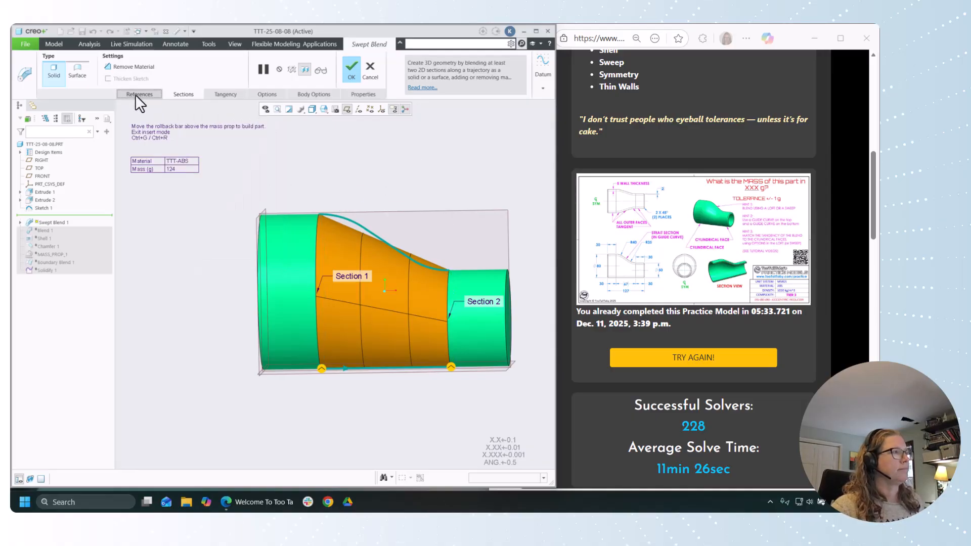
left_click(172, 174)
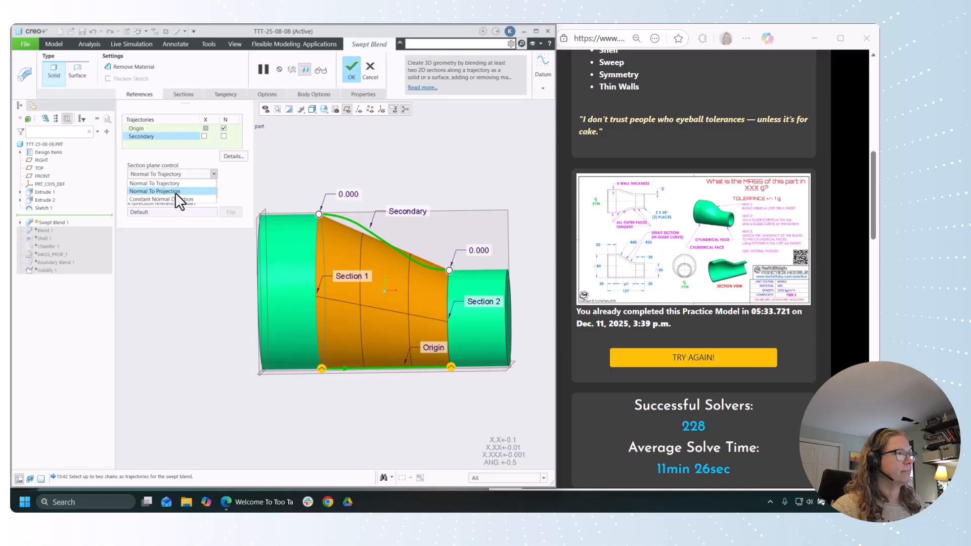
left_click(175, 191)
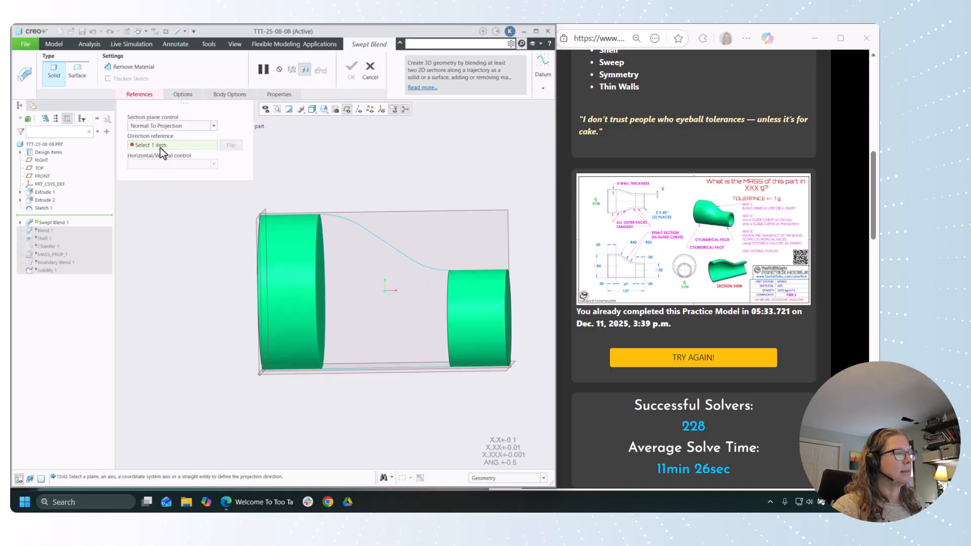
left_click(317, 286)
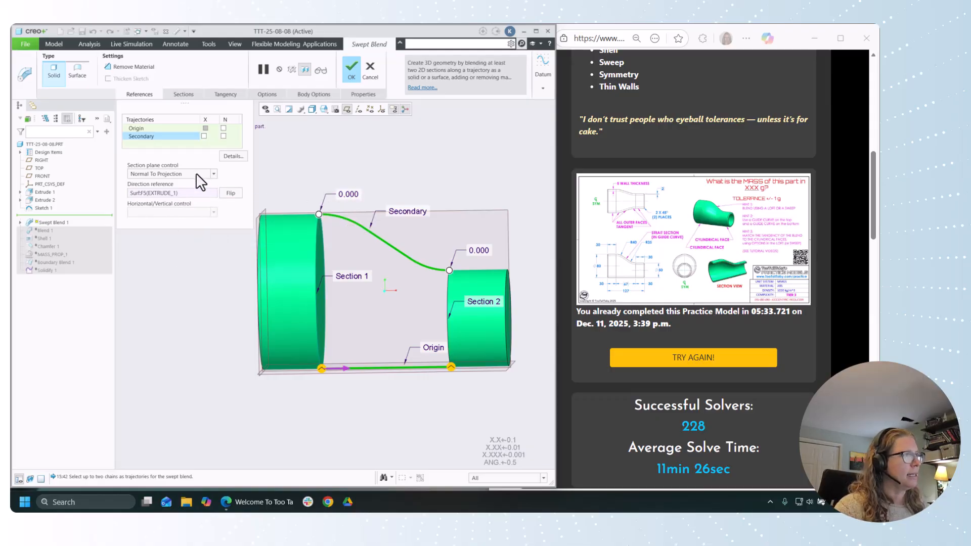
left_click(196, 174)
left_click(188, 194)
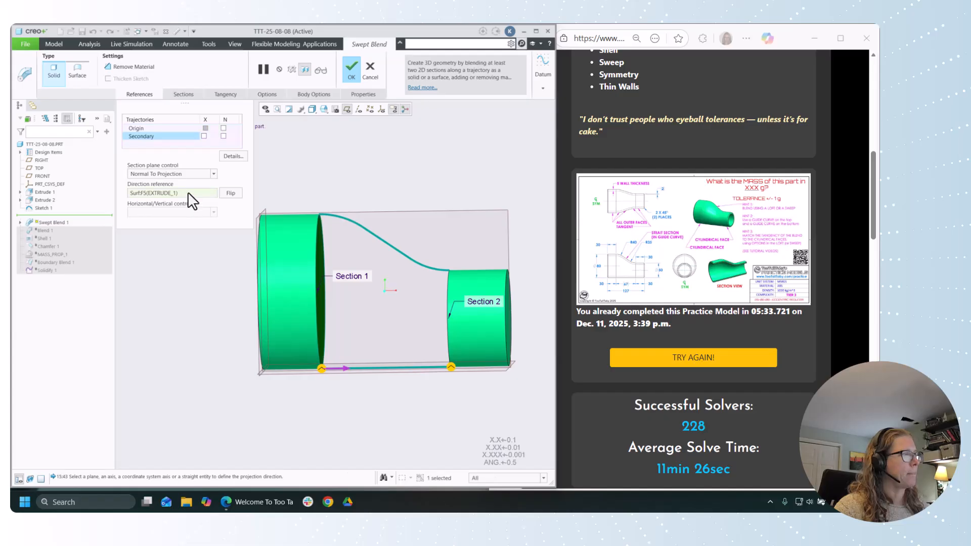
left_click(181, 174)
left_click(184, 183)
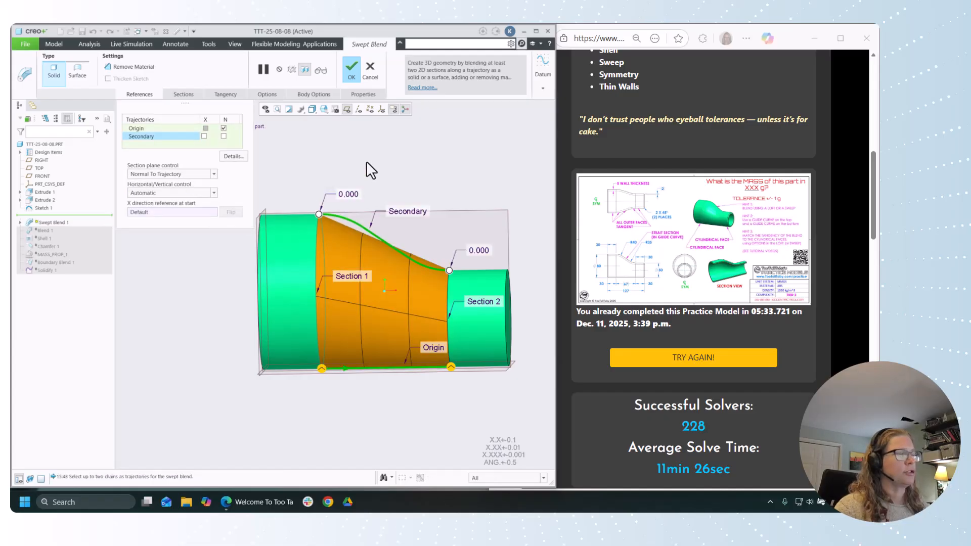
Step: Swap the trajectories so the upper curve is the Origin and the straight line the Secondary, keeping Normal To Trajectory control
right_click(148, 135)
left_click(159, 139)
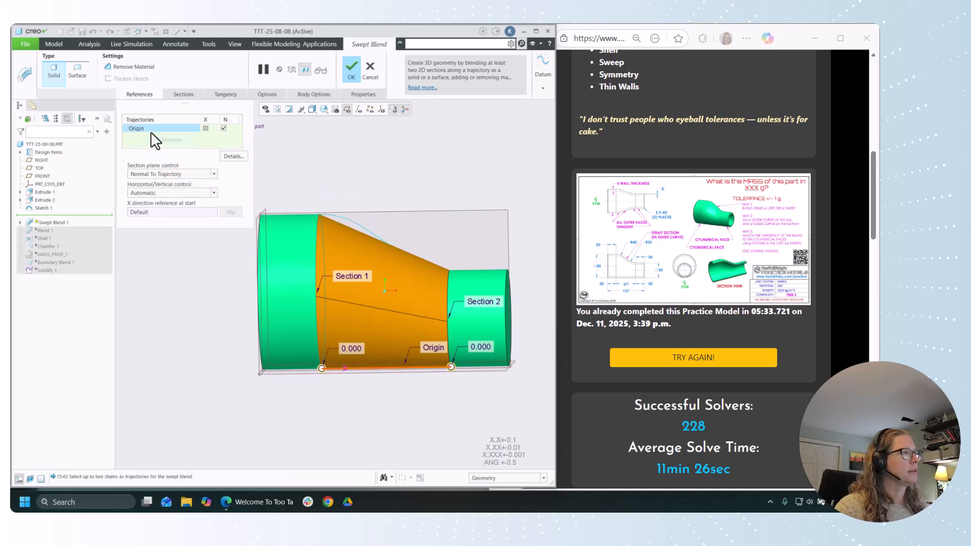
left_click(348, 219)
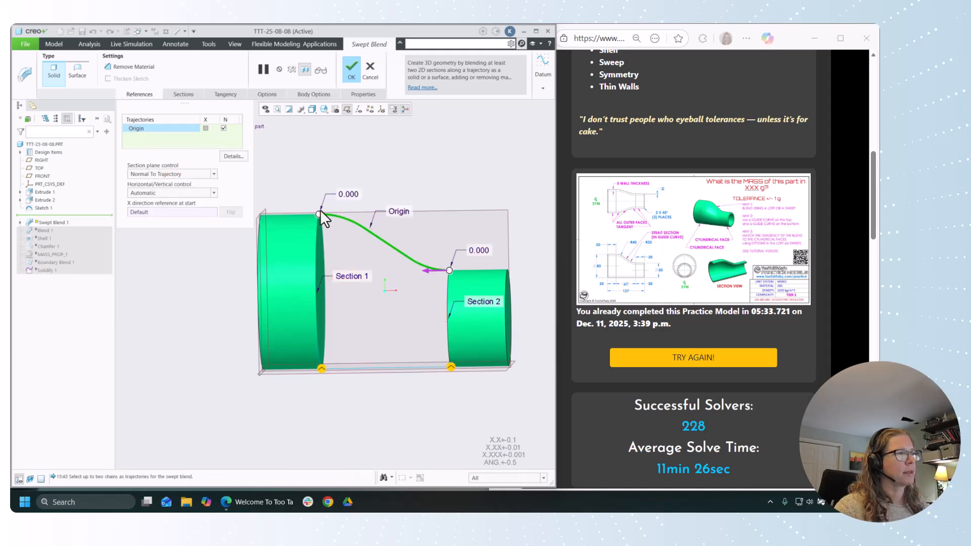
left_click(398, 369, "ctrl")
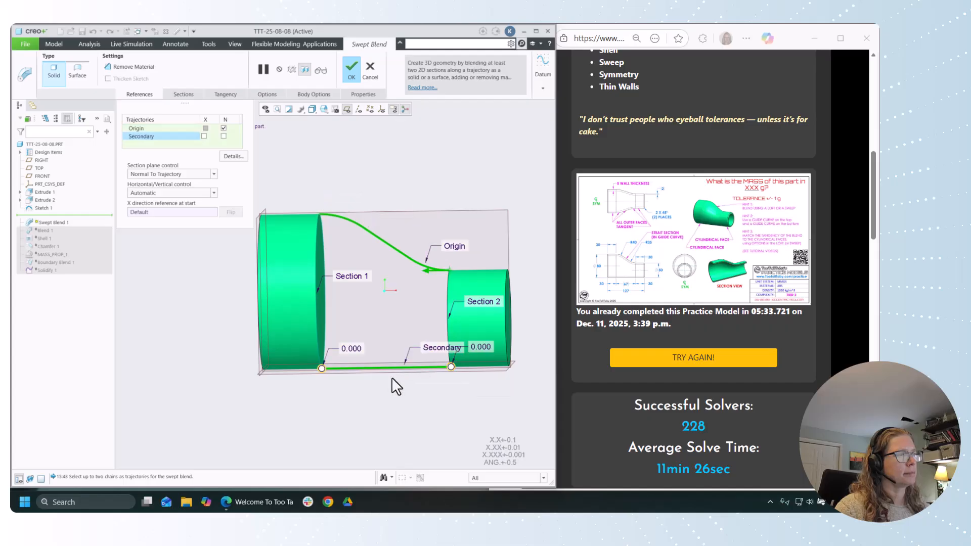
left_click(176, 173)
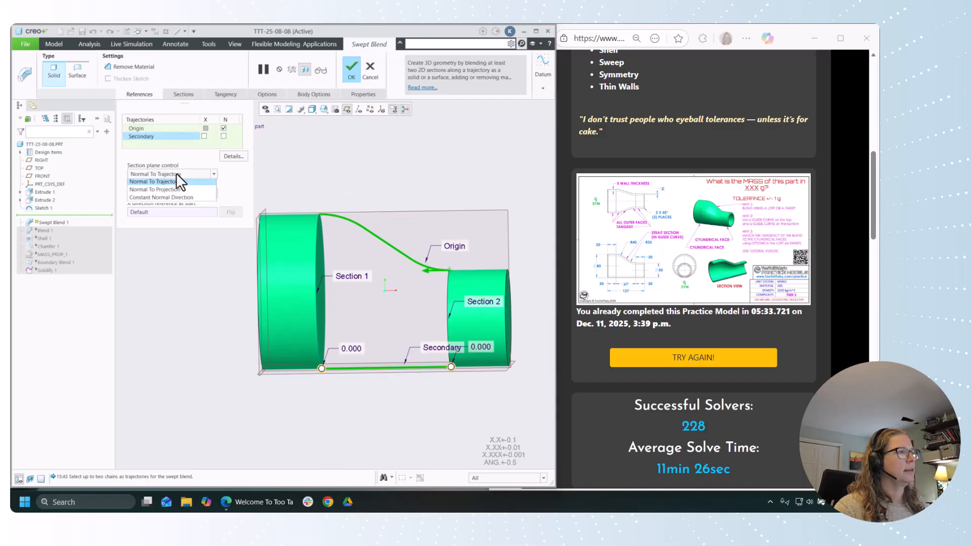
left_click(179, 182)
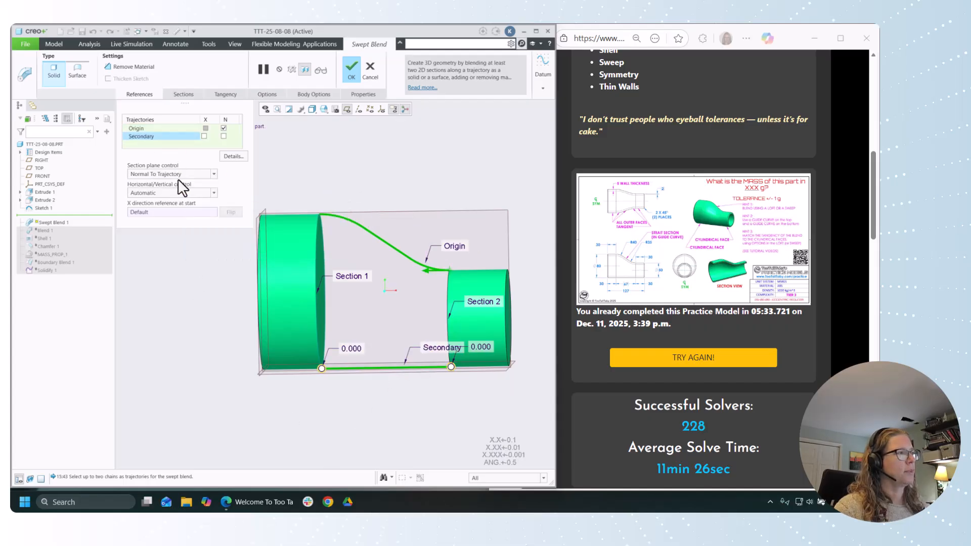
Step: Set the section plane control to Constant Normal Direction with Extrude 2's end face as direction reference and inspect the blend preview
left_click(158, 174)
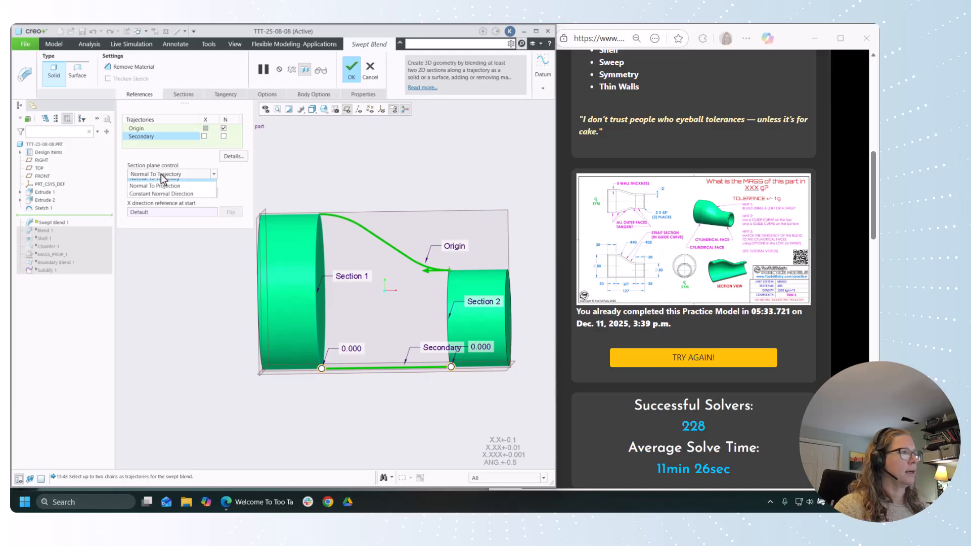
left_click(160, 199)
middle_click_drag(369, 258, 442, 306)
left_click(442, 306)
middle_click_drag(434, 195, 397, 181)
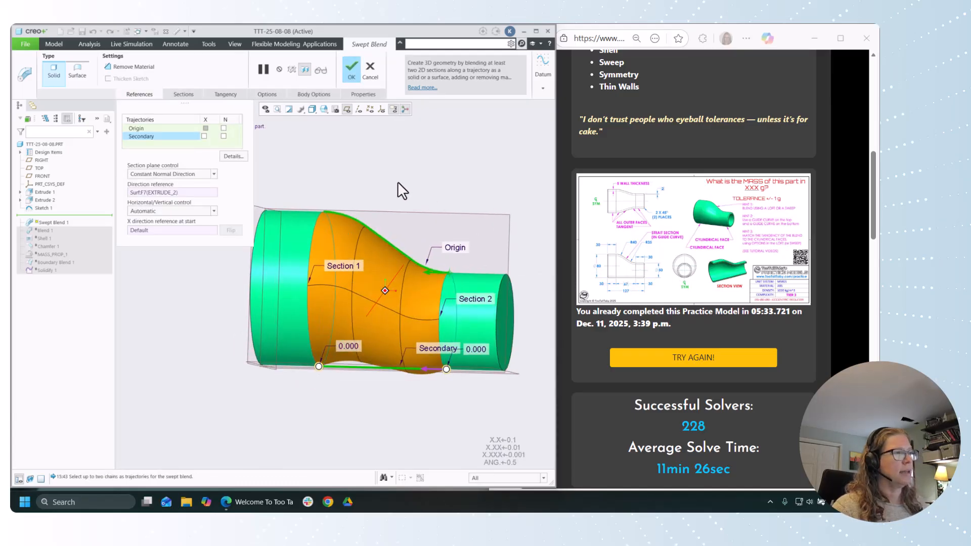
scroll(445, 208, "down", 1)
scroll(442, 324, "up", 1)
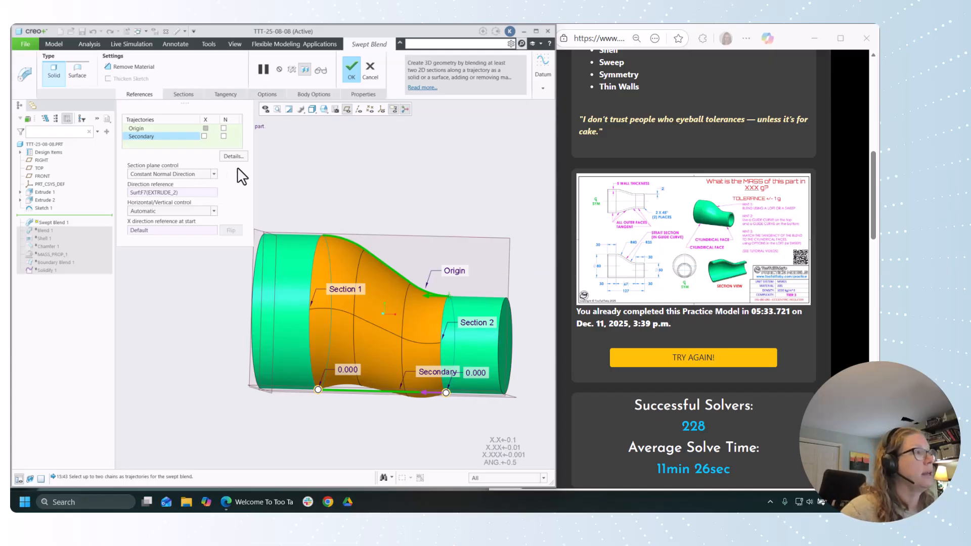
Step: Set the swept blend's horizontal/vertical control to X-Trajectory and review its section and tangency settings
left_click(174, 210)
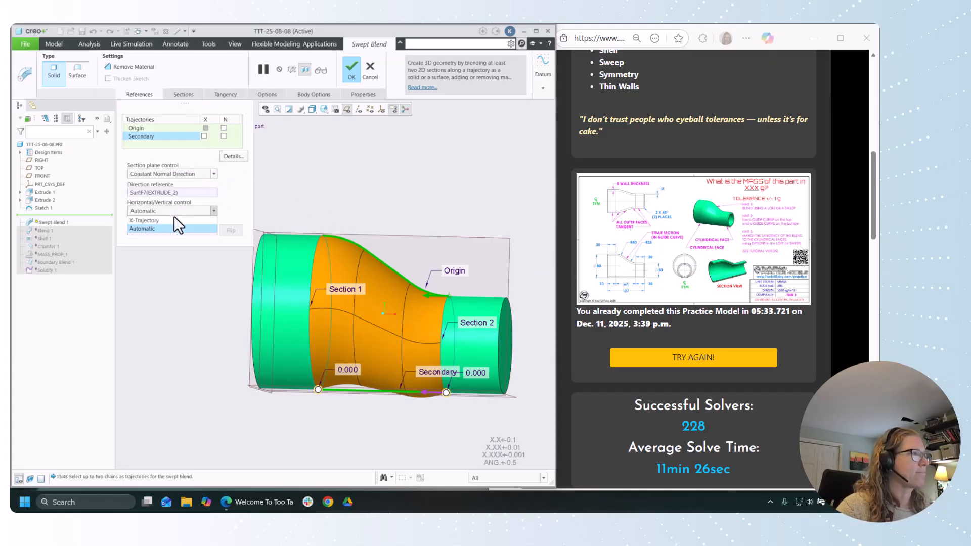
left_click(156, 218)
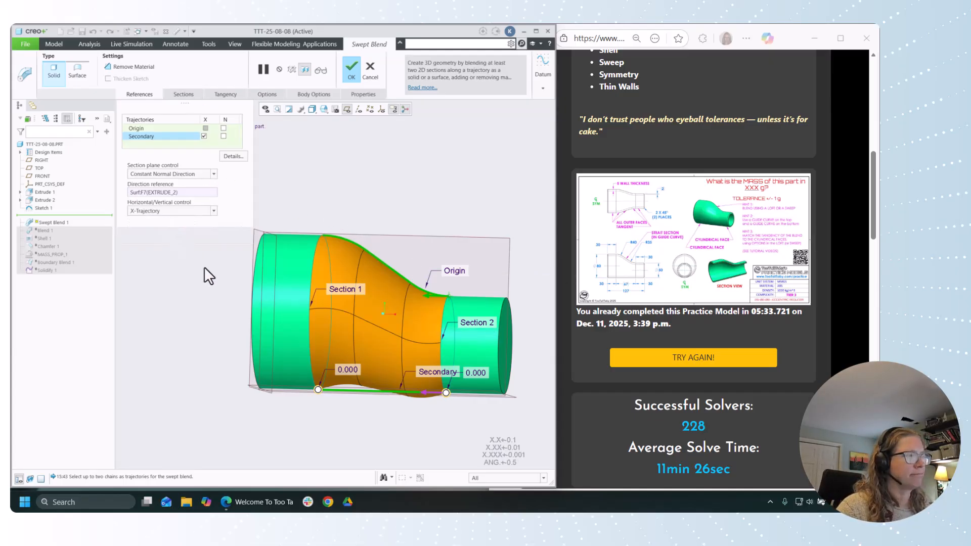
left_click(161, 213)
left_click(166, 221)
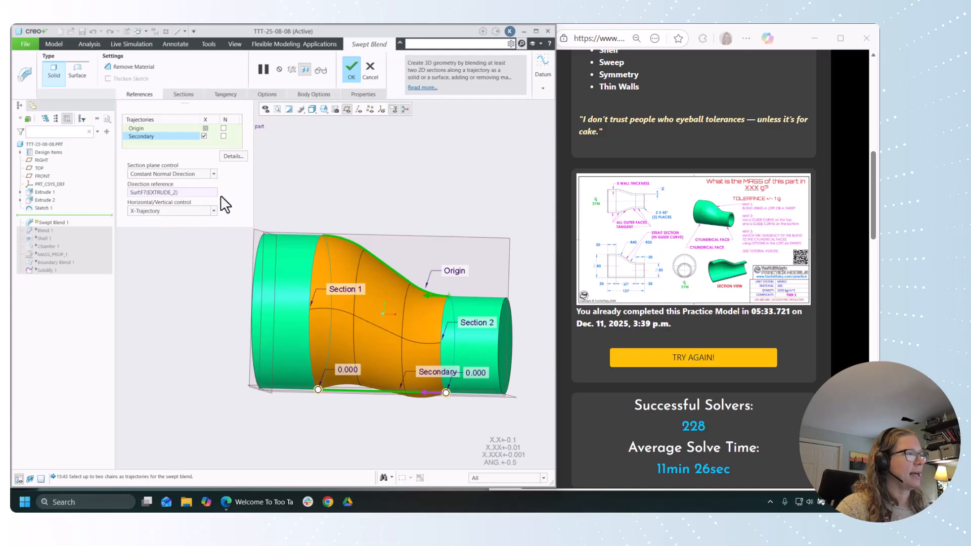
left_click(184, 93)
left_click(224, 94)
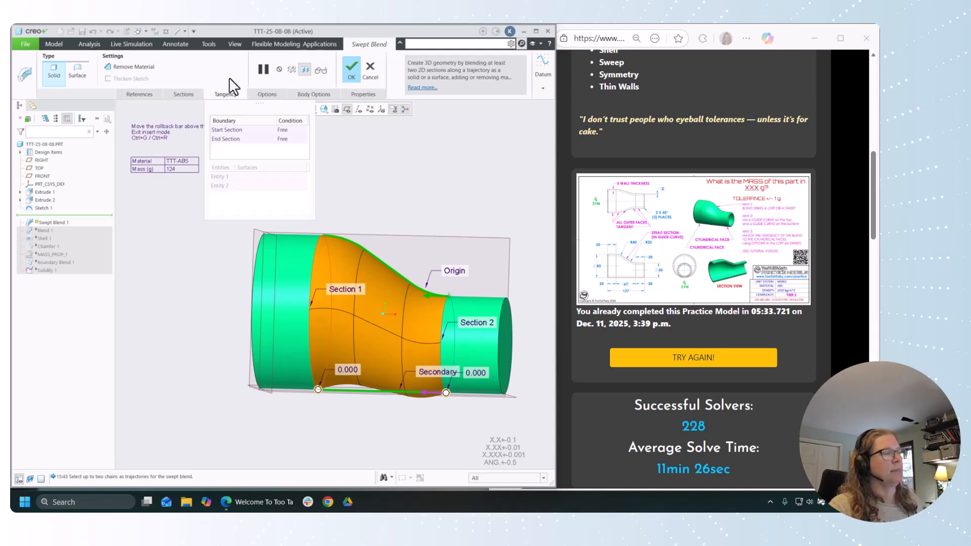
Step: Discard the swept blend and roll the model forward to the end of the feature list
left_click(369, 69)
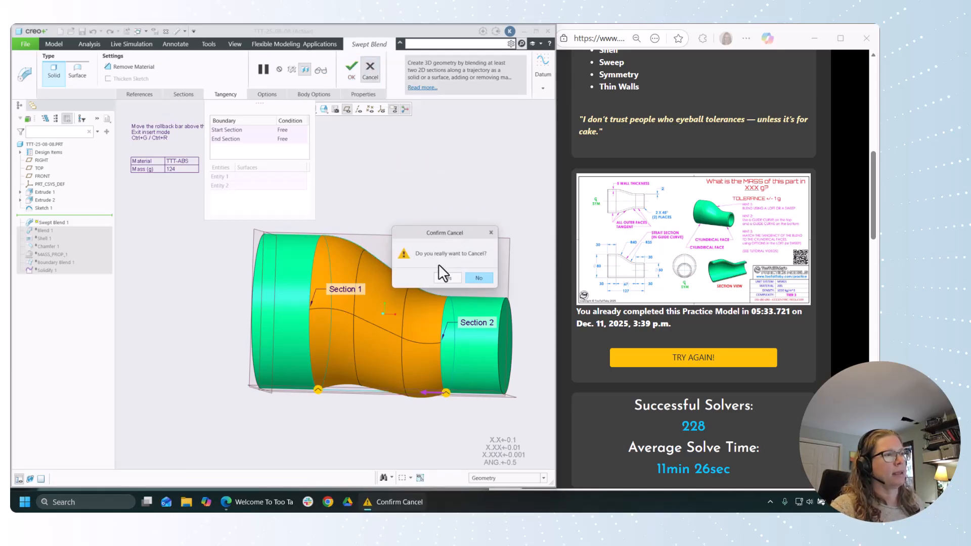
left_click(447, 277)
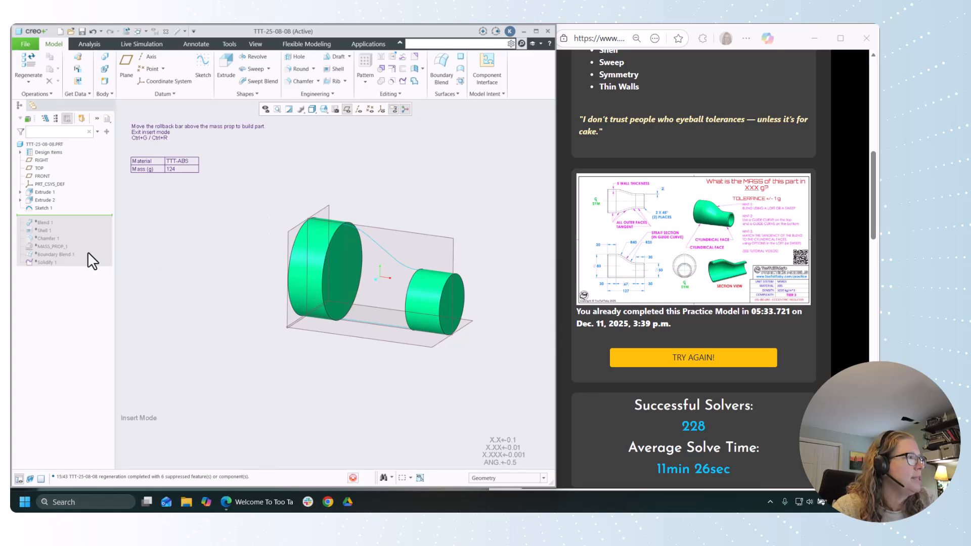
left_click_drag(61, 214, 75, 262)
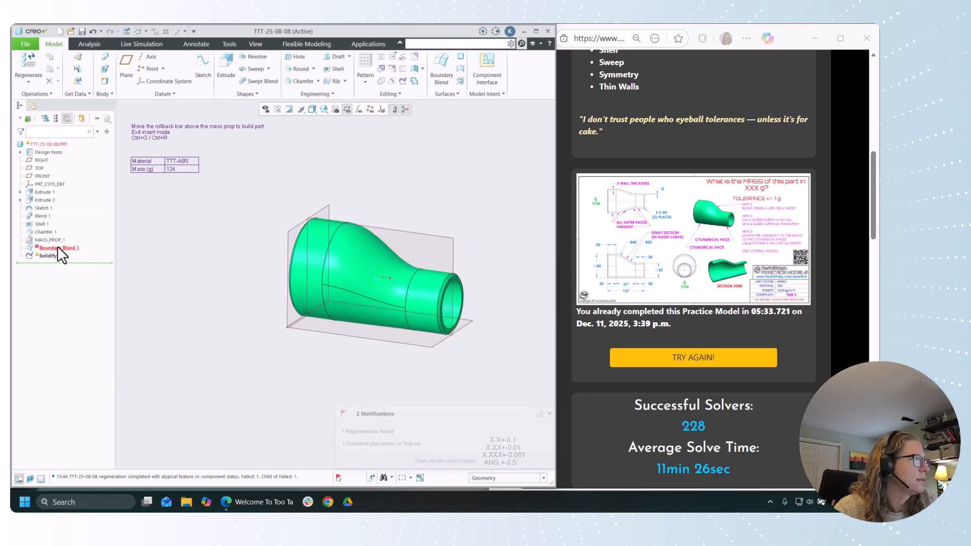
Step: Reorder Boundary Blend 1 directly after Sketch 1 and roll the model back to just before Blend 1
left_click(57, 247)
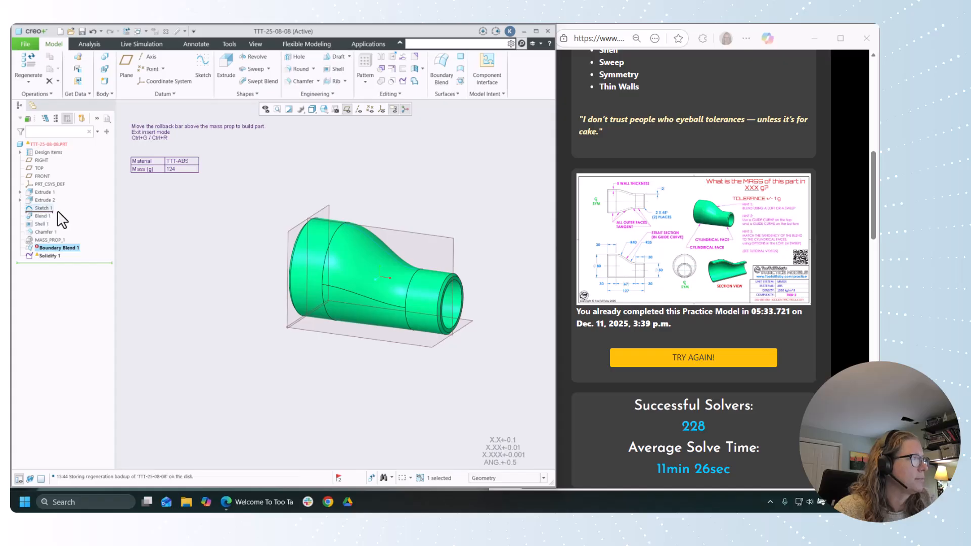
left_click_drag(57, 212, 58, 212)
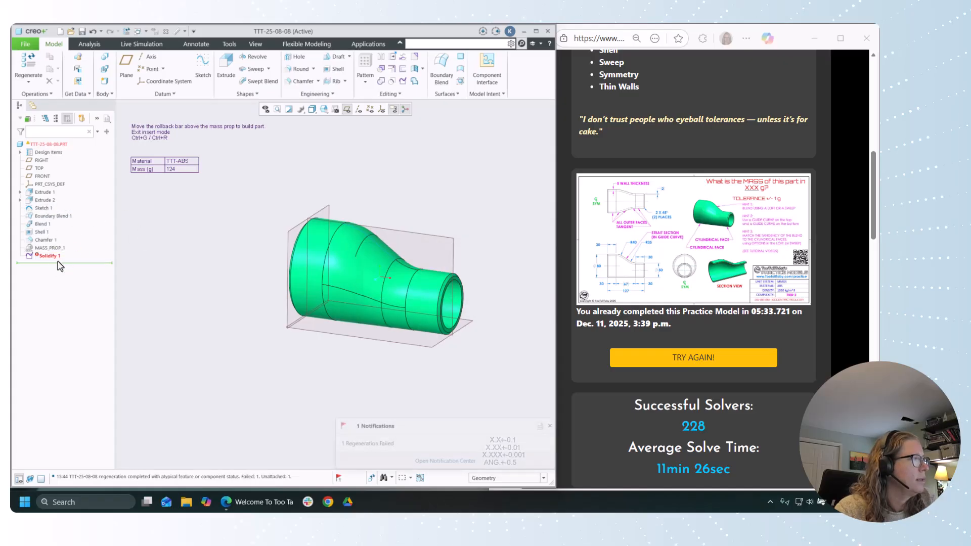
left_click_drag(49, 223, 52, 219)
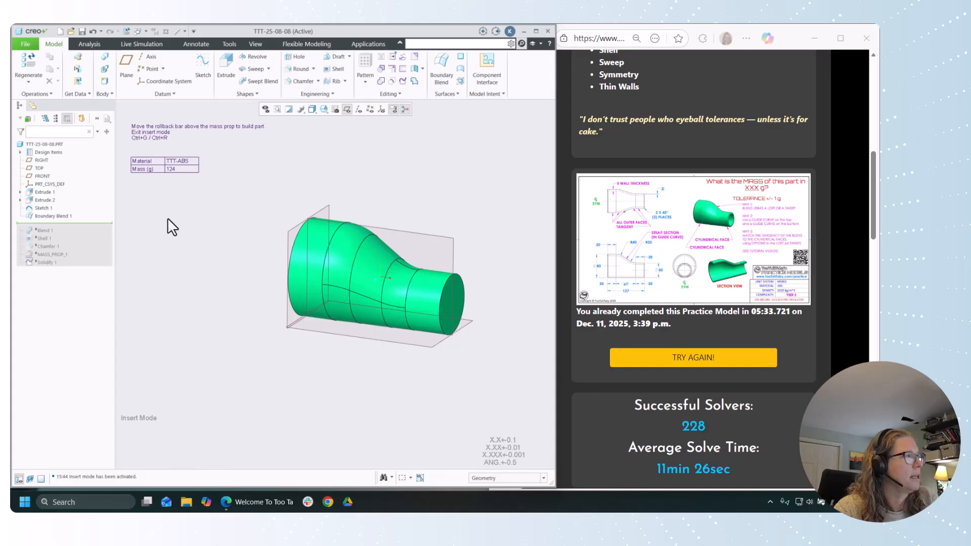
Step: Redefine Extrude 1 as a thickened sketch with a 5 mm wall, flip the thickness side and accept the feature
left_click(49, 192)
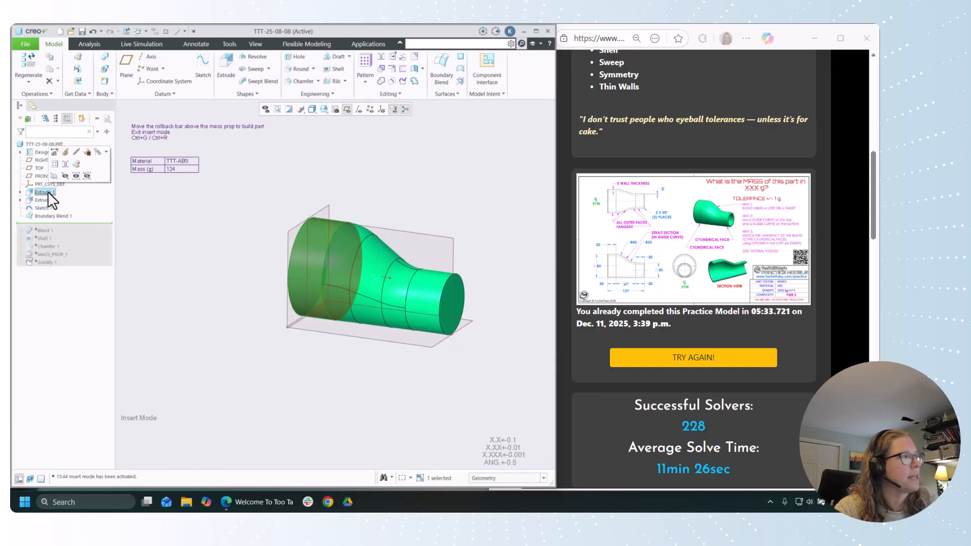
left_click(64, 152)
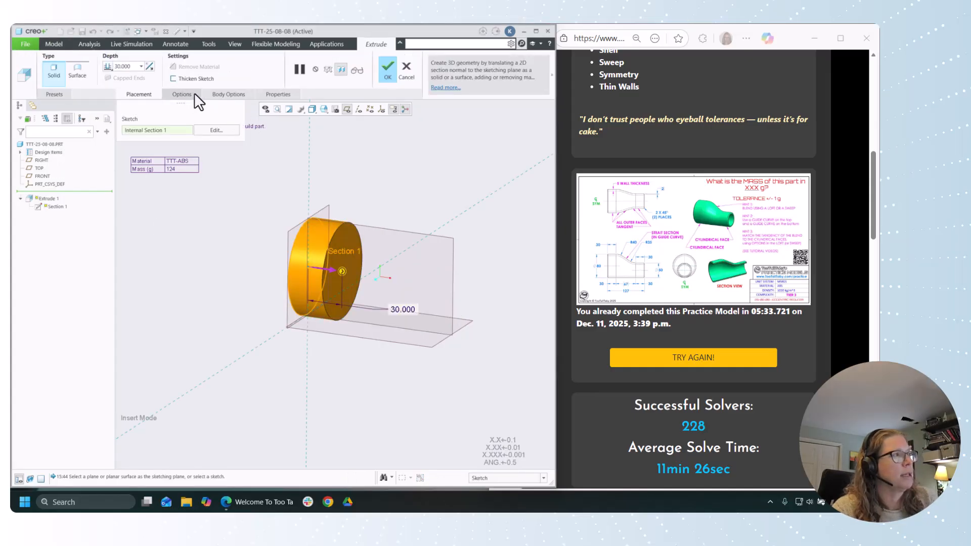
left_click(199, 79)
double_click(199, 80)
type("5")
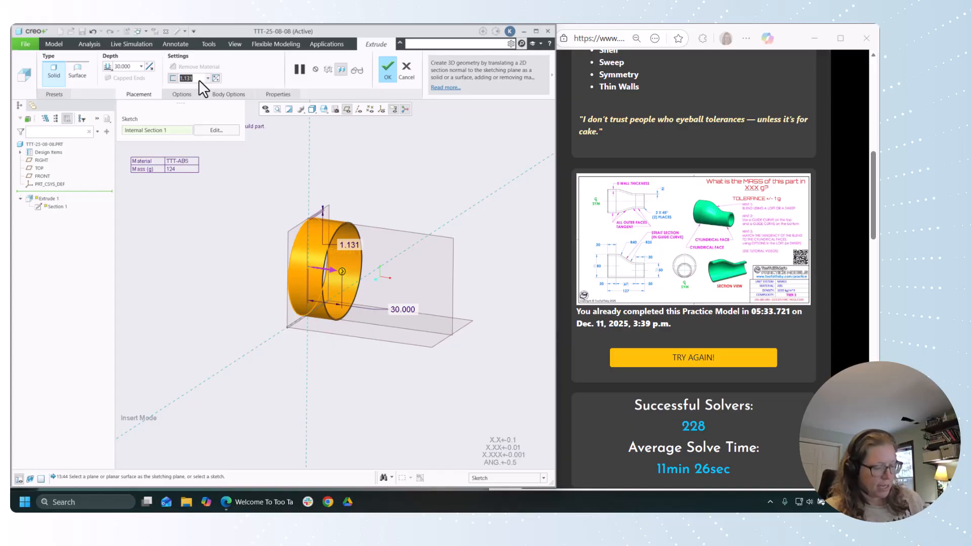
key("Return")
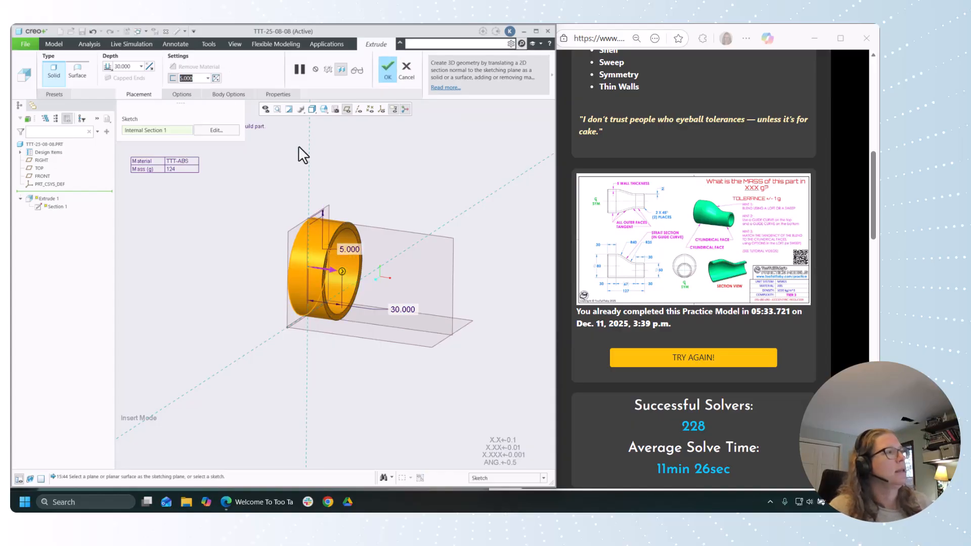
left_click(214, 79)
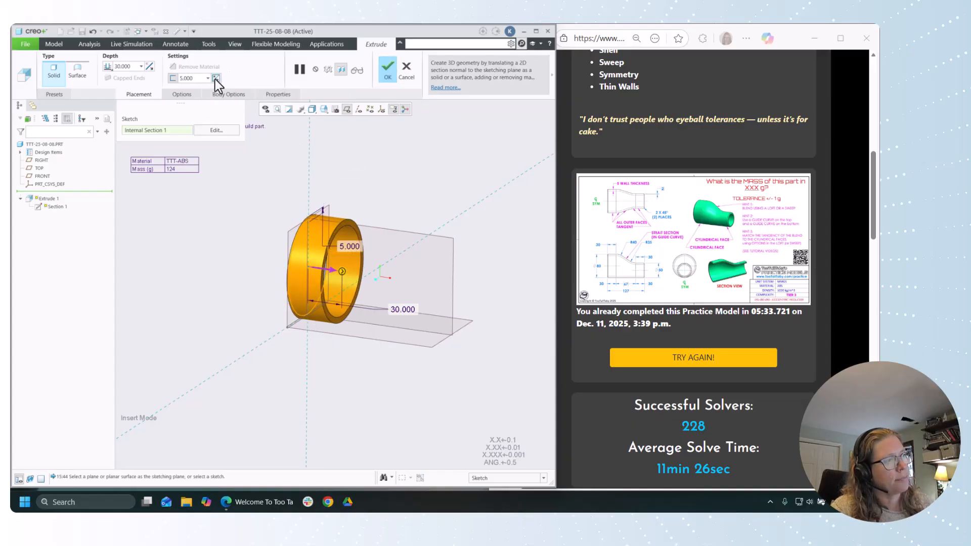
left_click(388, 70)
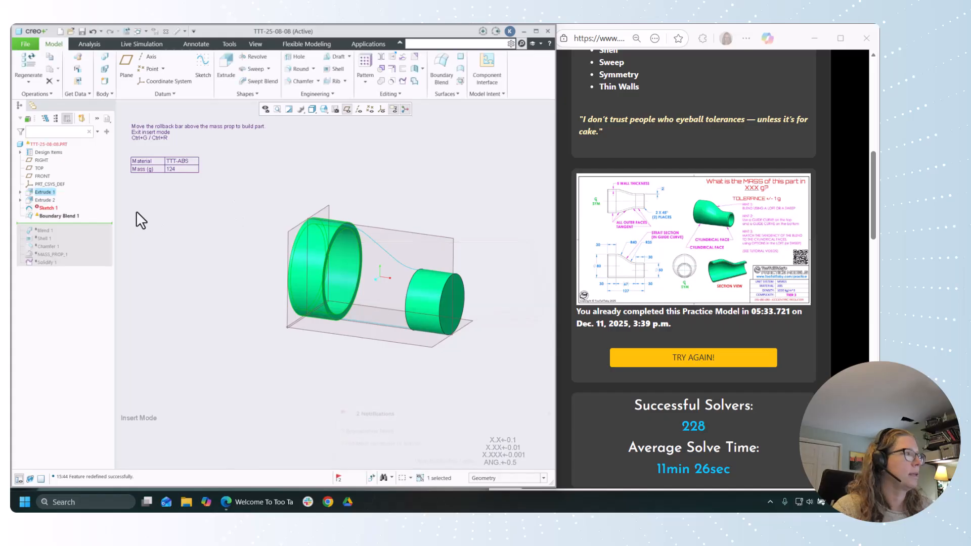
Step: Redefine Extrude 2 as a thickened sketch with a 5 mm wall inside its outline and accept the feature
left_click(79, 199)
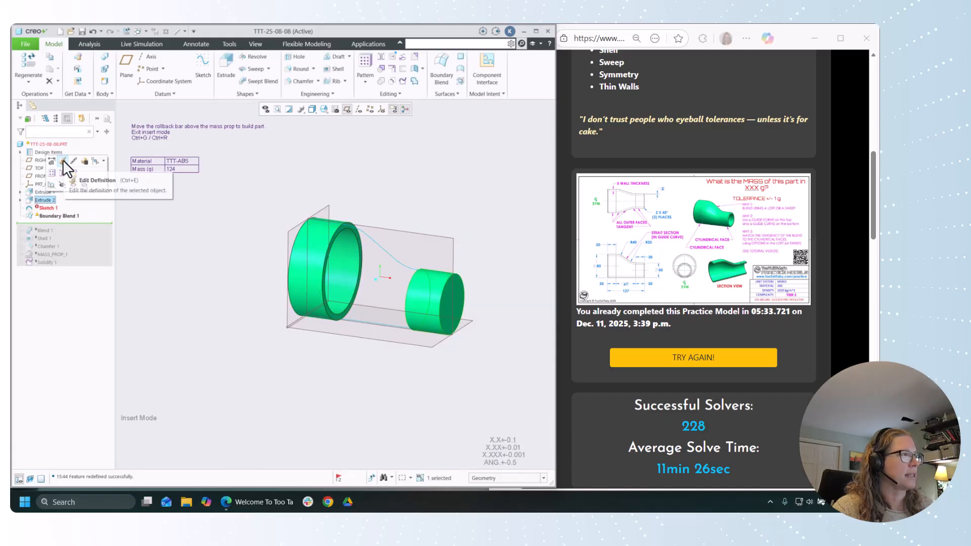
left_click(62, 160)
left_click(190, 80)
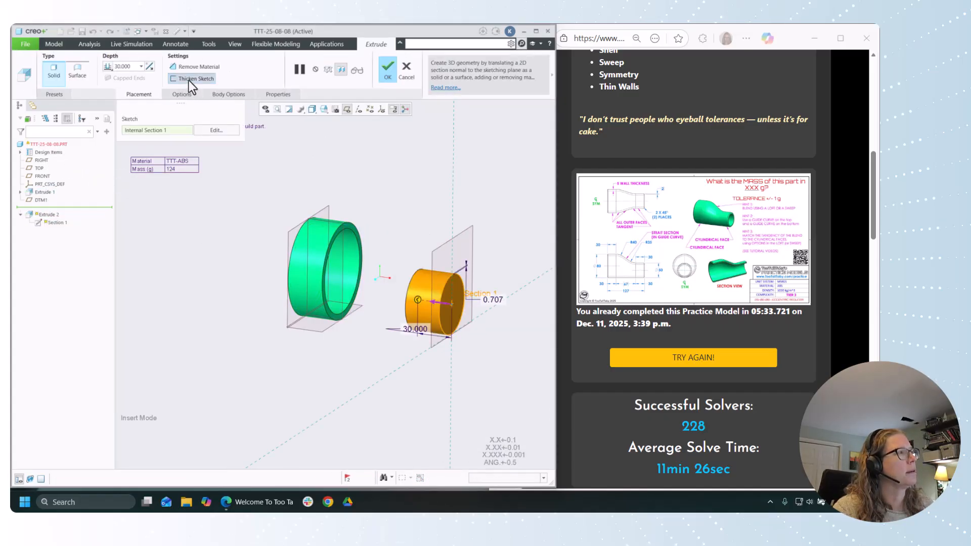
type("5")
key("Return")
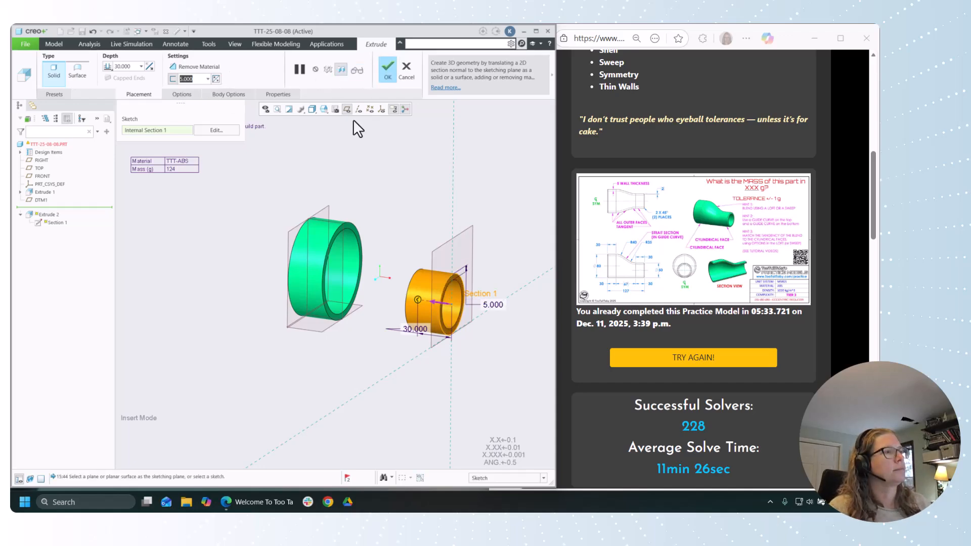
left_click(215, 79)
left_click(216, 79)
left_click(216, 80)
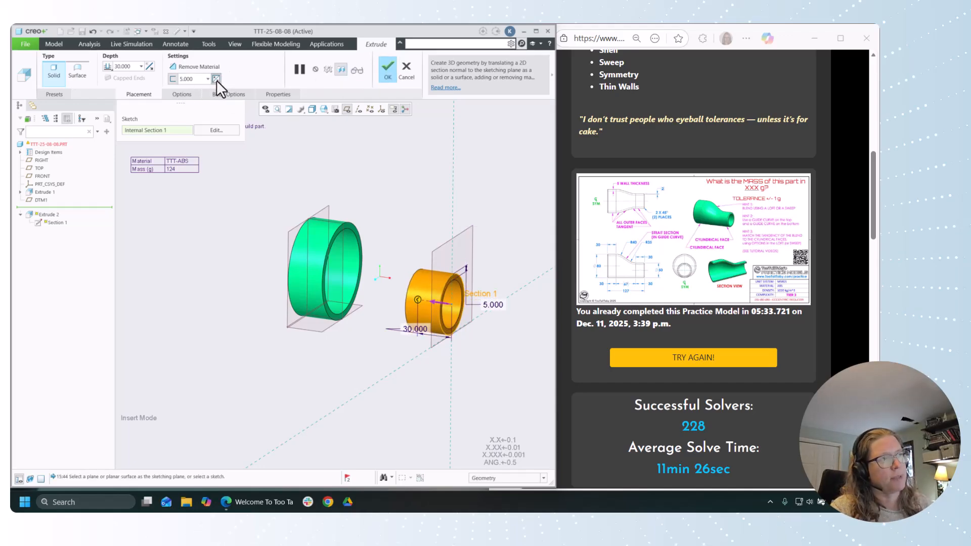
left_click(386, 68)
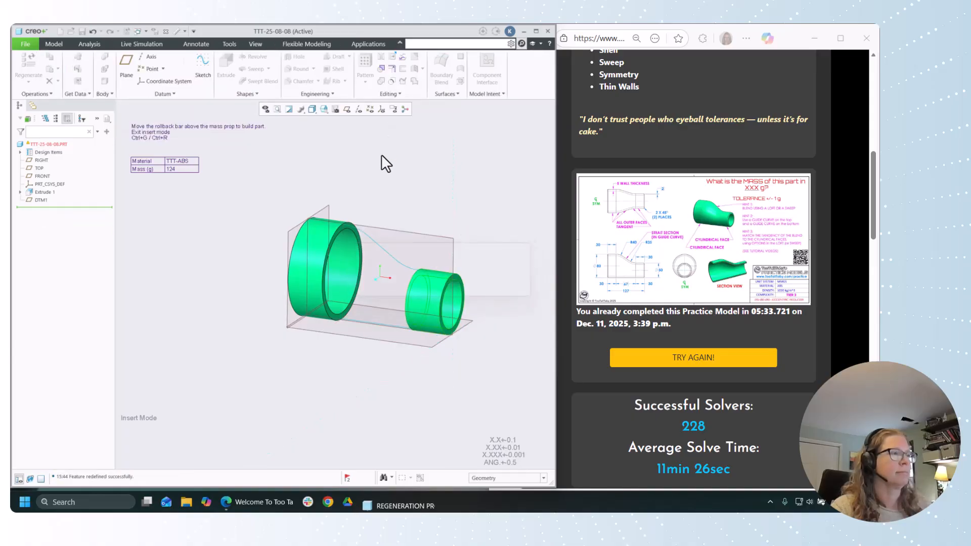
Step: Open Sketch 1 for redefinition and add Extrude 2's inner end face as a sketch reference
left_click(44, 210)
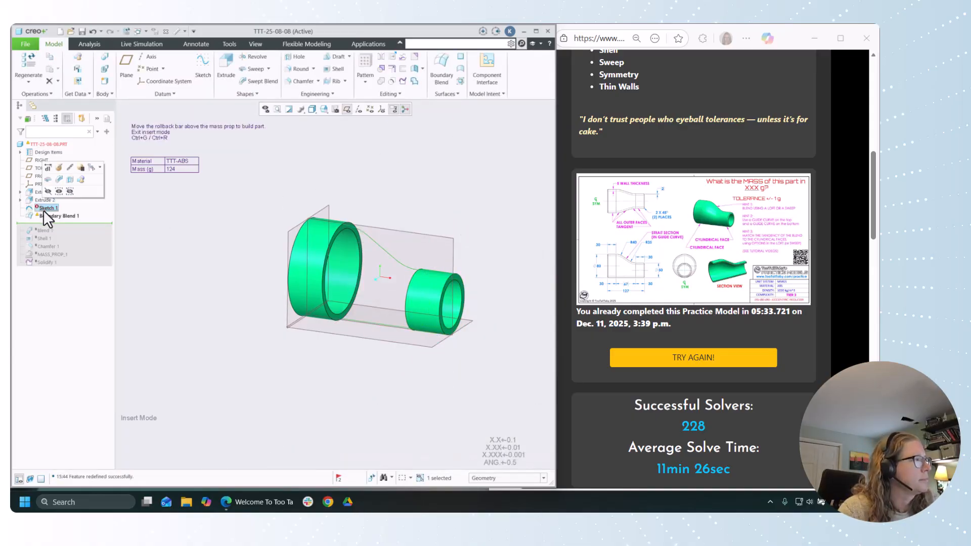
left_click(63, 165)
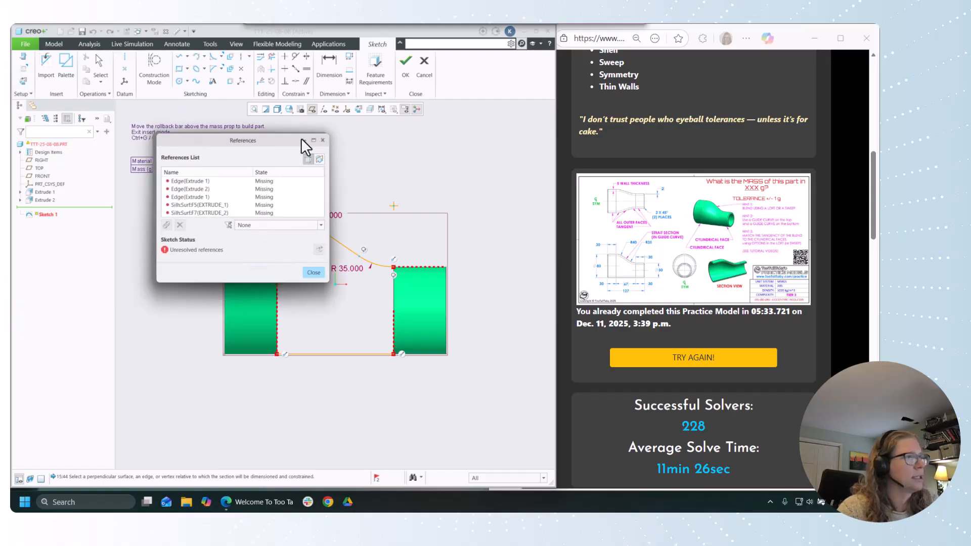
mouse_move(301, 138)
left_mouse_down()
mouse_move(542, 112)
mouse_move(612, 124)
left_mouse_up()
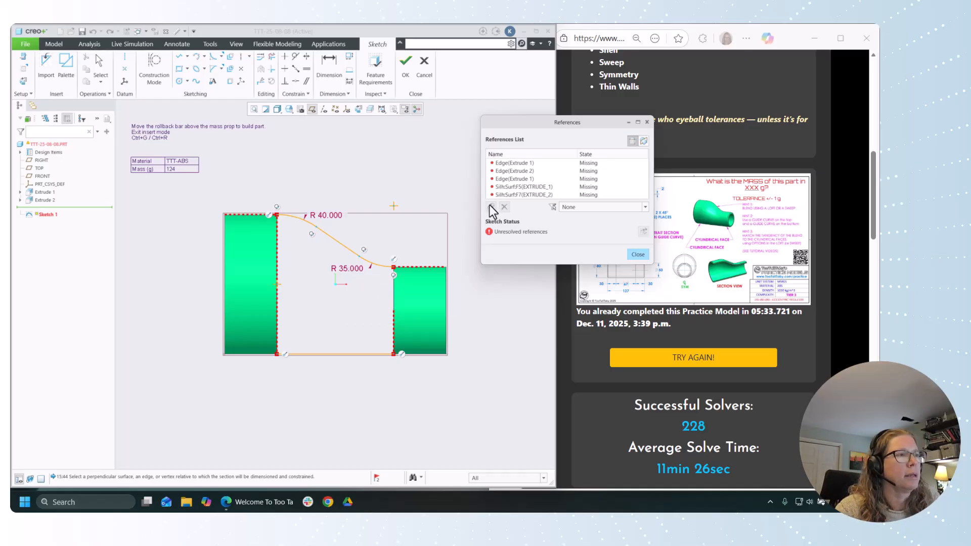
left_click(393, 274)
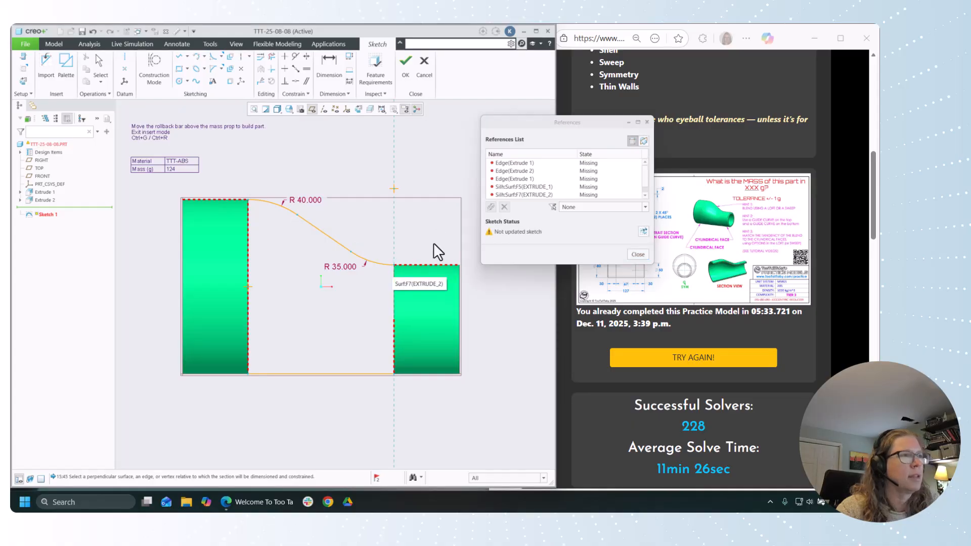
Step: Delete all missing Extrude 1 and Extrude 2 references from Sketch 1 and finish the reference update
left_click(533, 171)
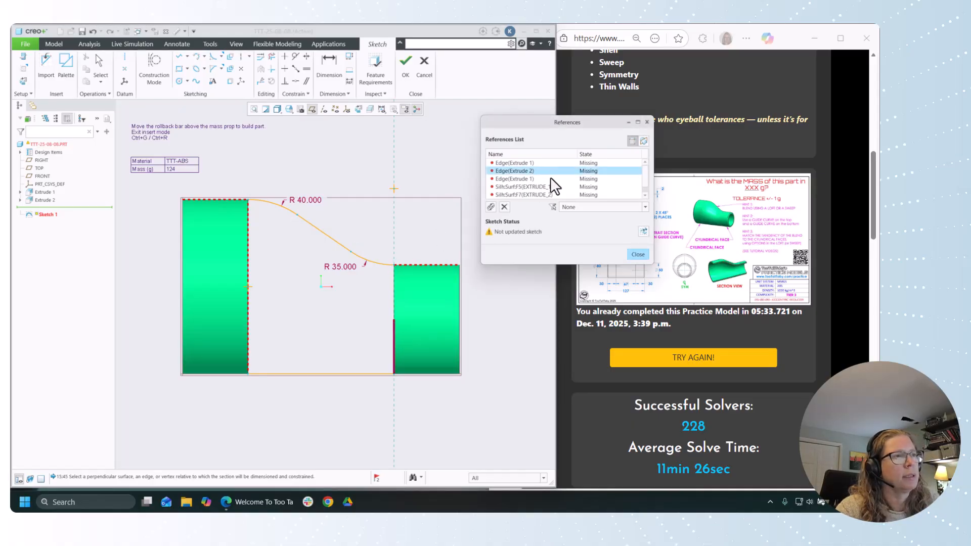
left_click(505, 207)
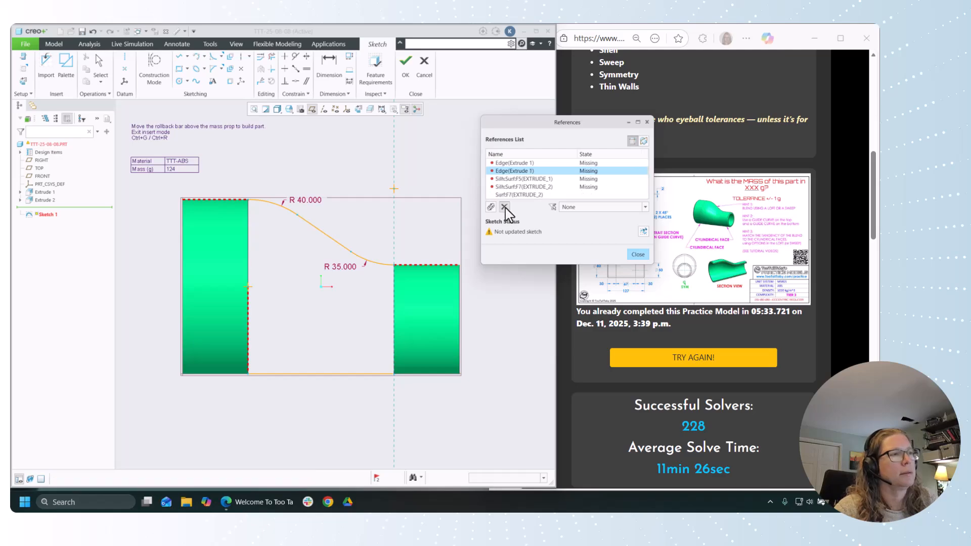
left_click(505, 206)
left_click(504, 207)
left_click(505, 206)
left_click(511, 163)
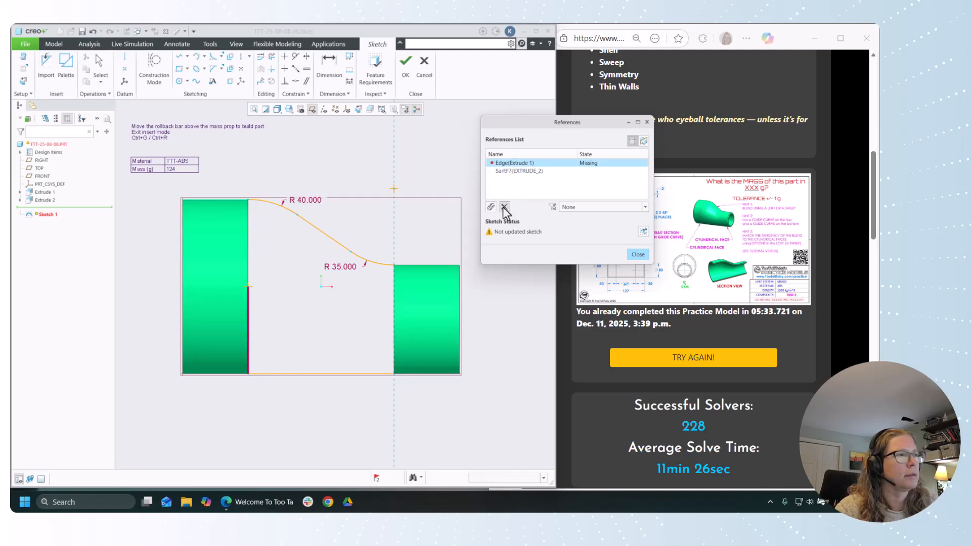
left_click(505, 206)
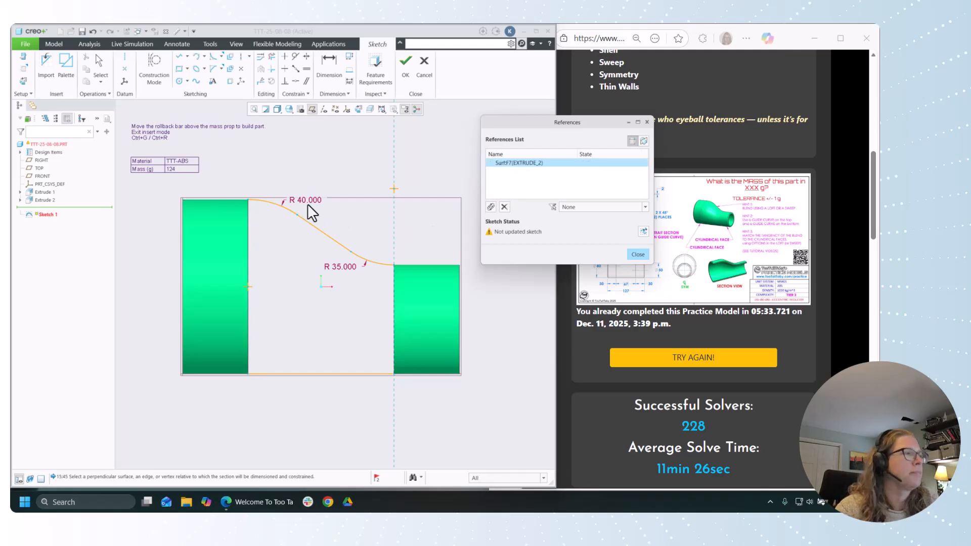
left_click(637, 254)
left_click(454, 282)
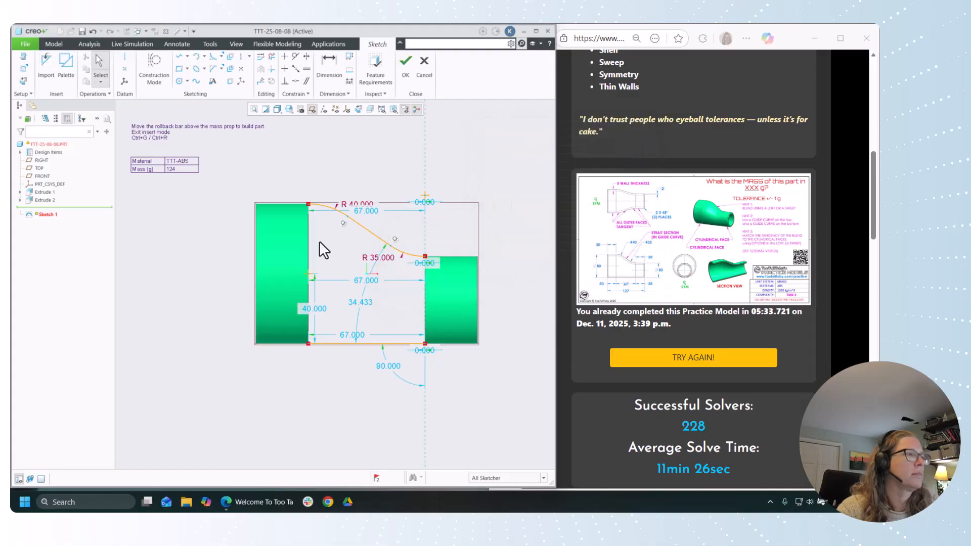
Step: Make the curve's start point coincident with Extrude 1's upper edge and the straight line's start point coincident with Extrude 1's end face
left_click(260, 82)
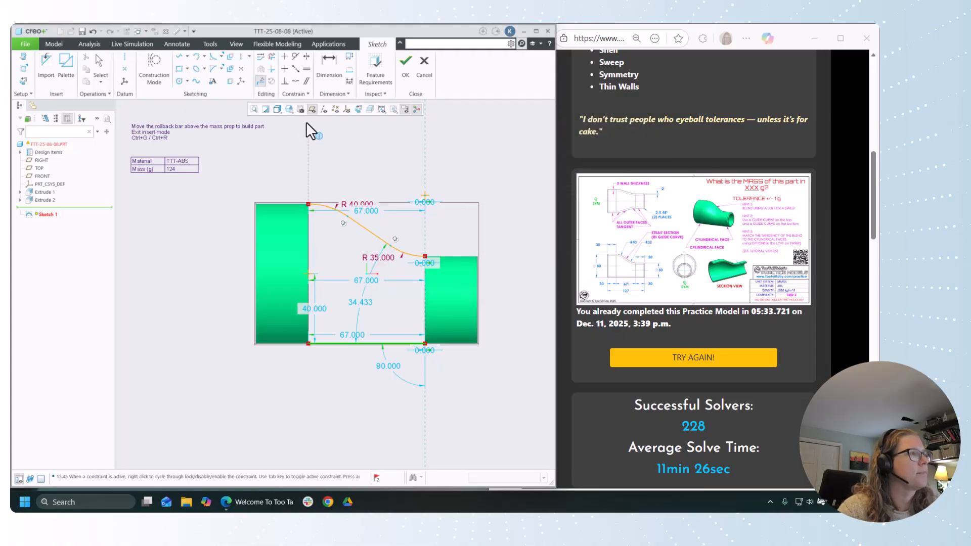
left_click(296, 81)
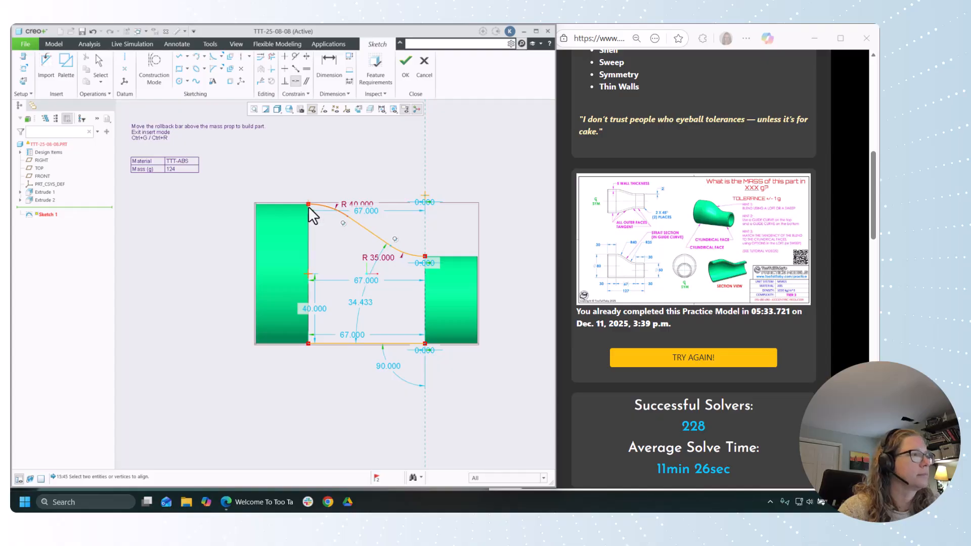
left_click(309, 205)
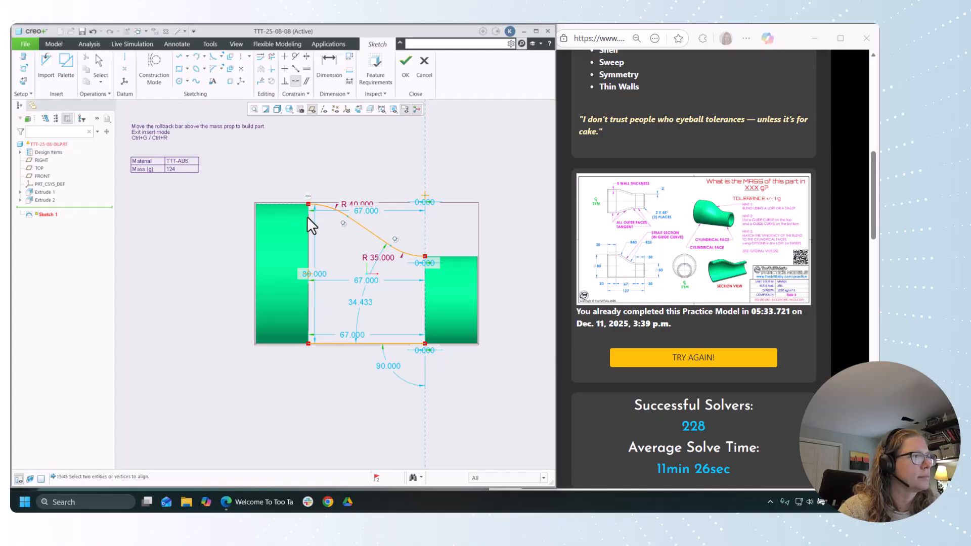
left_click(307, 344)
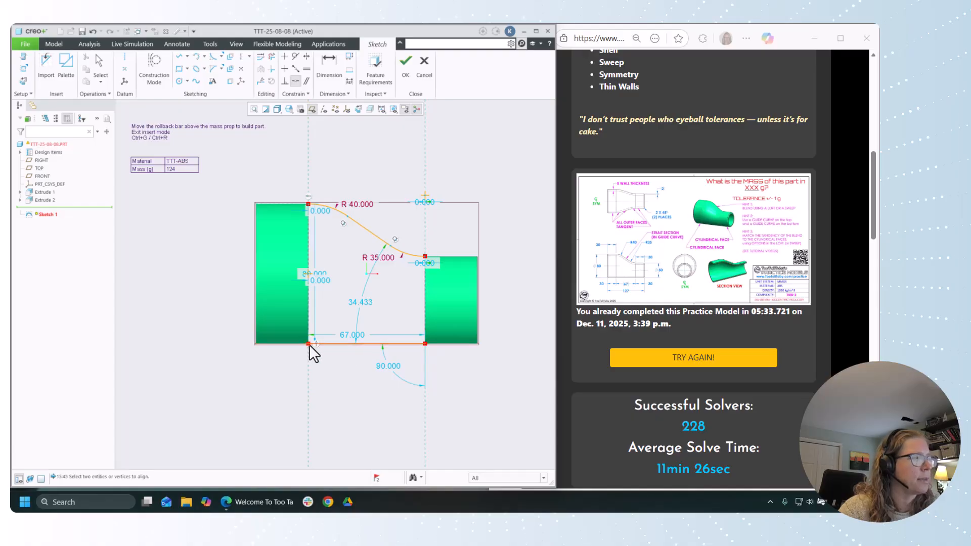
left_click(307, 344)
left_click(424, 344)
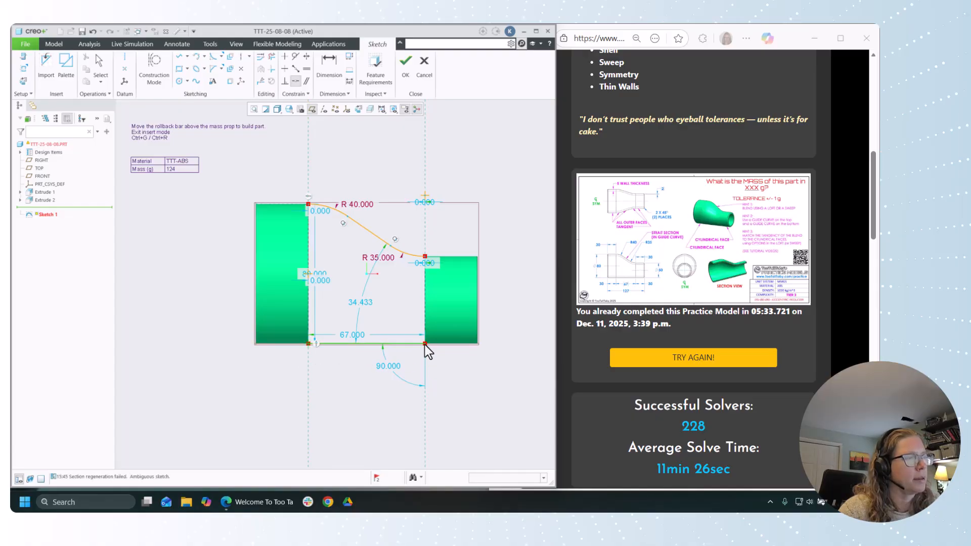
left_click(426, 336)
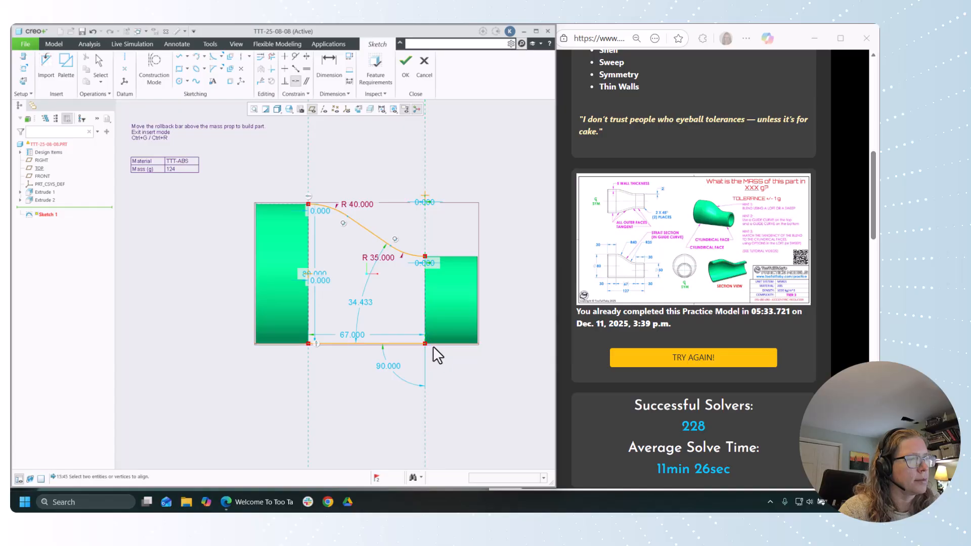
Step: Make the curve's end point coincident with Extrude 2's face and upper edge, and its start point coincident with Extrude 1's end face
left_click(425, 257)
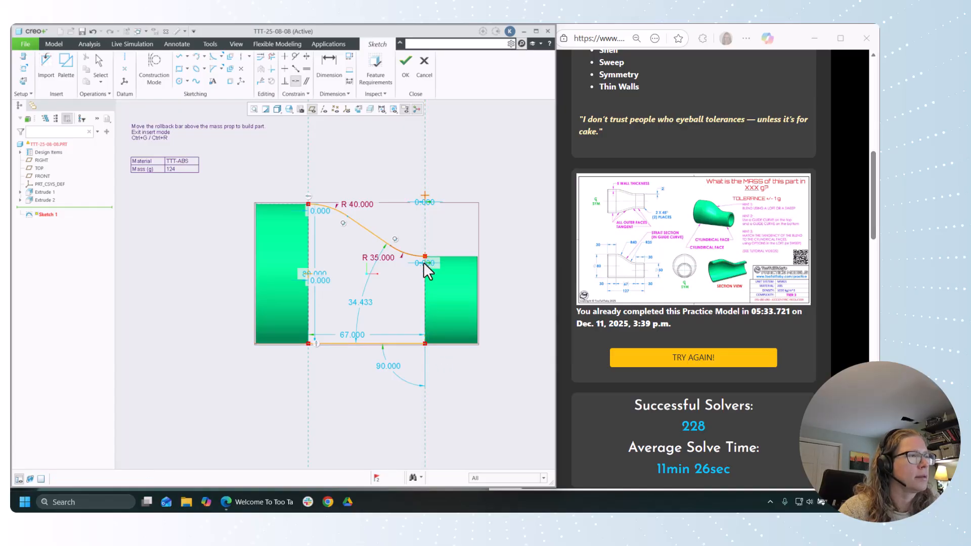
left_click(424, 270)
left_click(424, 257)
left_click(436, 258)
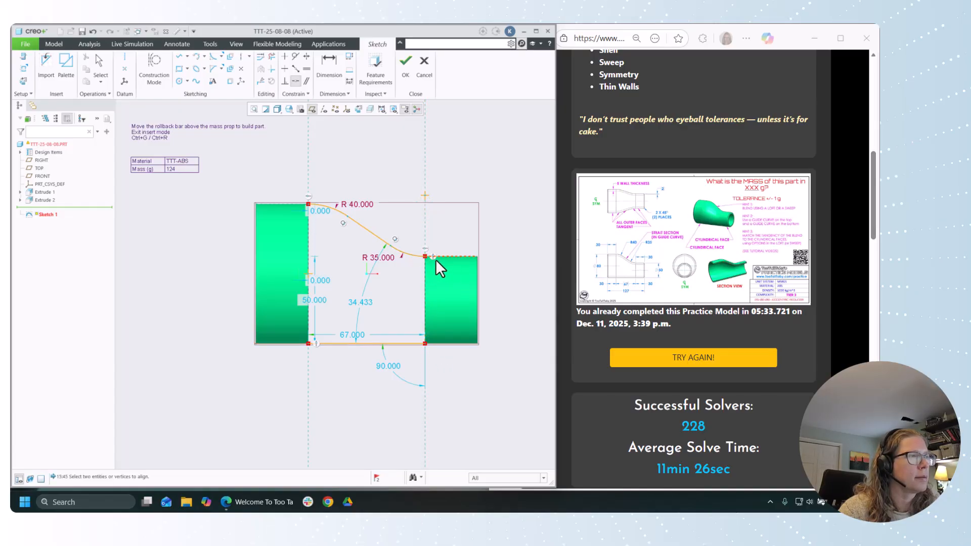
left_click(310, 217)
left_click(310, 217)
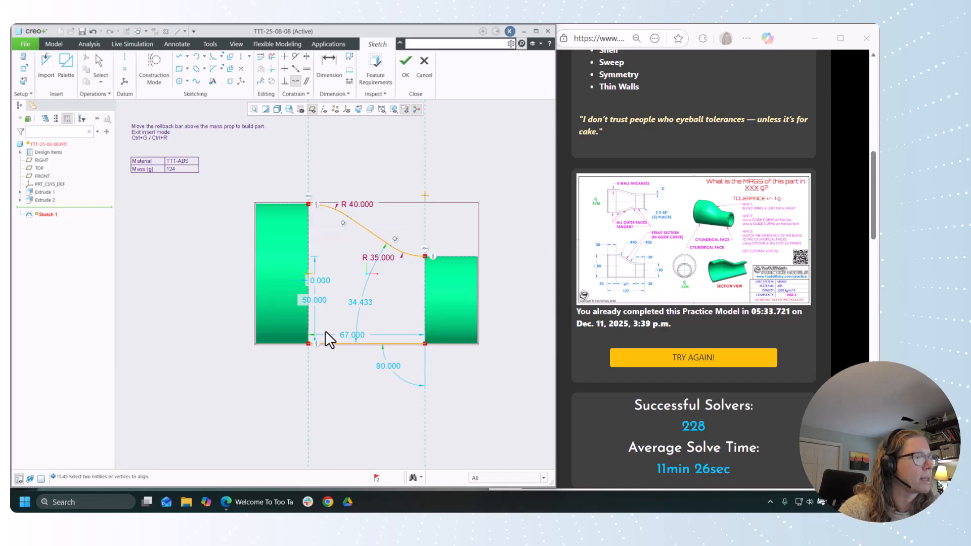
Step: Make the straight line's start point coincident with Extrude 1's lower edge and its end point coincident with Extrude 2's end face
left_click(309, 344)
left_click(293, 342)
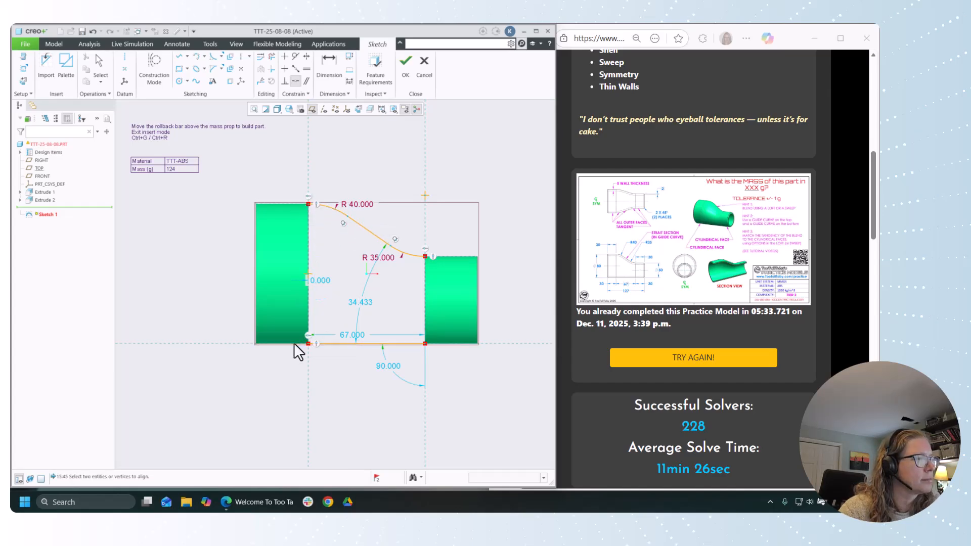
left_click(424, 342)
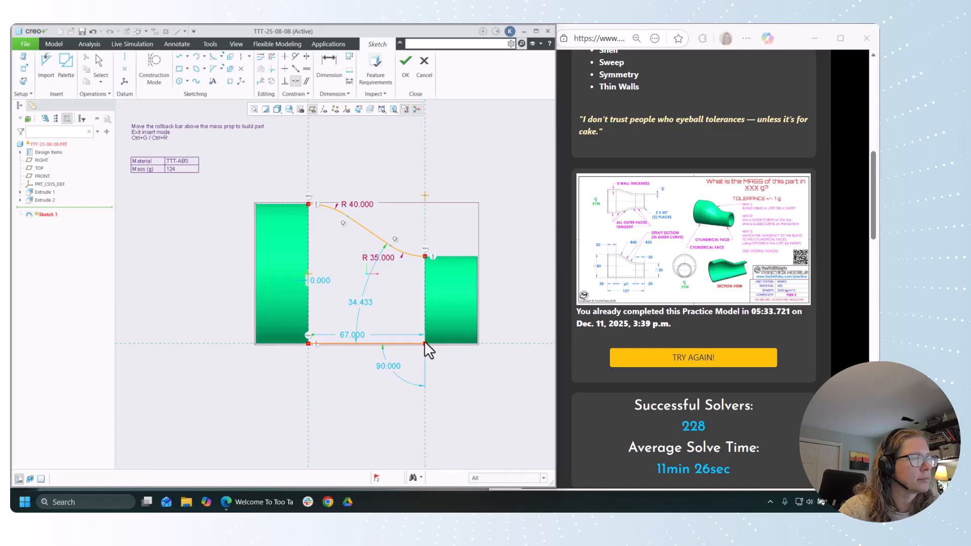
left_click(425, 332)
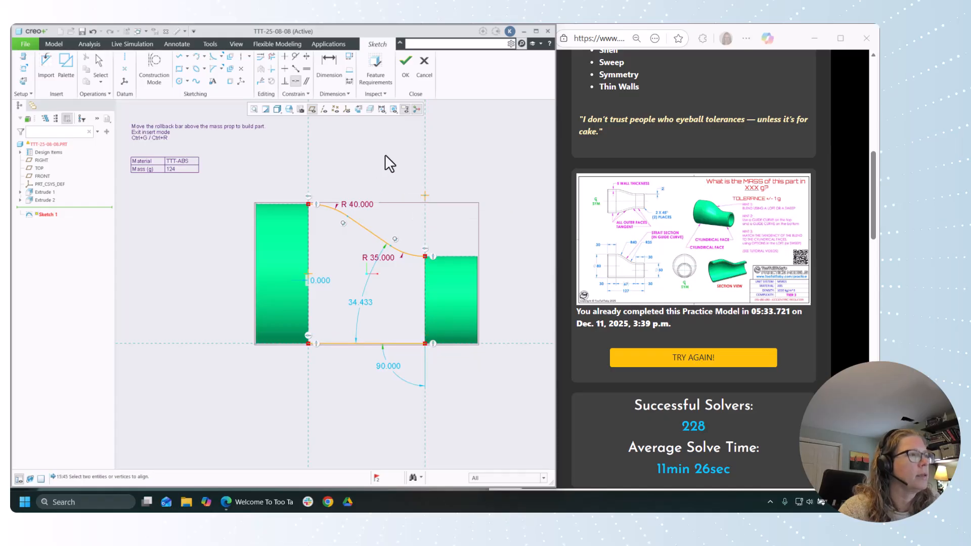
Step: Constrain the sketch's straight line horizontal and make the R40 arc tangent to Extrude 1's upper edge, backing out of the conflict
left_click(285, 68)
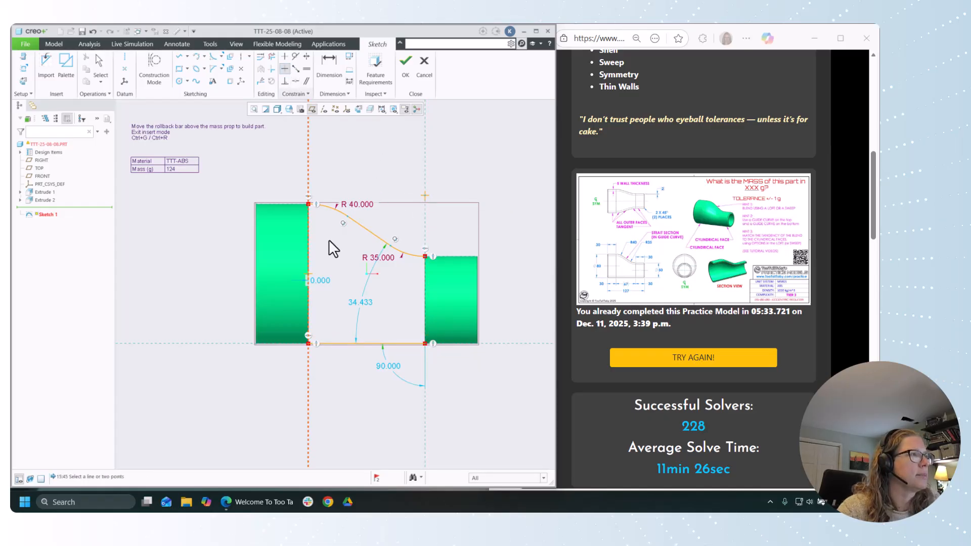
left_click(362, 342)
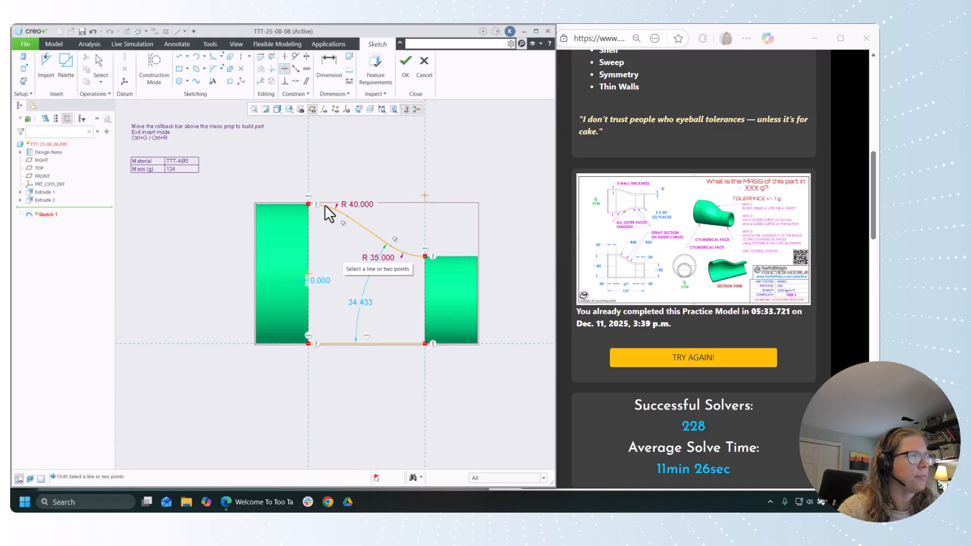
left_click(295, 58)
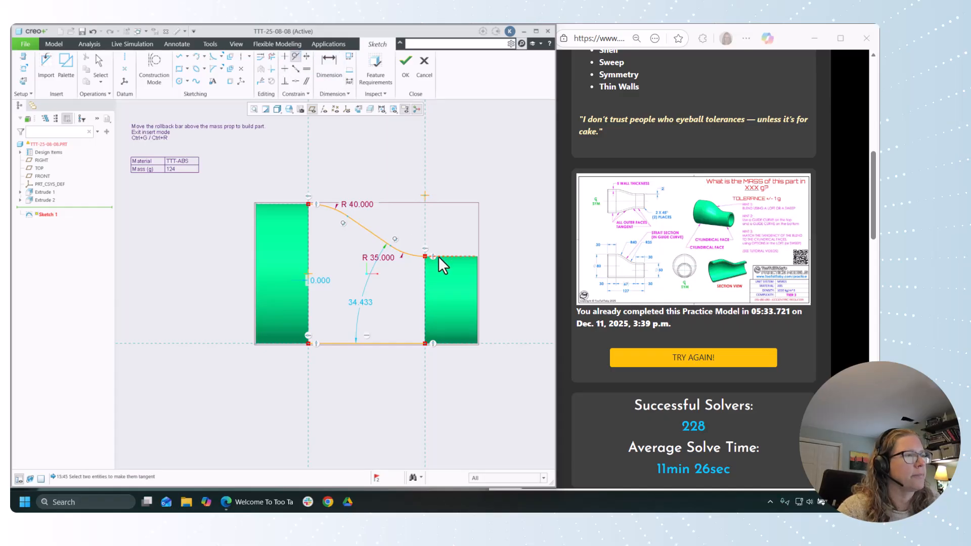
left_click(383, 247)
left_click(302, 203)
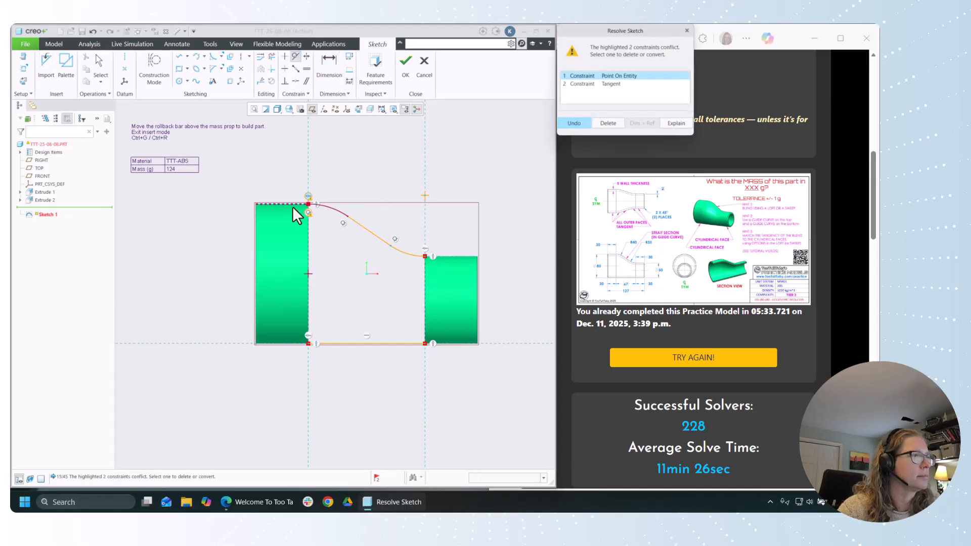
left_click(581, 123)
Step: Make the curve's R35 arc tangent to Extrude 2's upper edge and finish Sketch 1
left_click(296, 57)
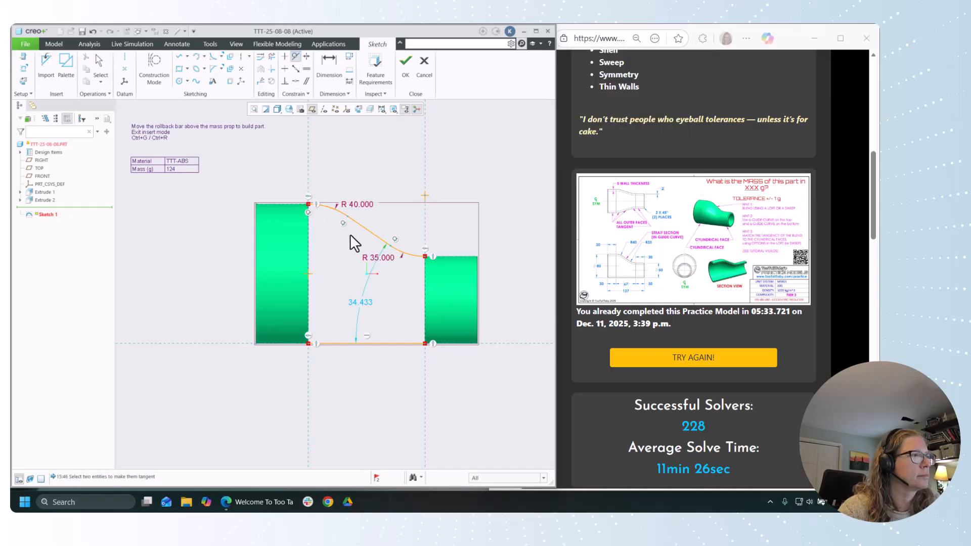
left_click(404, 252)
left_click(429, 263)
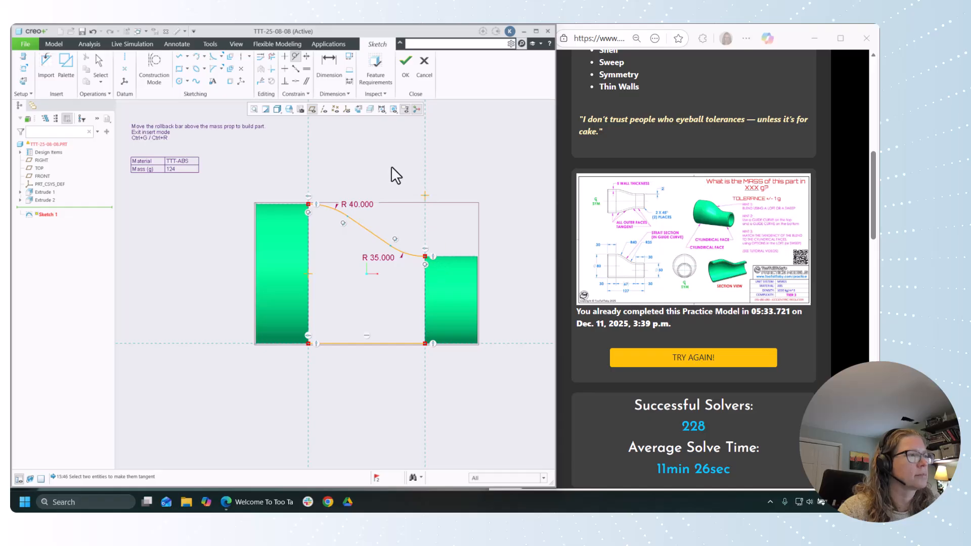
left_click(405, 61)
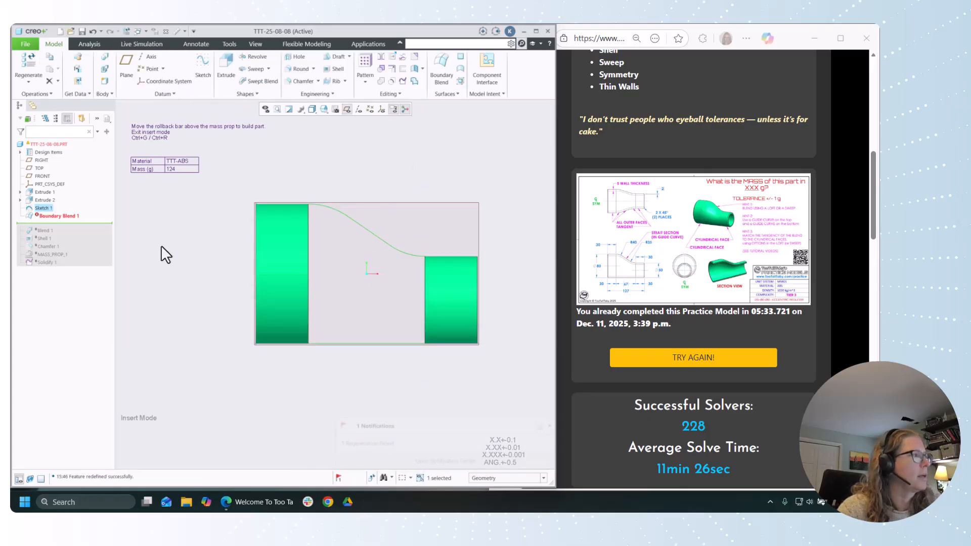
Step: Edit the definition of Boundary Blend 1 and remove both missing chains from its first direction
left_click(74, 216)
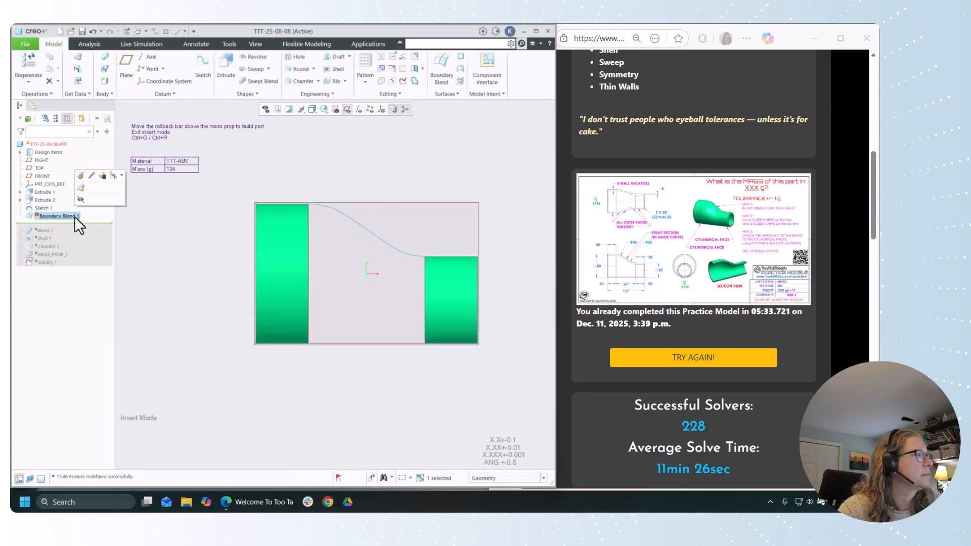
left_click(81, 174)
key("ctrl+d")
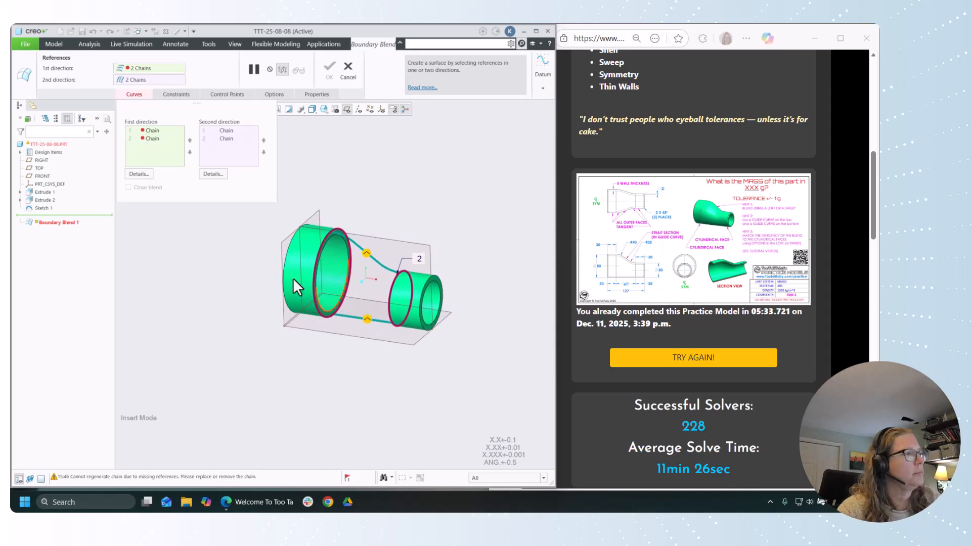
right_click(150, 130)
left_click(172, 136)
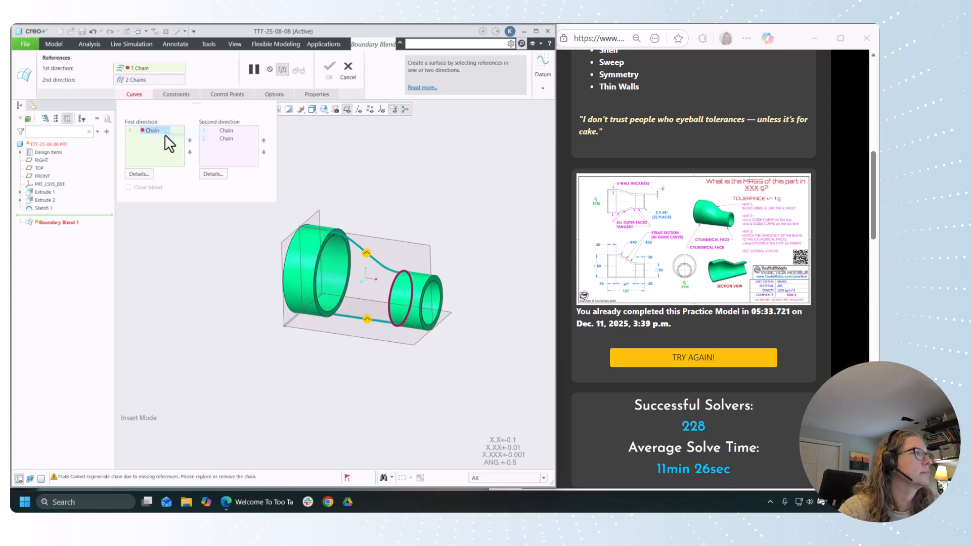
right_click(162, 133)
left_click(181, 137)
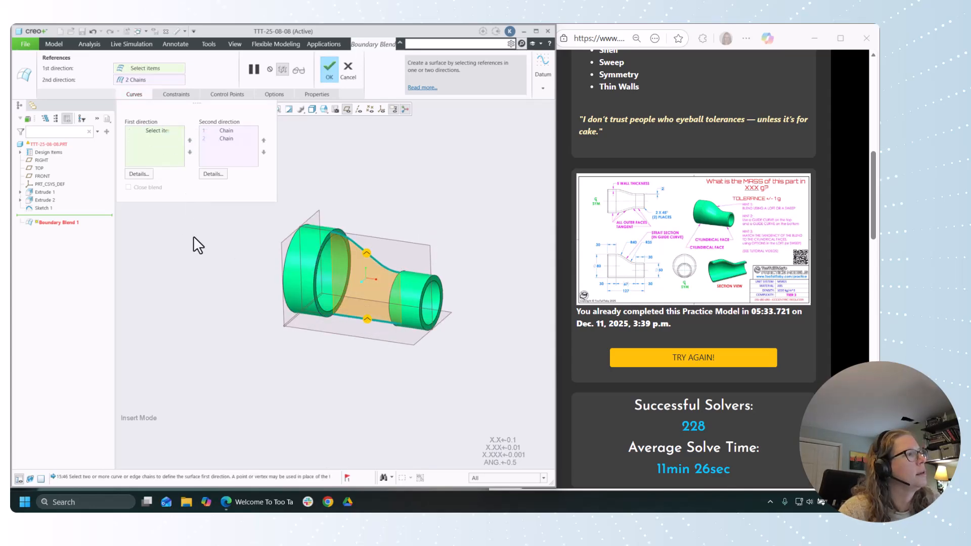
Step: Add the complete outer circular edge of Extrude 1's inner end as the first chain in the first direction
left_click(165, 135)
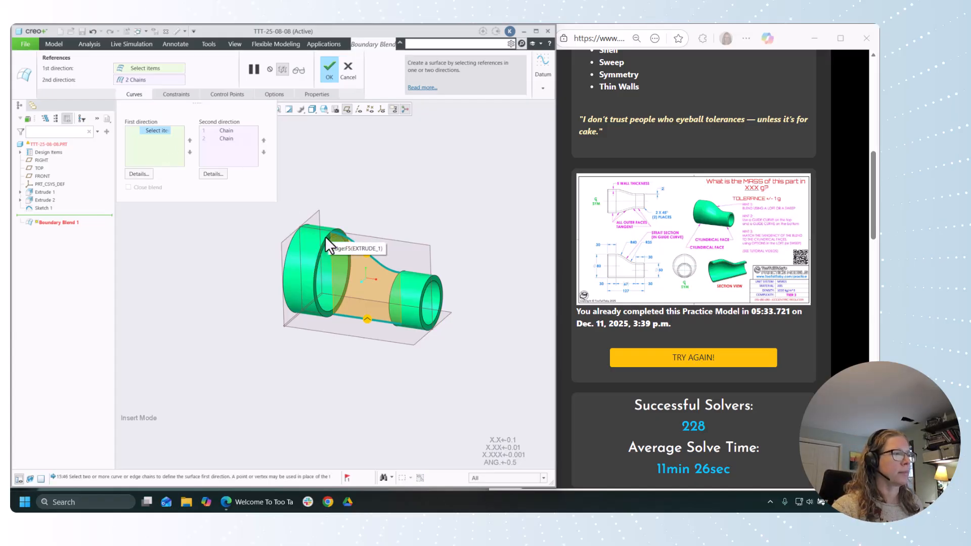
scroll(321, 240, "up", 3)
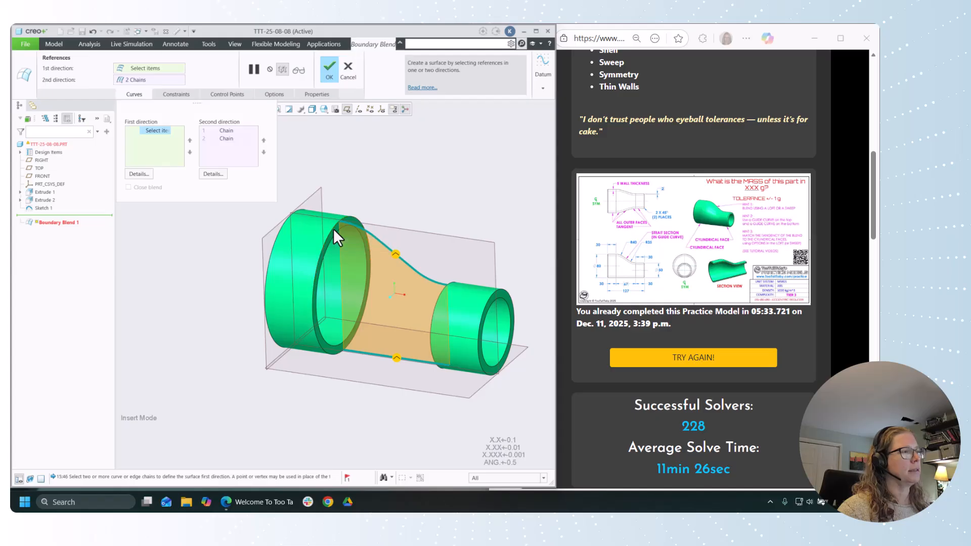
left_click(333, 231)
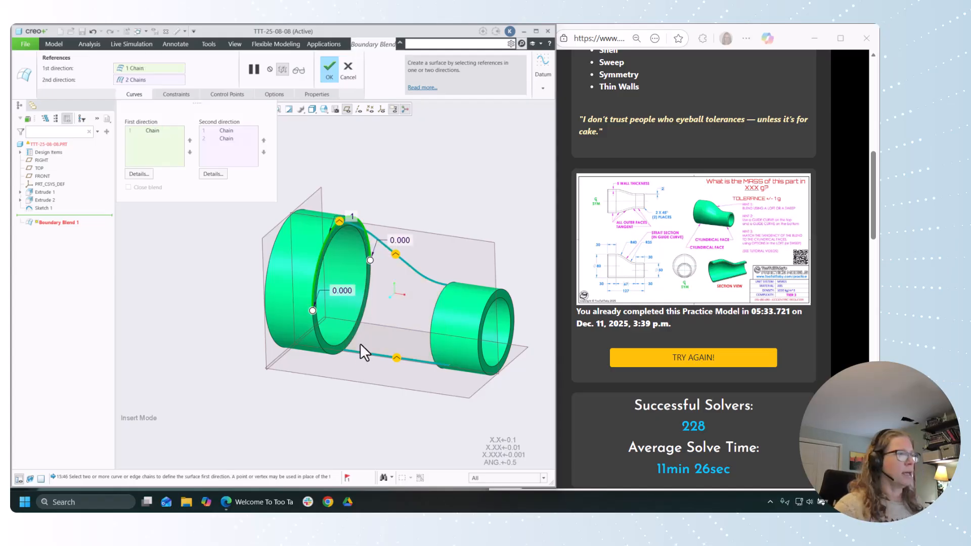
left_click(322, 347, "shift")
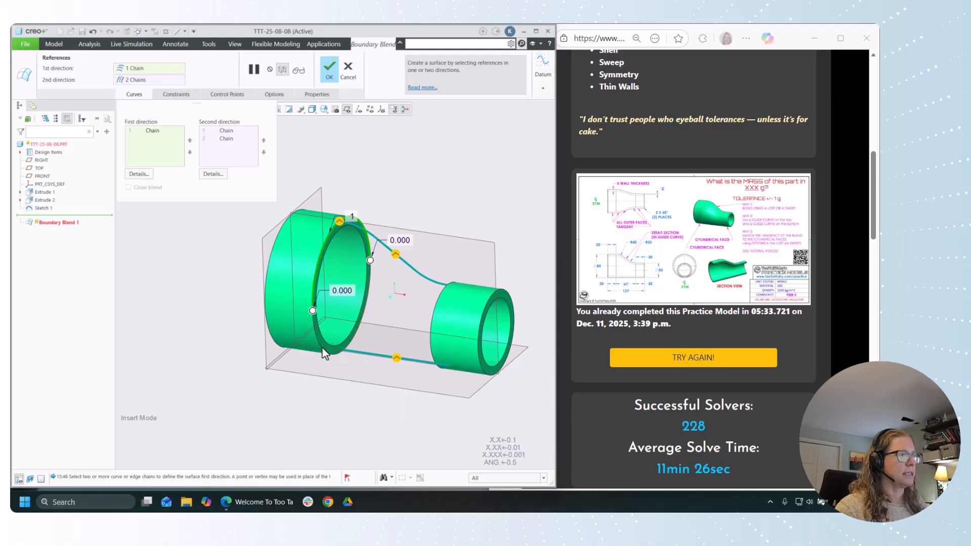
middle_click_drag(350, 362, 378, 366)
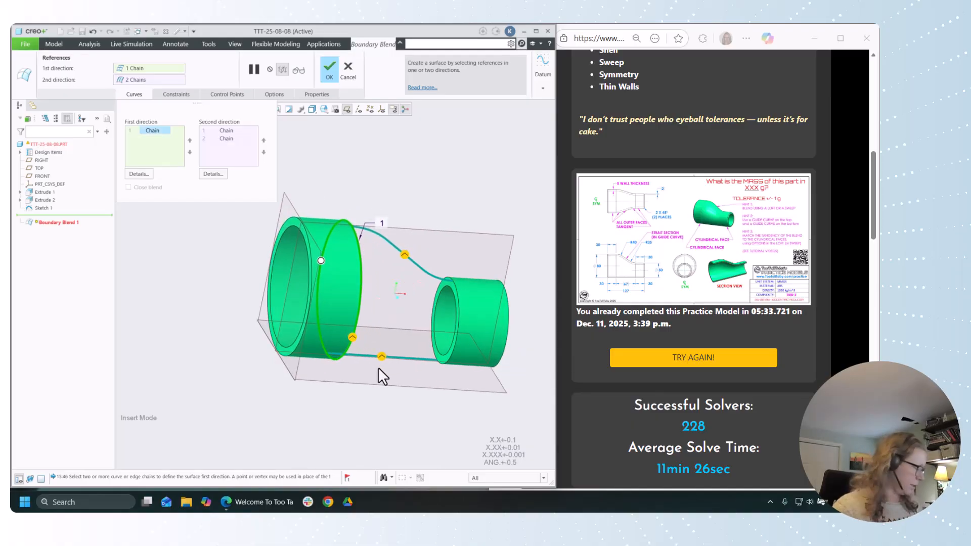
Step: Add the complete outer circular edge of Extrude 2's inner end as the second first-direction chain and finish Boundary Blend 1
scroll(448, 310, "up", 2)
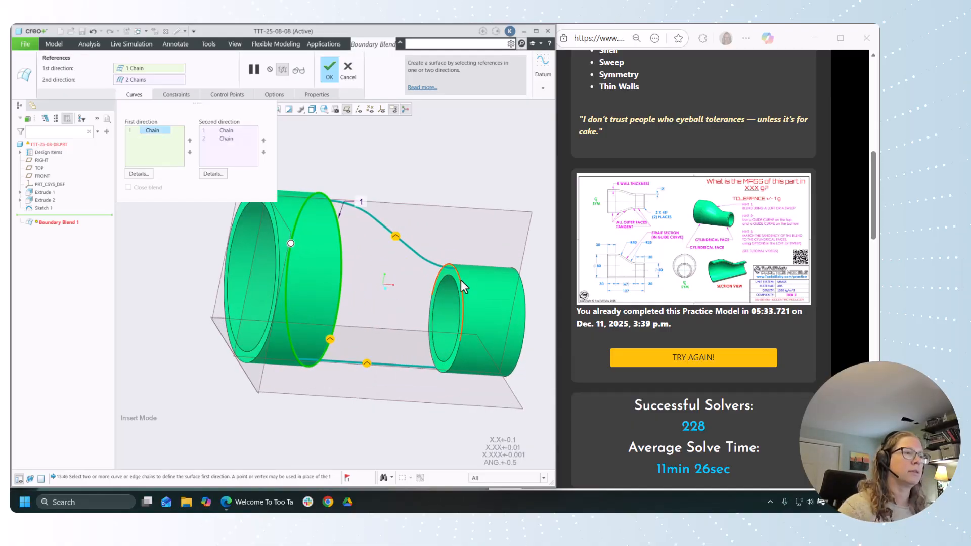
left_click(462, 313, "ctrl")
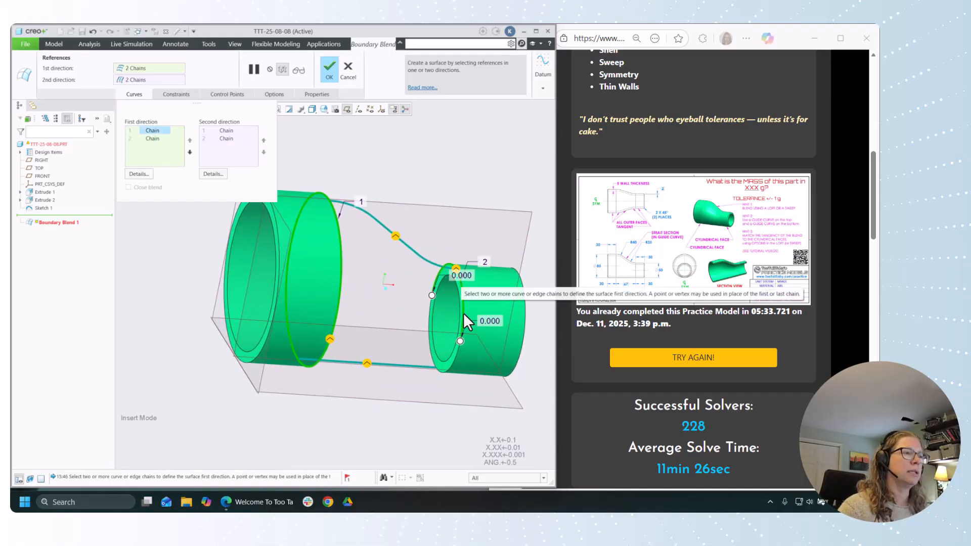
left_click(453, 364, "shift")
scroll(409, 396, "up", 2)
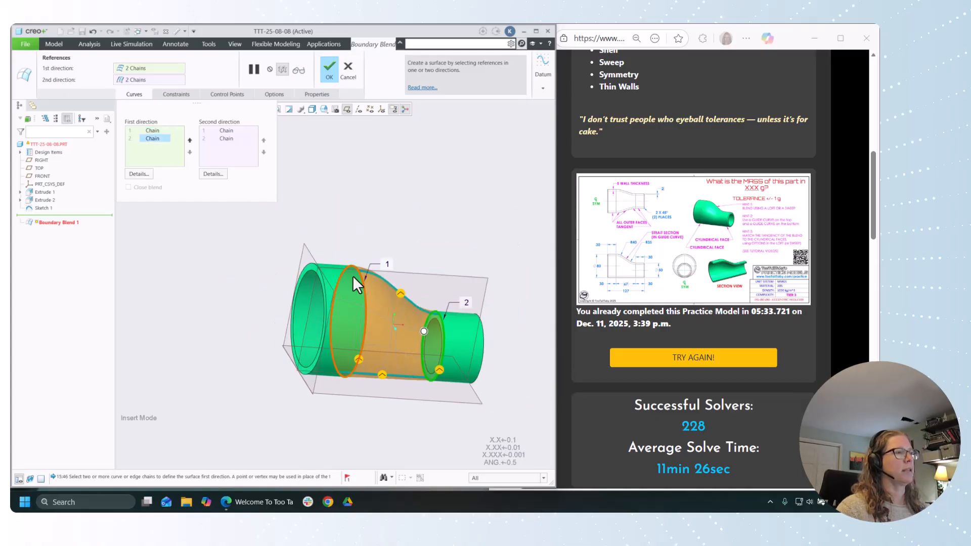
middle_click_drag(374, 219, 342, 213)
left_click(335, 76)
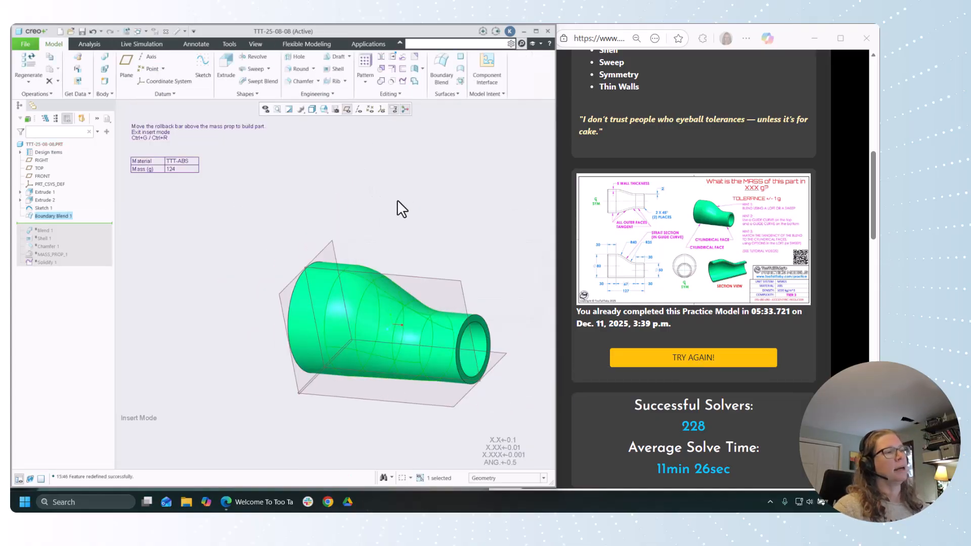
Step: Inspect the blended transition between the two cylinders and highlight the Boundary Blend 1 quilt in the model's design items
middle_click_drag(409, 180, 429, 169)
left_click(425, 171)
middle_click_drag(363, 188, 314, 189)
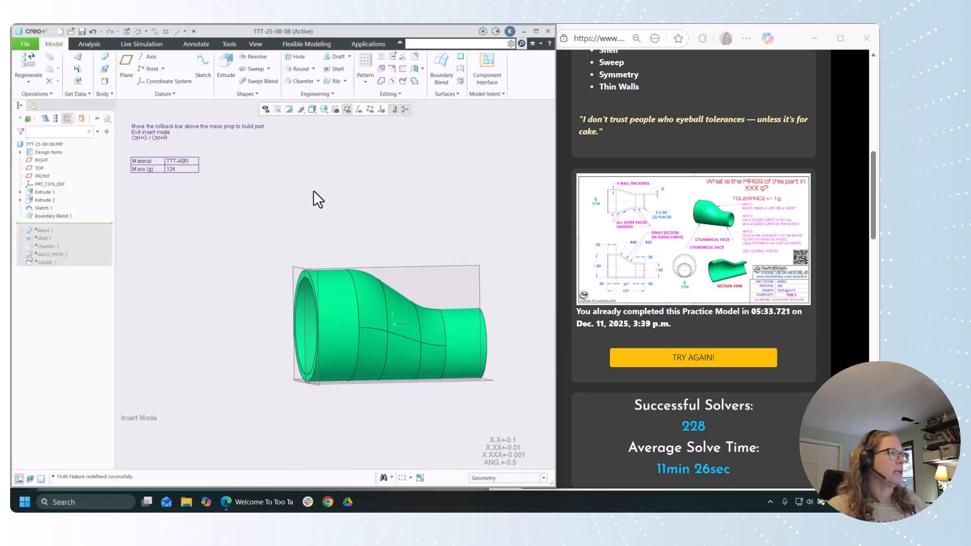
left_click(20, 152)
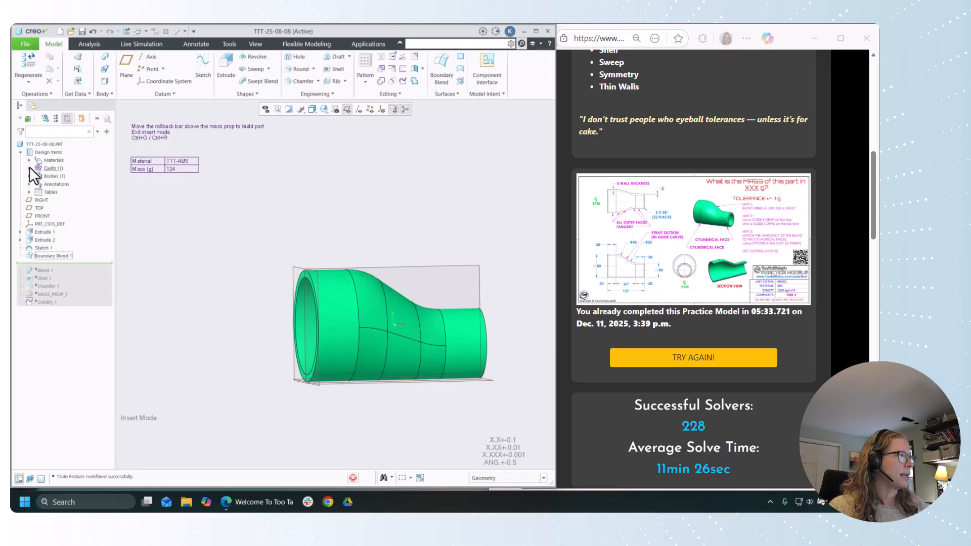
left_click(29, 168)
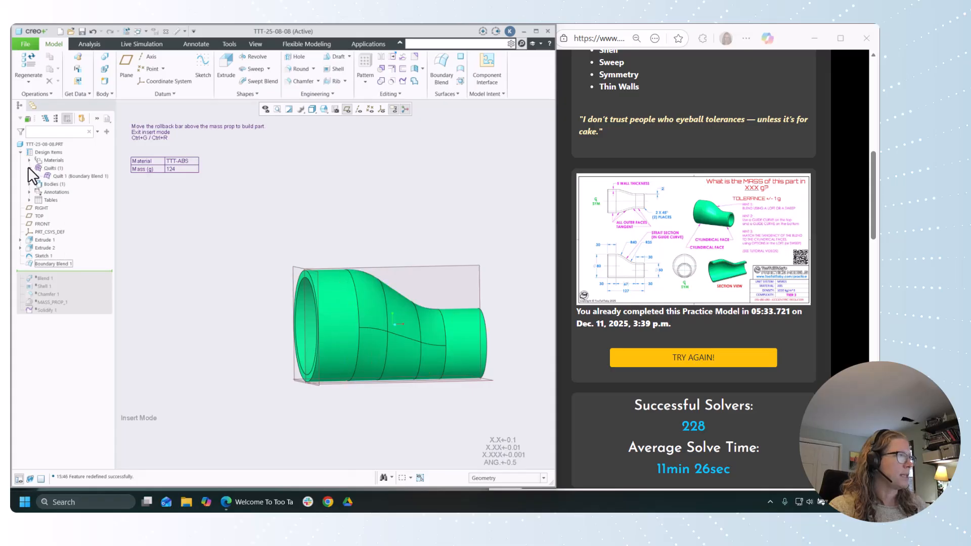
left_click(69, 176)
middle_click_drag(158, 232, 111, 241)
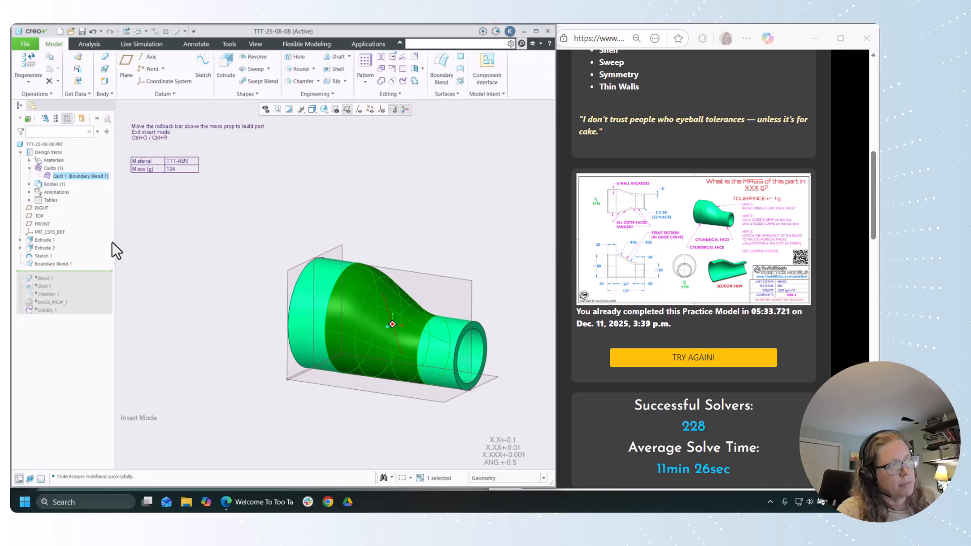
left_click(141, 250)
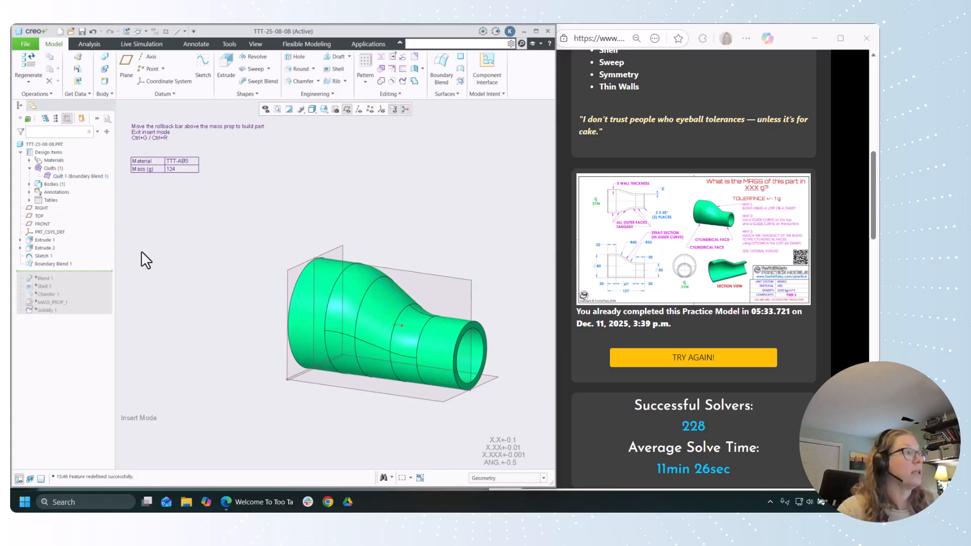
Step: Thicken the Boundary Blend 1 quilt by 5 mm as filled solid material and accept creating the feature
left_click(402, 69)
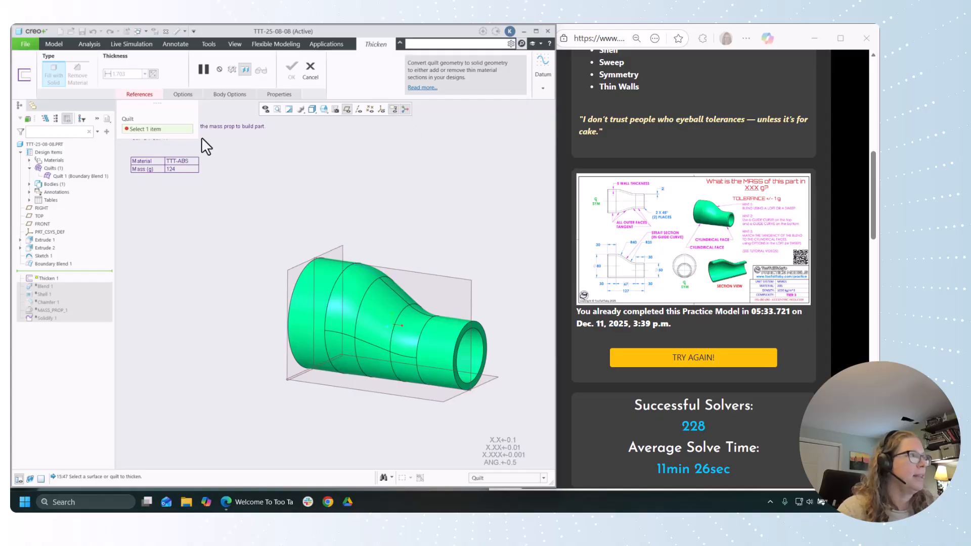
left_click(360, 290)
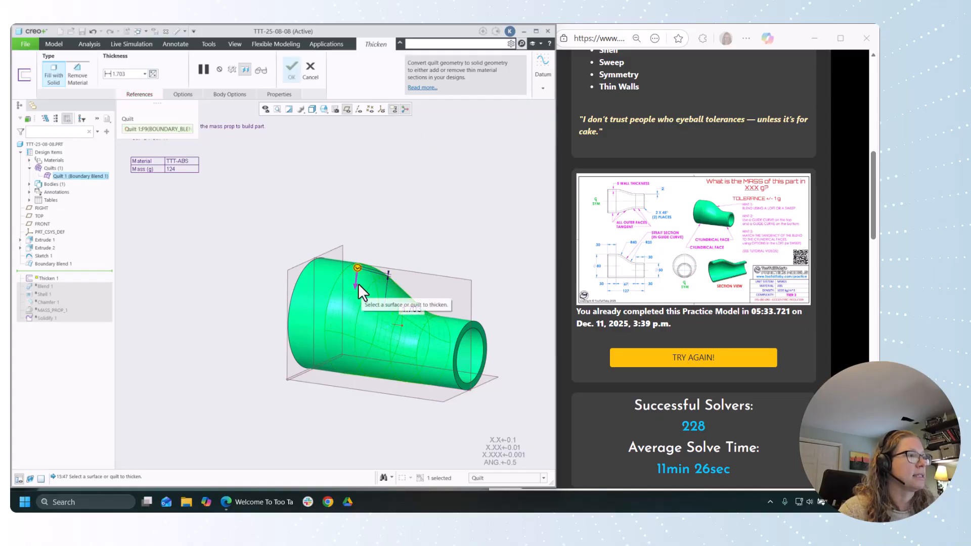
double_click(129, 74)
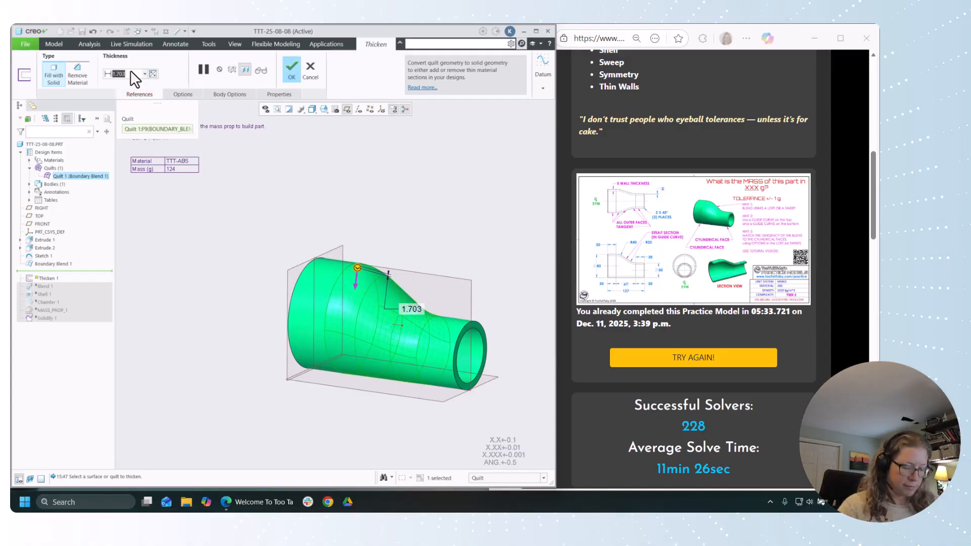
type("5")
key("Return")
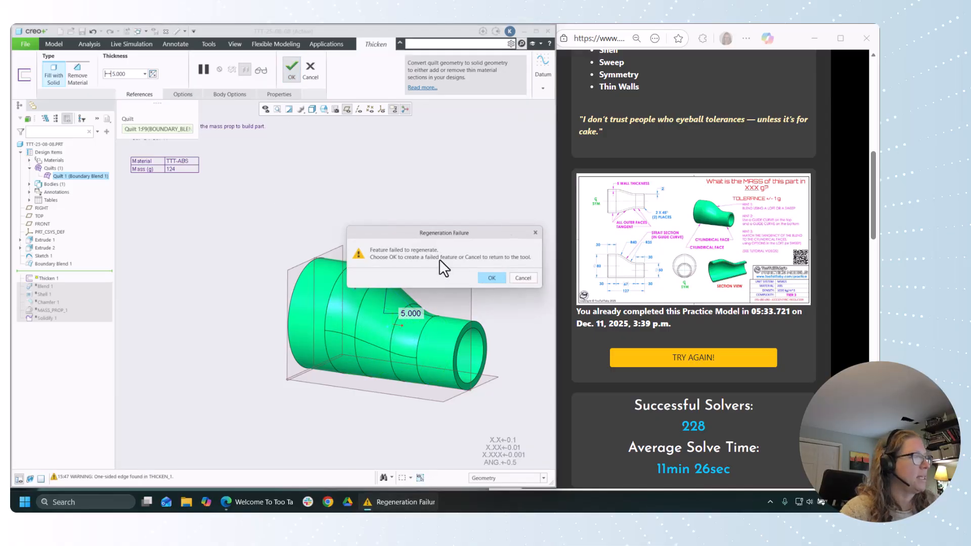
left_click(484, 278)
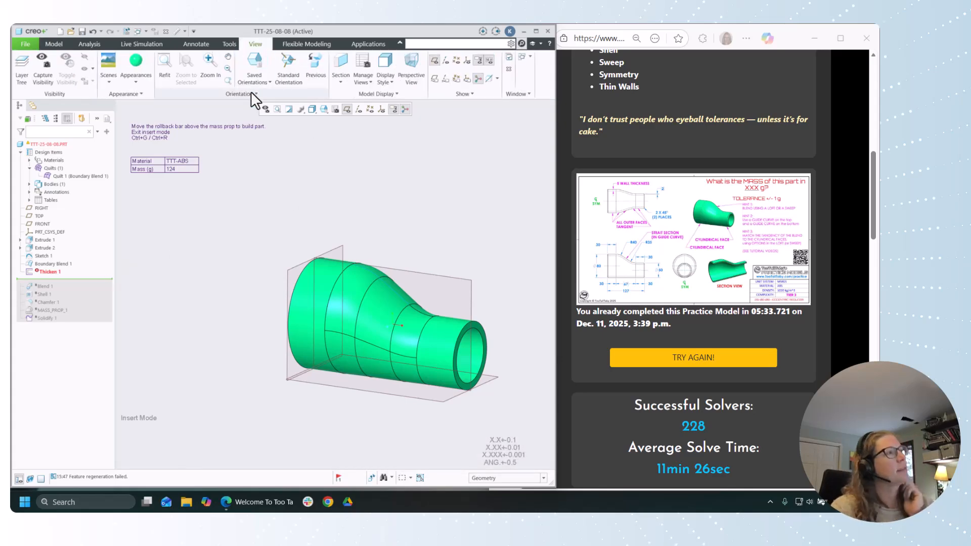
Step: Create a planar section along Z at 0 offset from the default coordinate system and show the model from the FRONT view
left_click(343, 83)
left_click(354, 122)
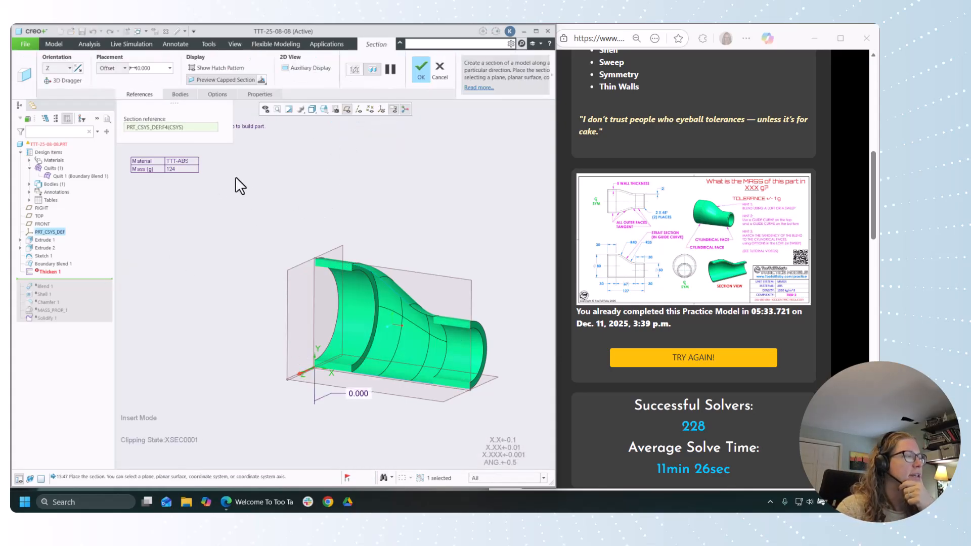
left_click(420, 70)
left_click(323, 109)
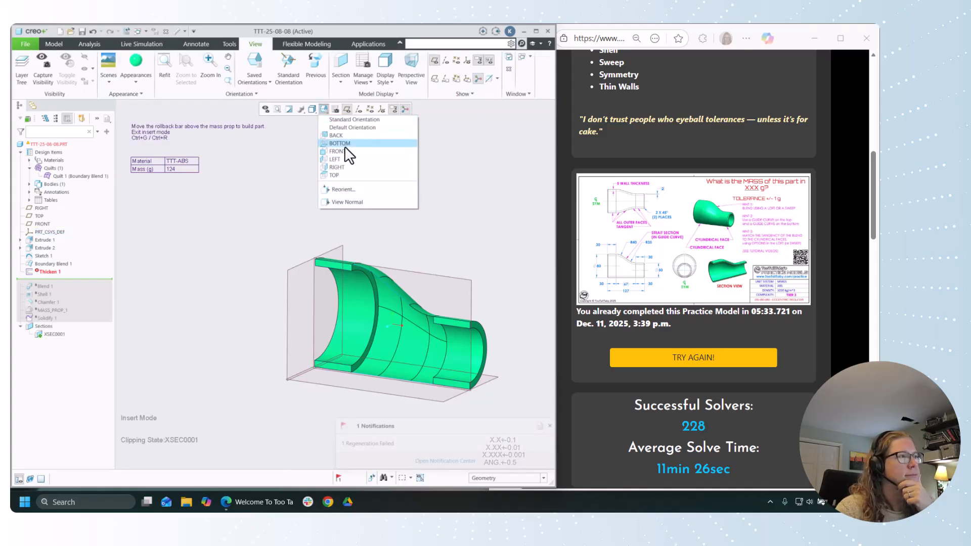
left_click(338, 153)
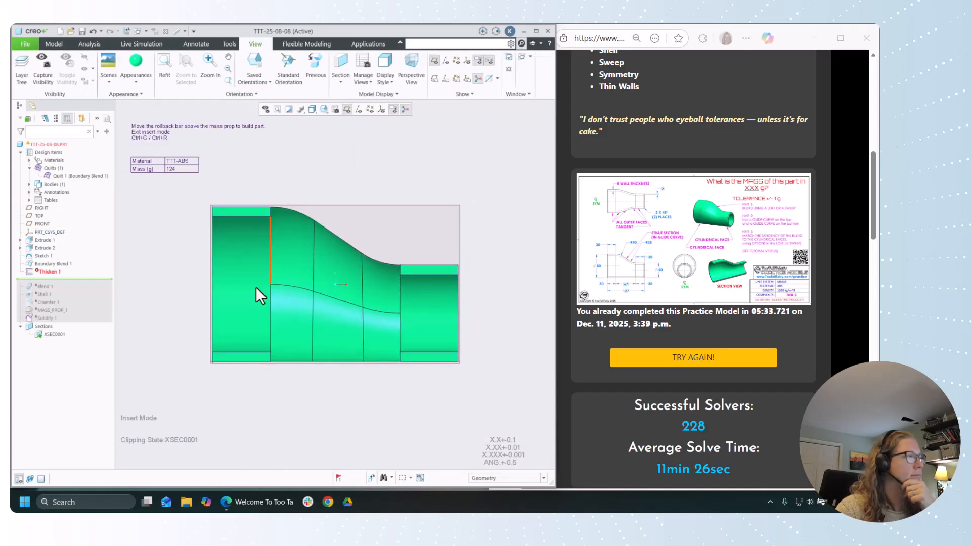
Step: Edit the definition of Thicken 1 and try the Automatic fit and Controlled fit options instead of Normal to surface
left_click(59, 272)
left_click(66, 242)
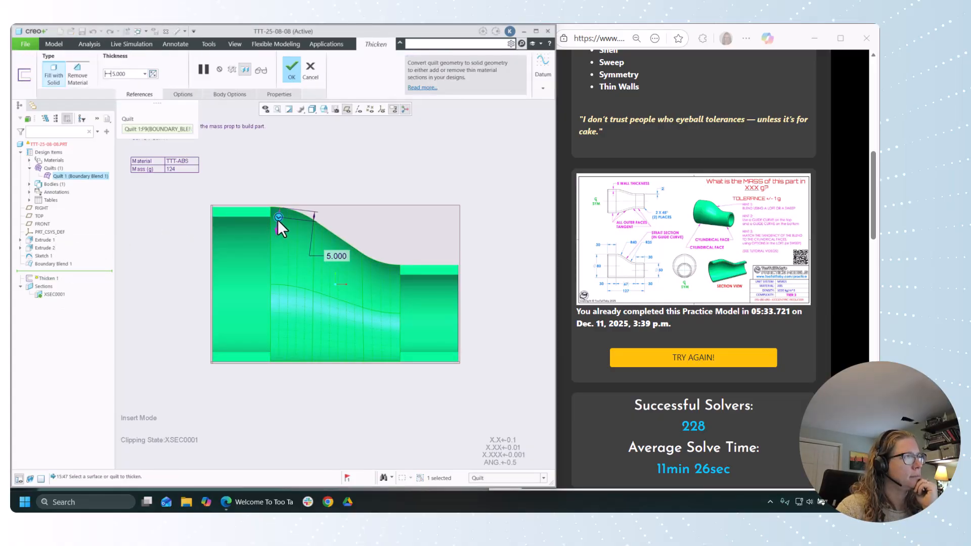
left_click(188, 95)
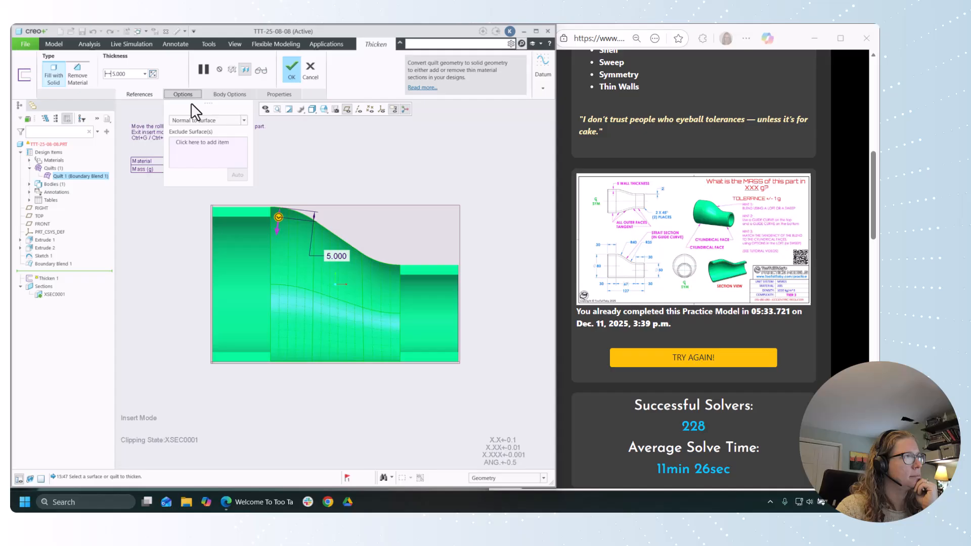
left_click(221, 122)
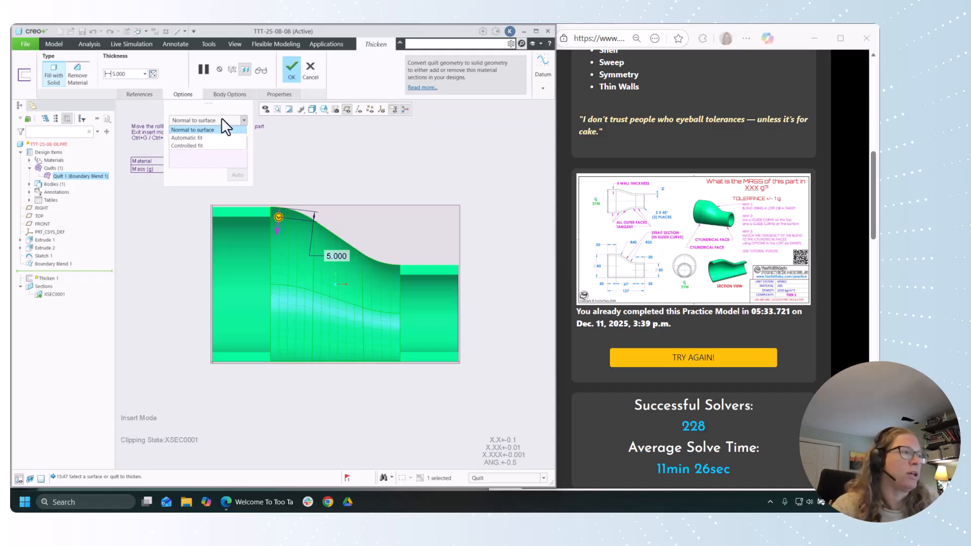
left_click(199, 141)
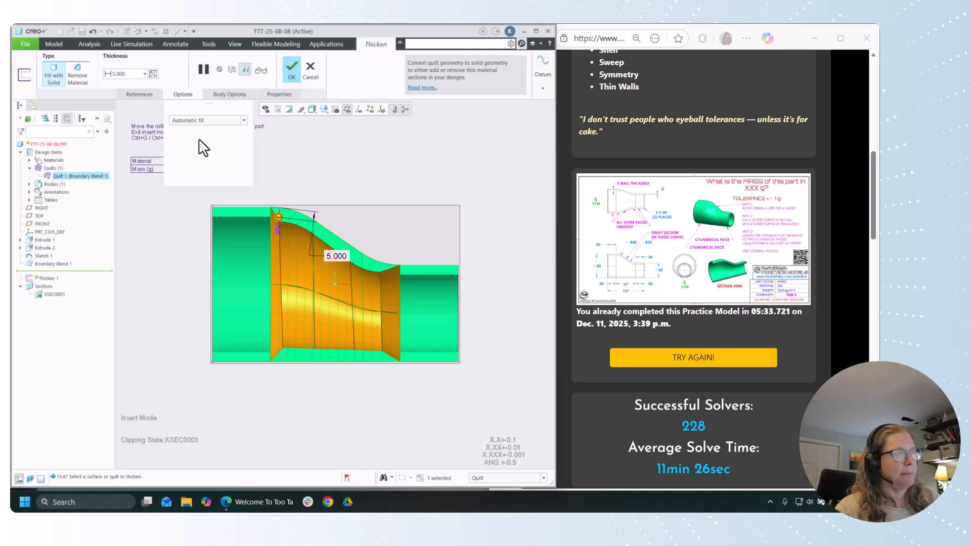
left_click(188, 121)
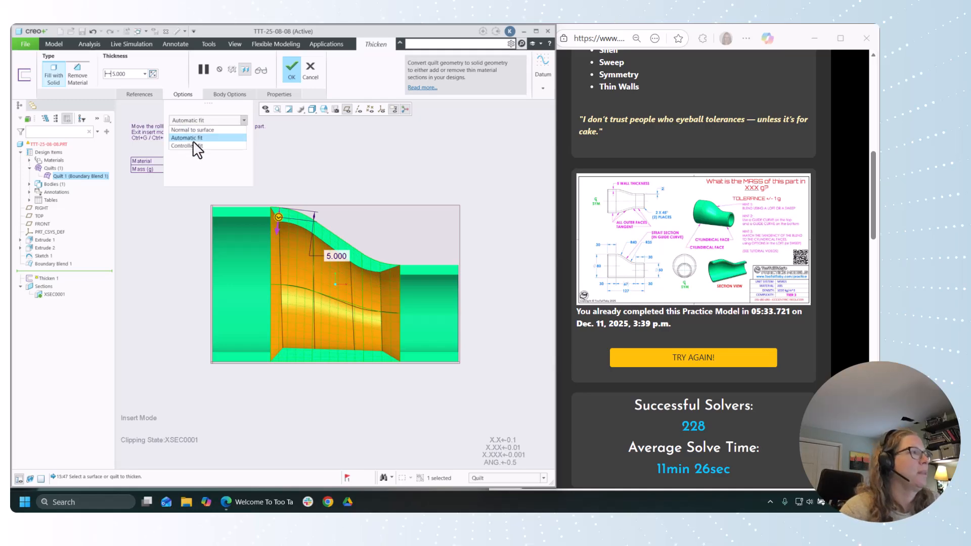
left_click(192, 146)
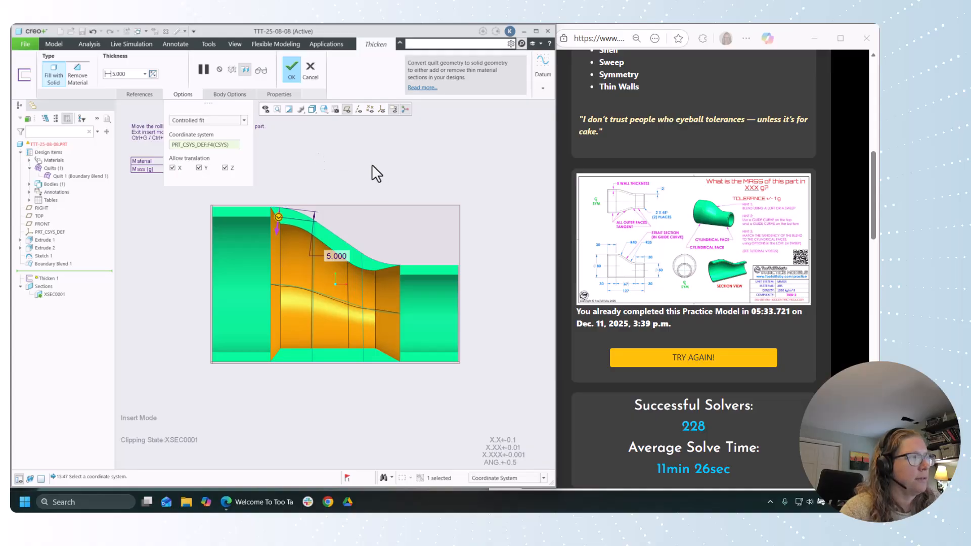
Step: Display the coordinate systems and test the Controlled fit with X, Y and Z translation each disallowed in turn
key("ctrl+d")
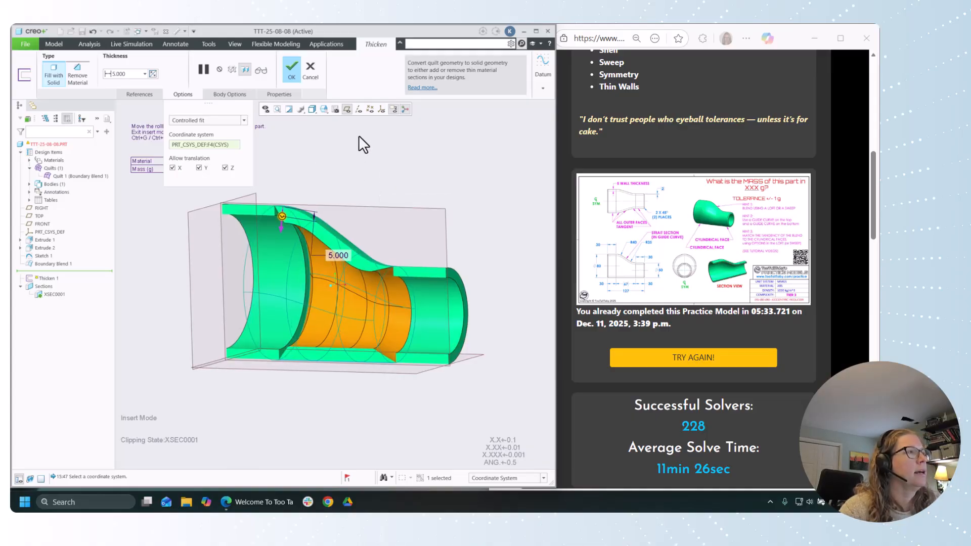
left_click(382, 110)
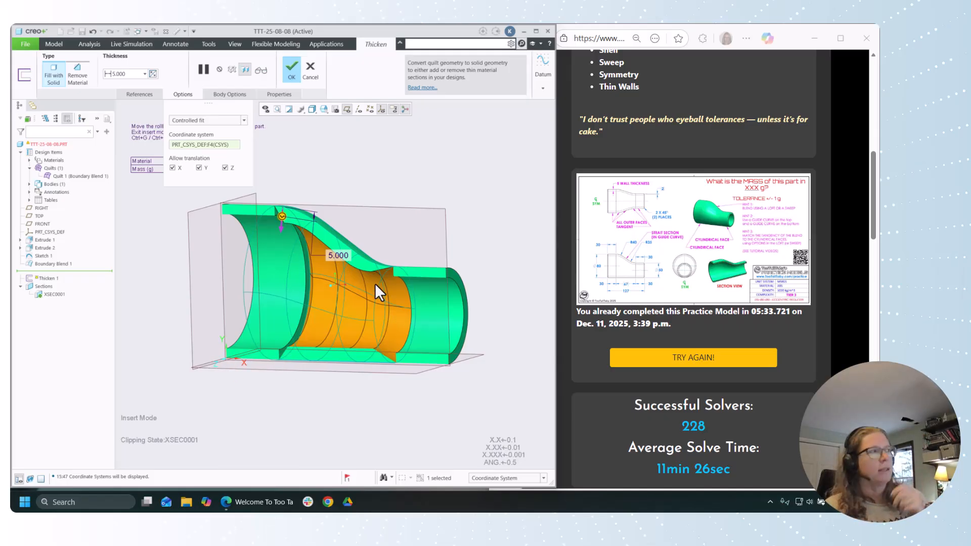
left_click(172, 167)
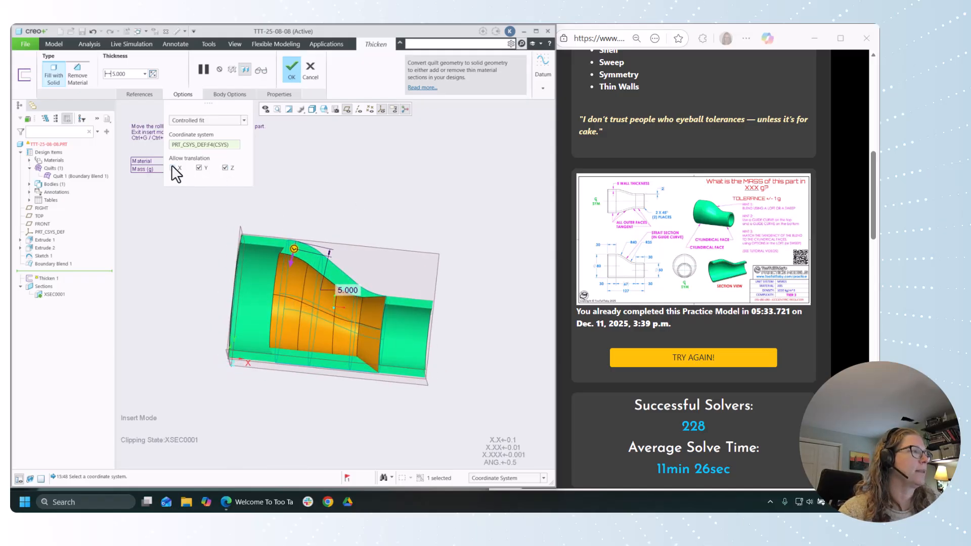
left_click(198, 167)
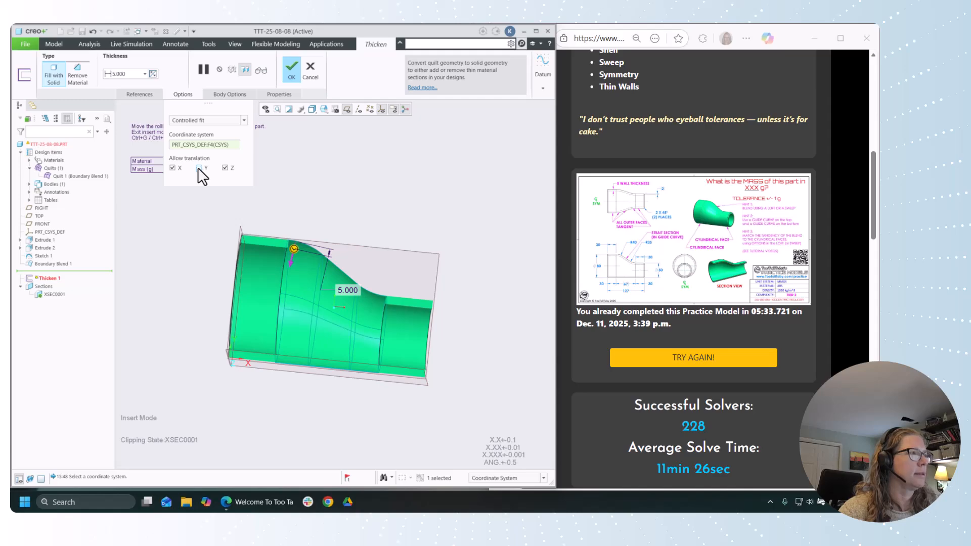
left_click(198, 168)
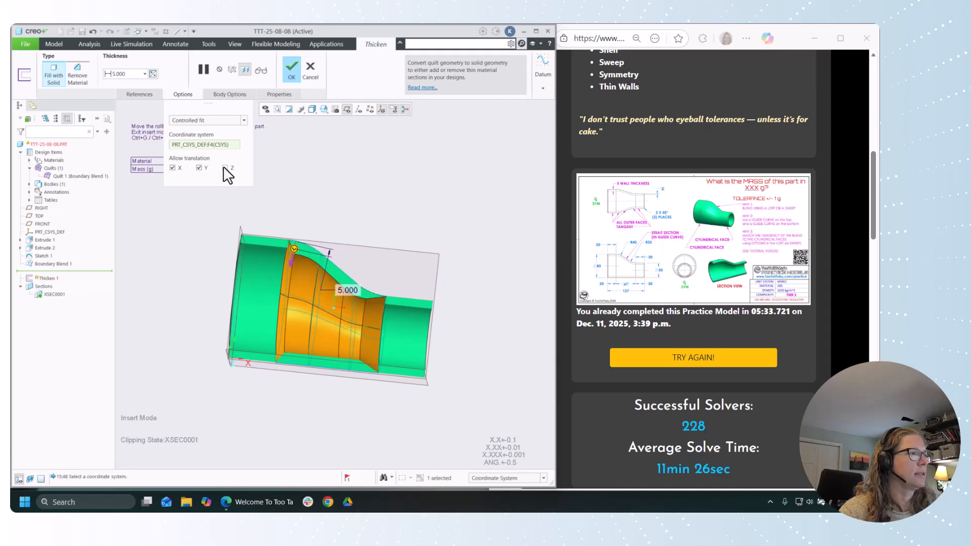
left_click(225, 167)
left_click(225, 168)
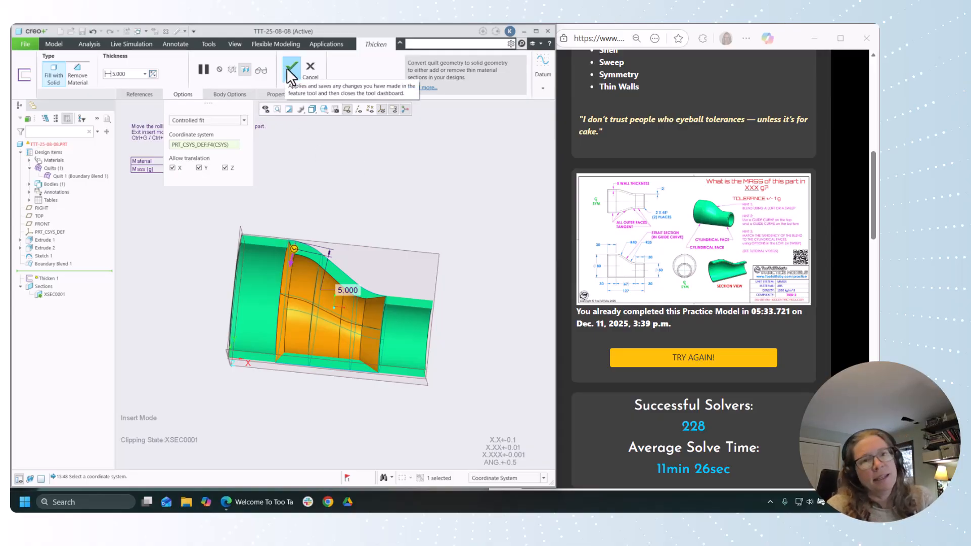
Step: Inspect the controlled-fit preview, discard the Thicken 1 edits and examine the sectioned transition between the two cylinders
middle_click_drag(397, 198, 430, 319)
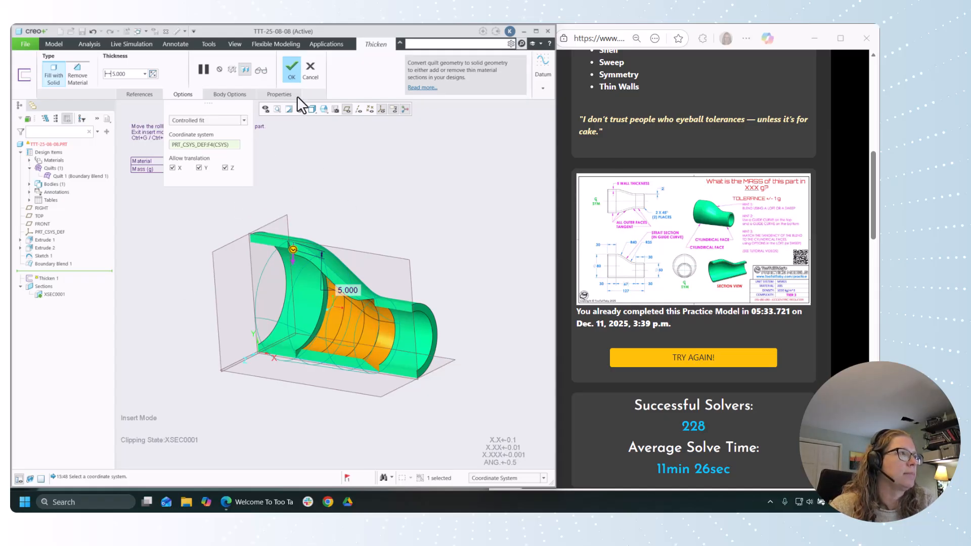
left_click(310, 76)
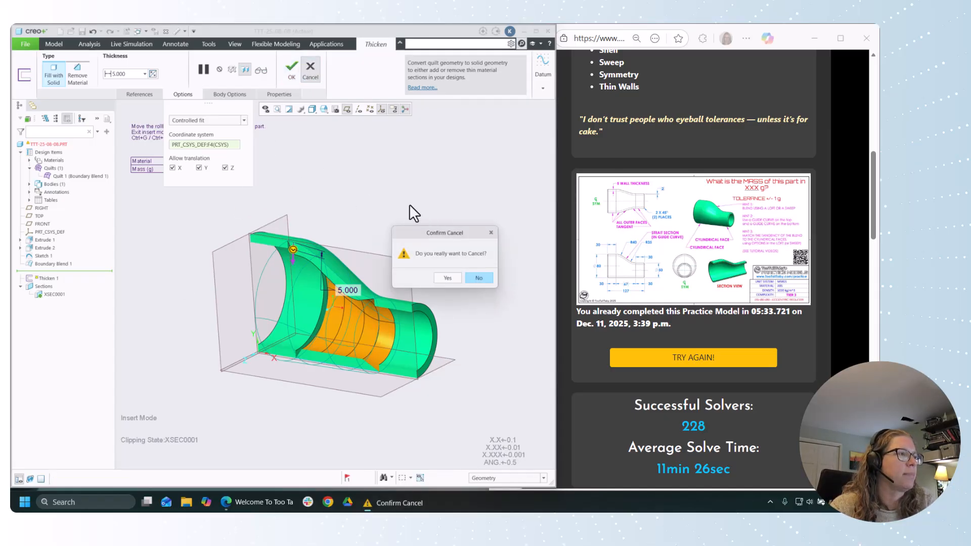
left_click(445, 279)
left_click(439, 205)
scroll(481, 252, "up", 1)
mouse_move(480, 253)
middle_mouse_down()
mouse_move(450, 219)
mouse_move(482, 270)
middle_mouse_up()
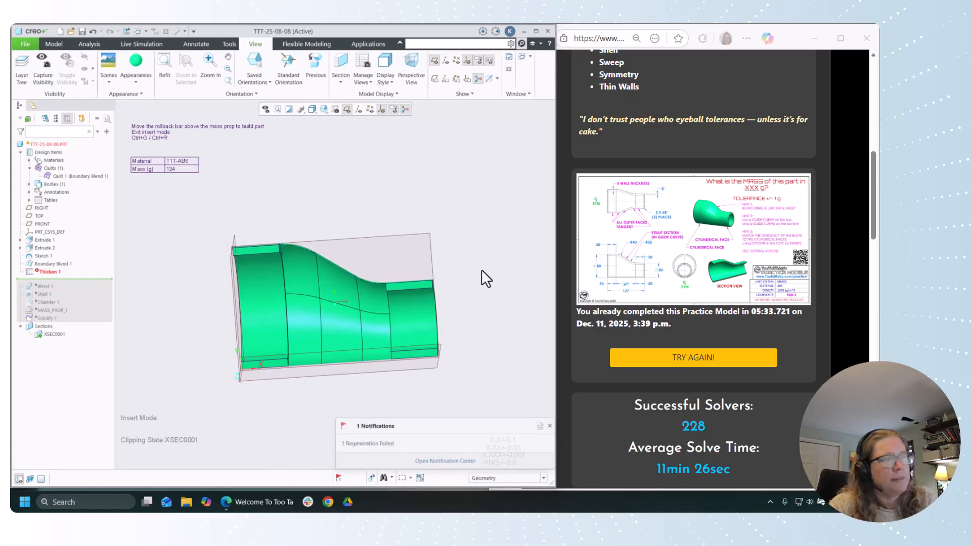
middle_click_drag(456, 232, 456, 230)
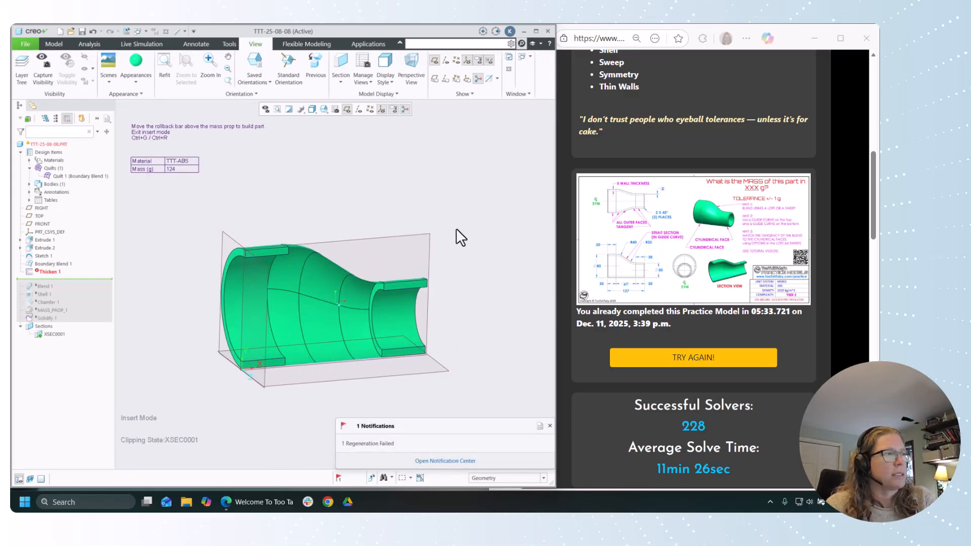